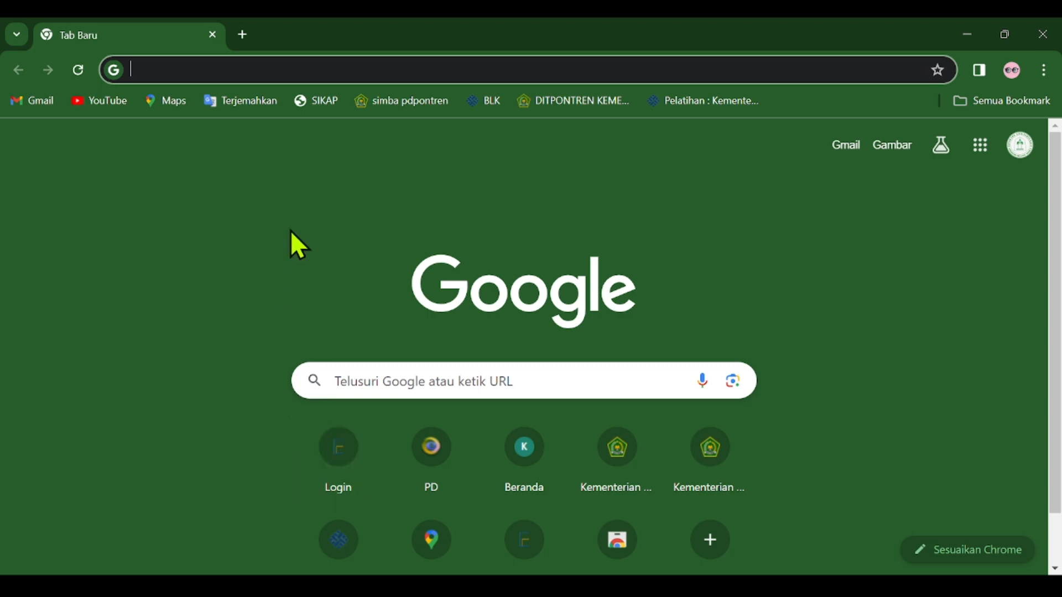
Open the EMIS site, go to its login page and check the page's web address.
{"action": "left_click", "coordinate": [338, 464]}
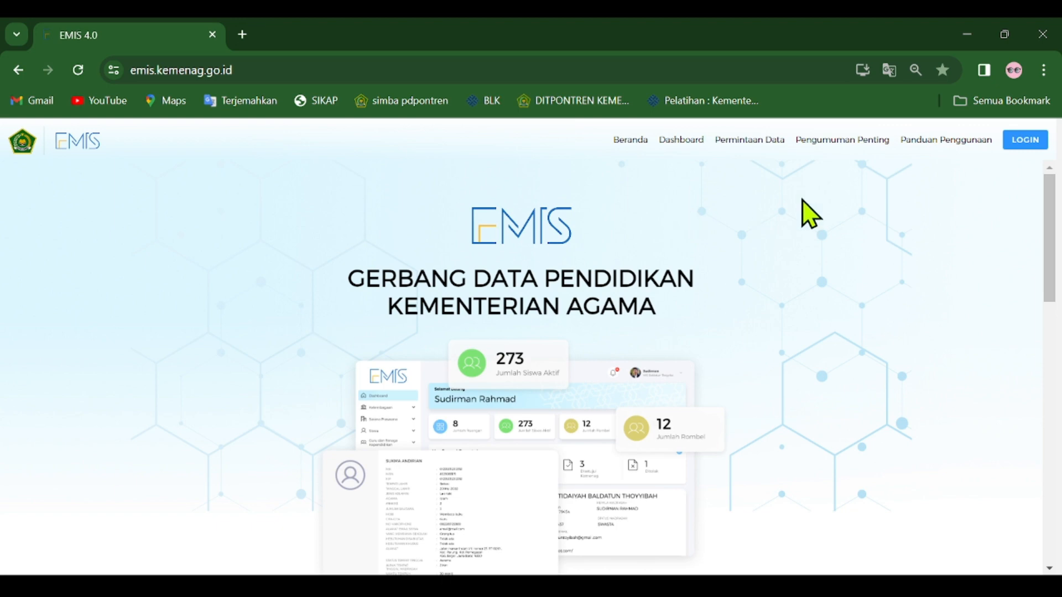
{"action": "left_click", "coordinate": [1024, 145]}
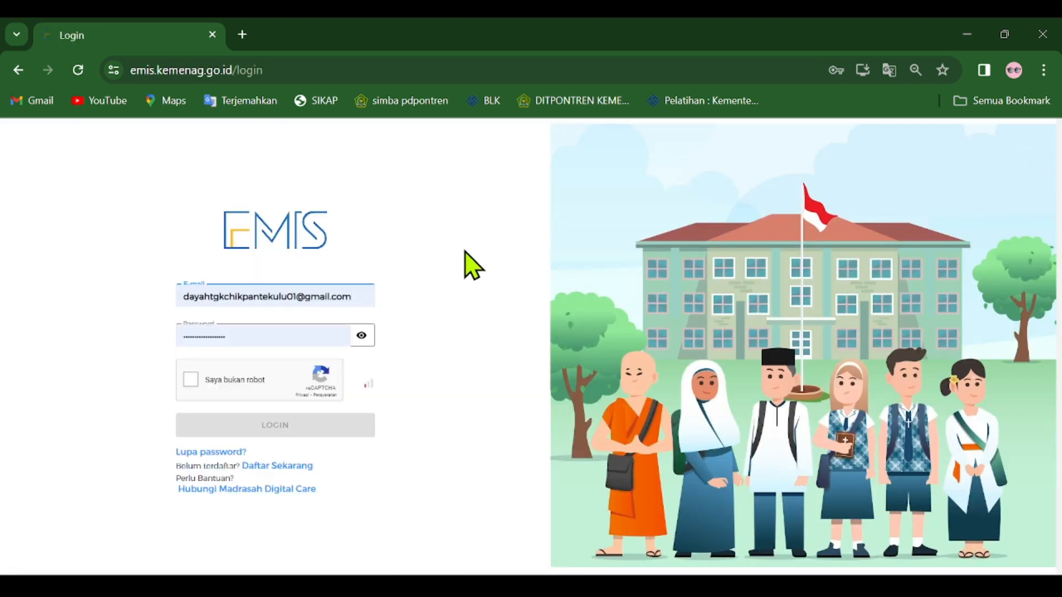
{"action": "left_click", "coordinate": [365, 74]}
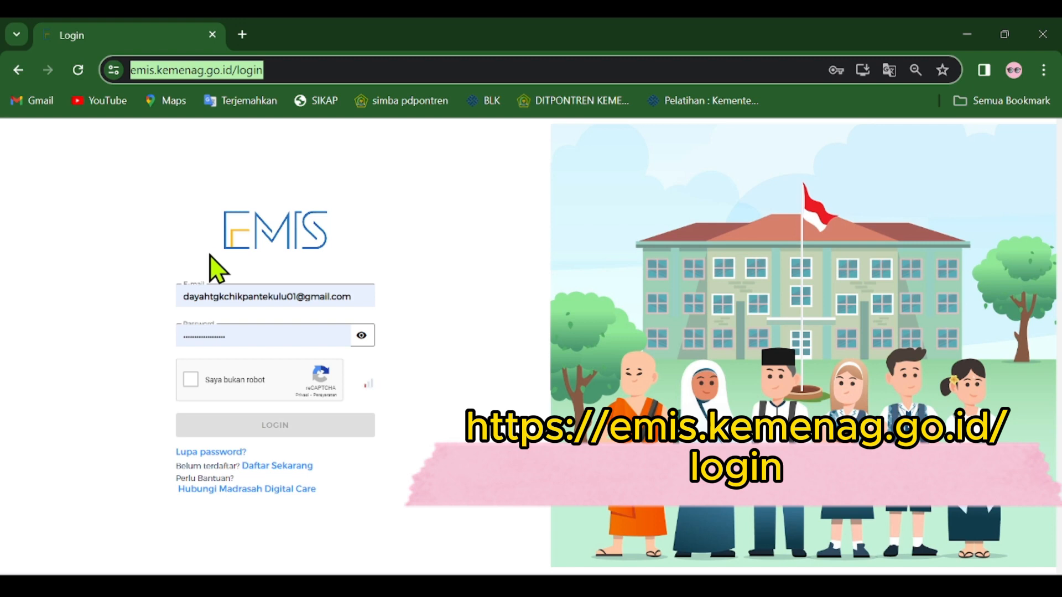
{"action": "left_click", "coordinate": [416, 202]}
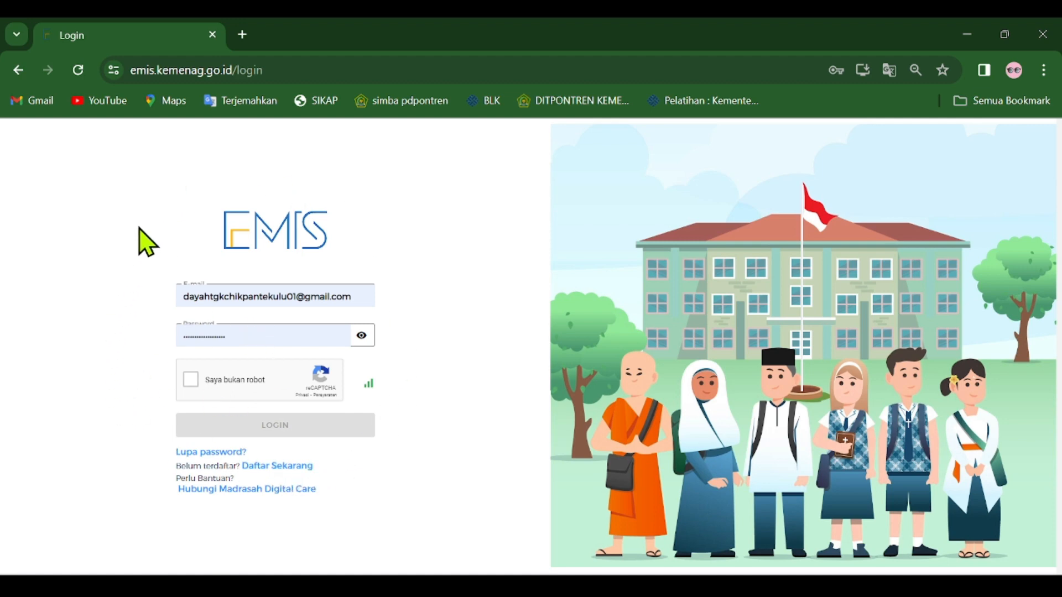
Pass the reCAPTCHA check and log in to EMIS with the prefilled account credentials.
{"action": "left_click_drag", "start_coordinate": [214, 206], "coordinate": [133, 211]}
{"action": "left_click", "coordinate": [193, 381]}
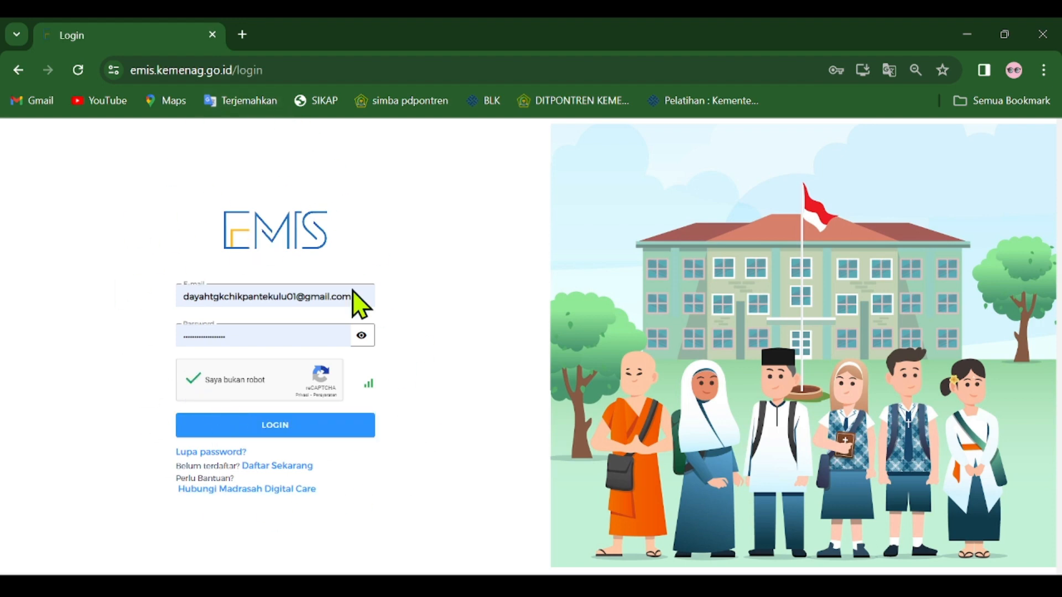
{"action": "left_click", "coordinate": [334, 430]}
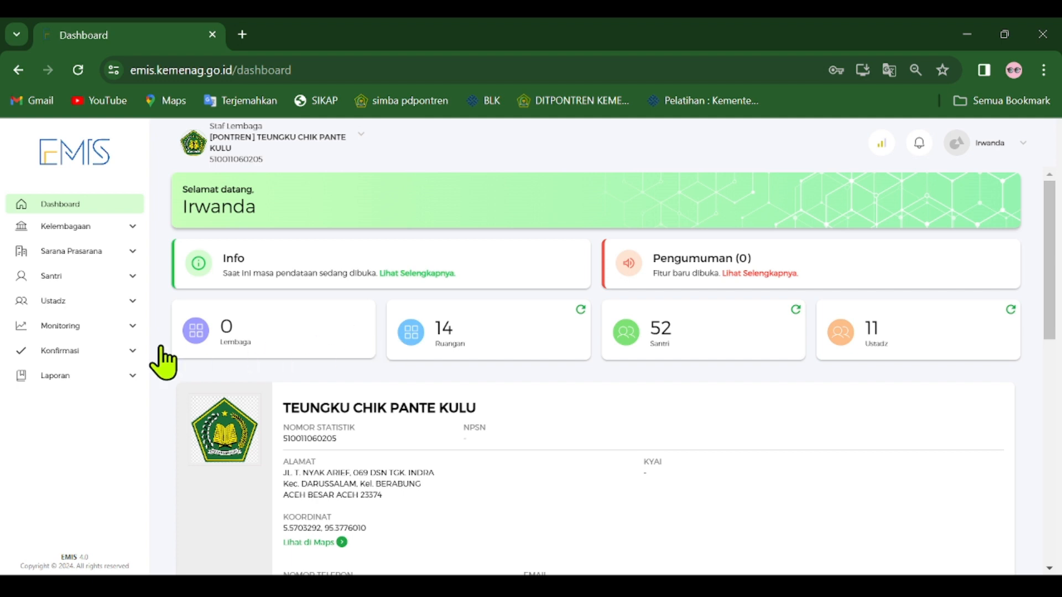
Expand the Konfirmasi section and look through the entries under Kelembagaan, Sarana Prasarana and Santri, collapsing those three again.
{"action": "left_click", "coordinate": [132, 352]}
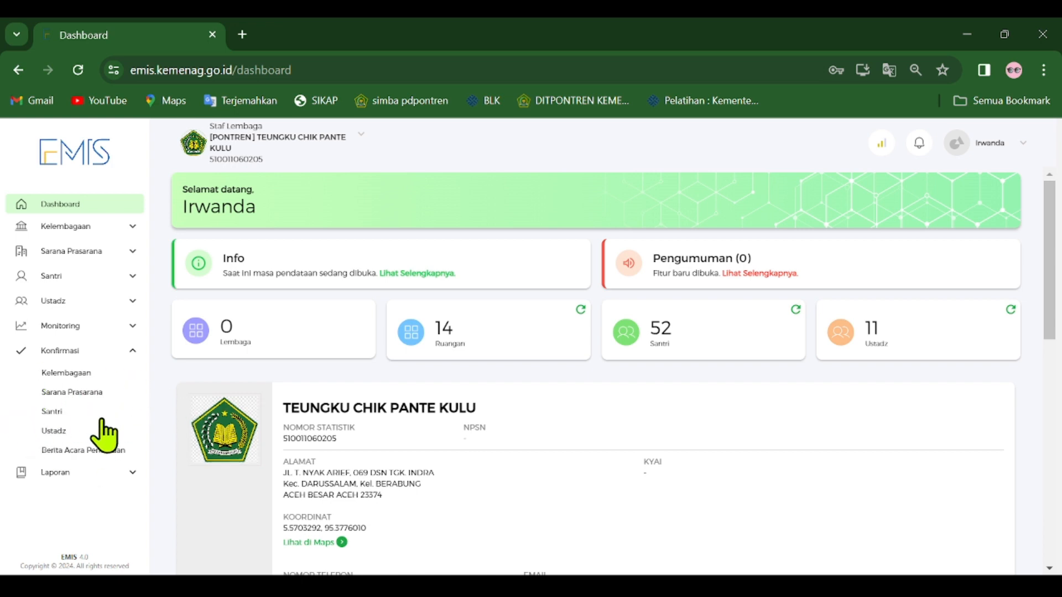
{"action": "left_click", "coordinate": [133, 226]}
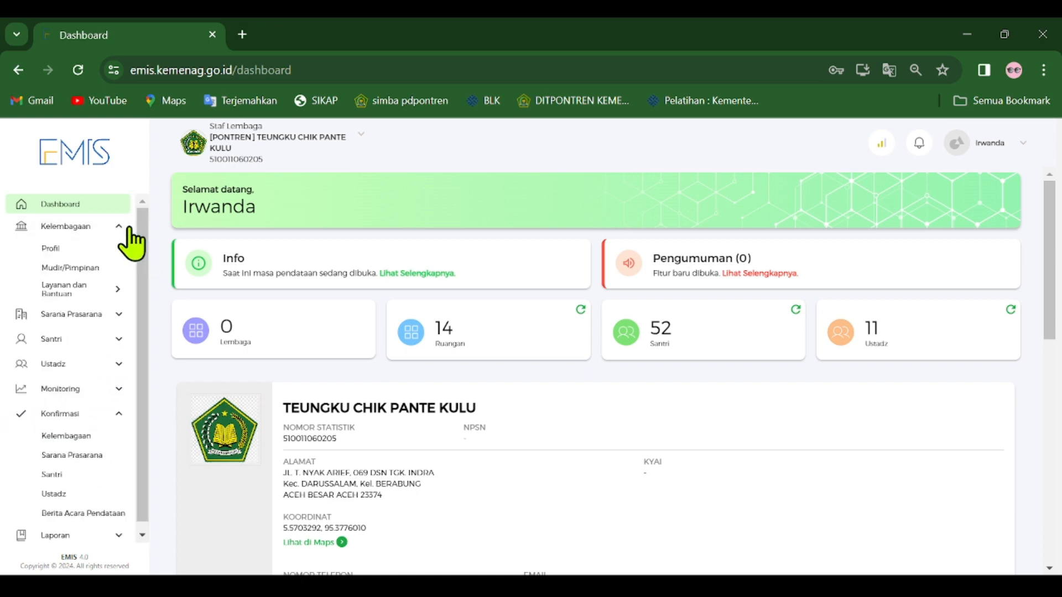
{"action": "left_click", "coordinate": [116, 318]}
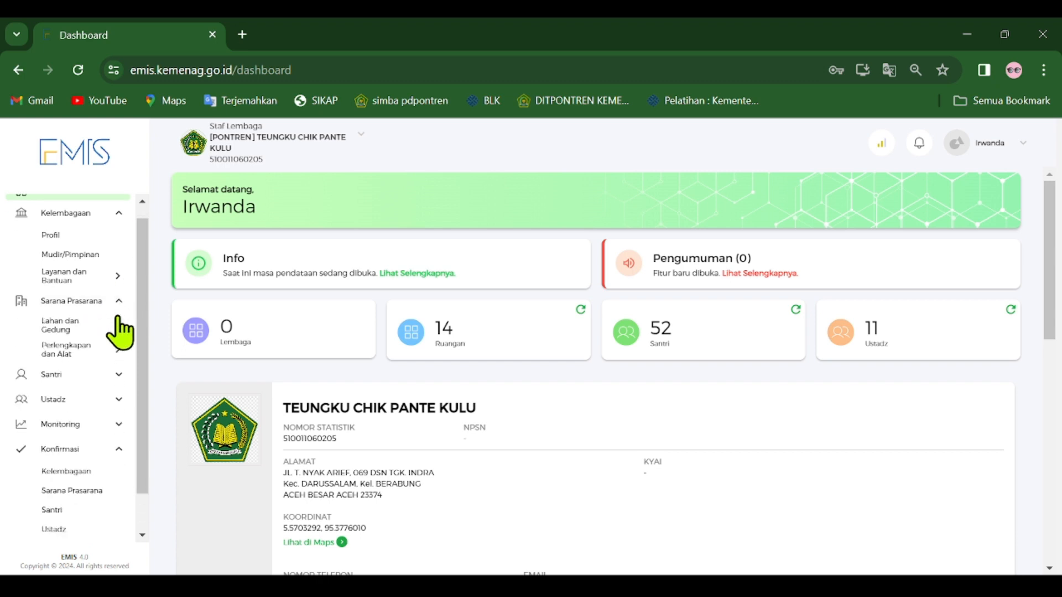
{"action": "left_click", "coordinate": [114, 332]}
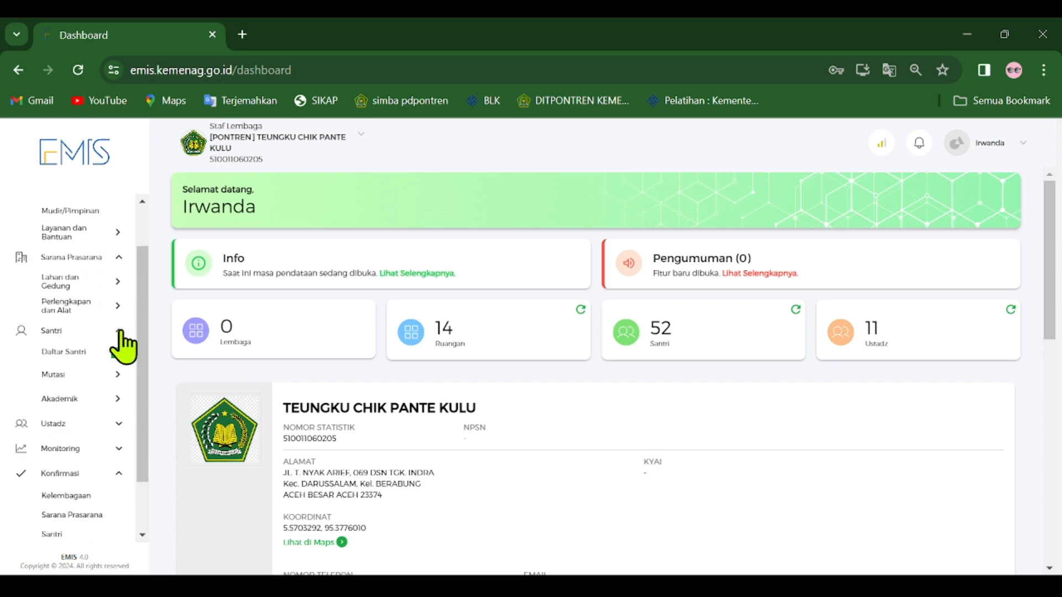
{"action": "scroll", "coordinate": [110, 360], "scroll_direction": "down", "scroll_amount": 1}
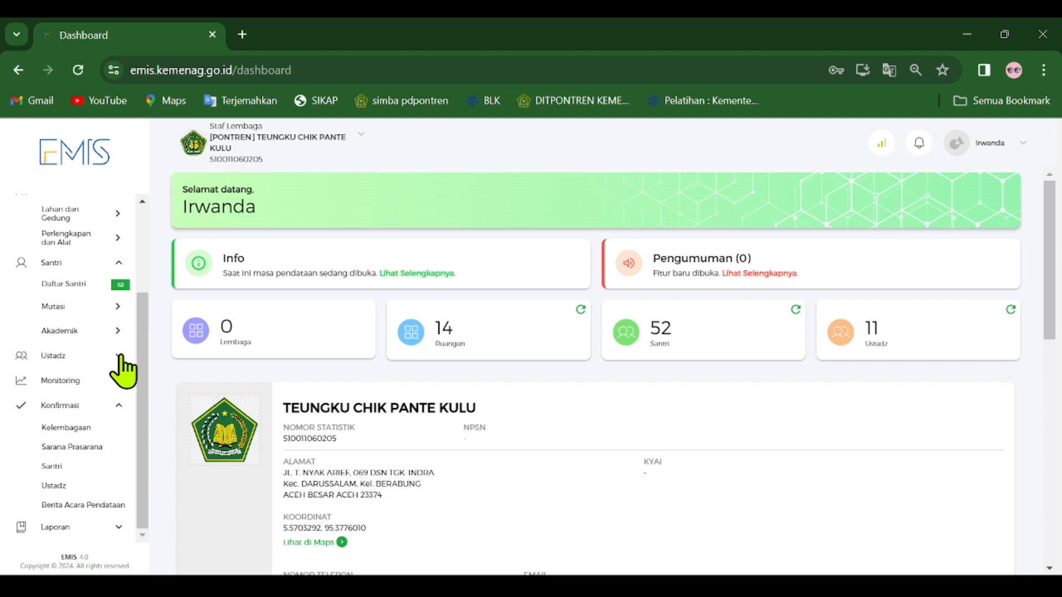
{"action": "left_click", "coordinate": [120, 357]}
{"action": "left_click", "coordinate": [117, 337]}
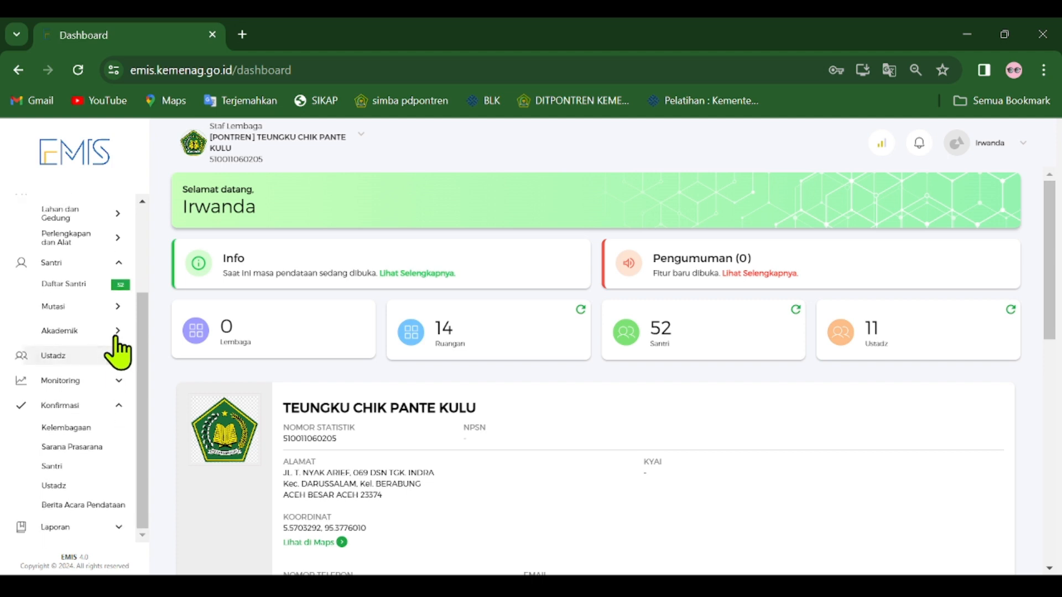
{"action": "left_click", "coordinate": [118, 263]}
{"action": "scroll", "coordinate": [118, 260], "scroll_direction": "up", "scroll_amount": 2}
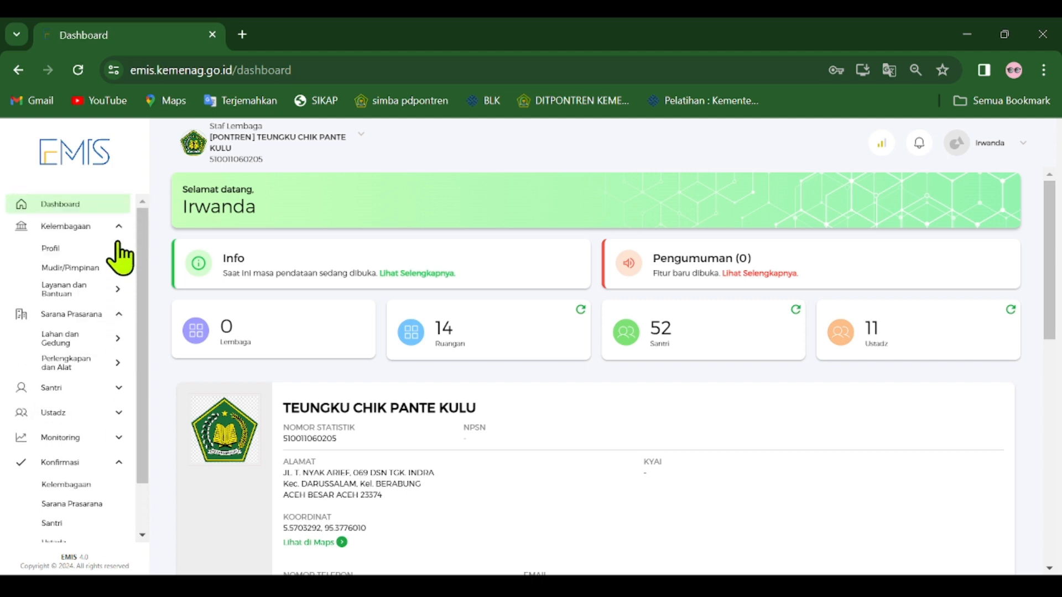
{"action": "left_click", "coordinate": [118, 227]}
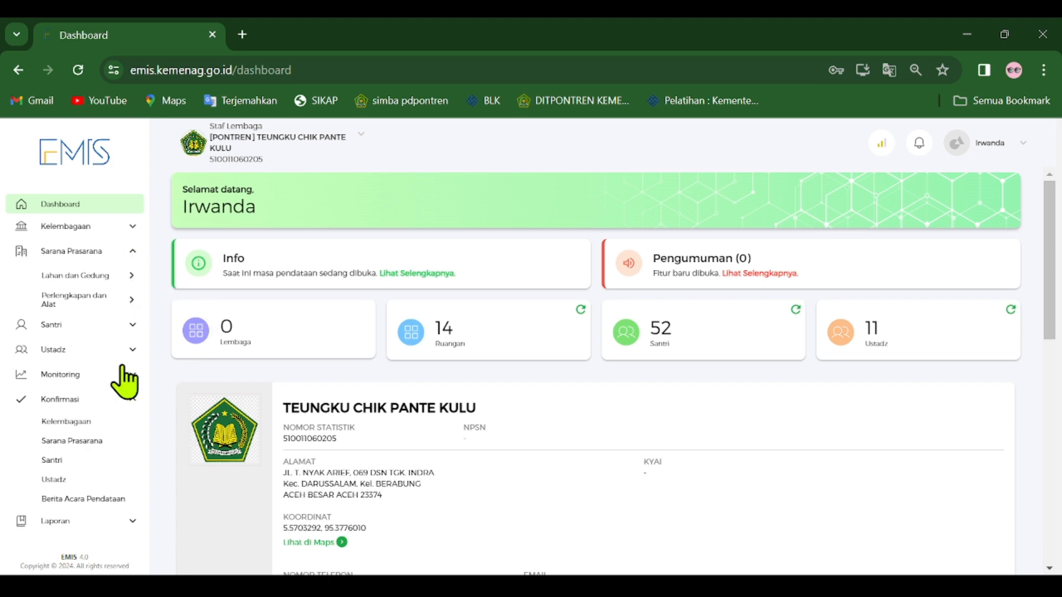
{"action": "left_click", "coordinate": [135, 256]}
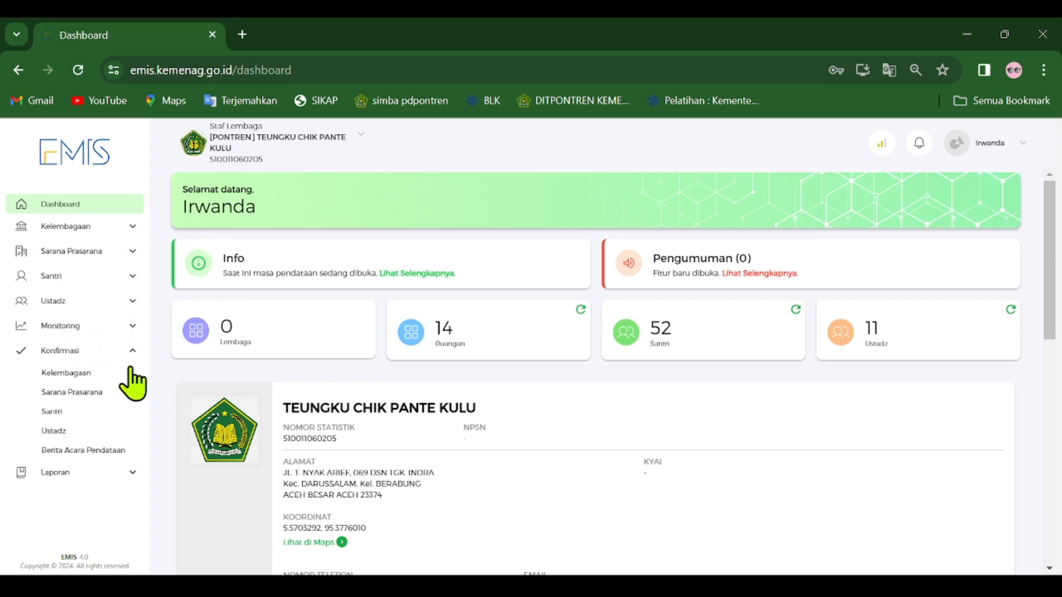
Open the Kelembagaan page under Monitoring and examine the colour legend under Keterangan.
{"action": "left_click", "coordinate": [132, 327]}
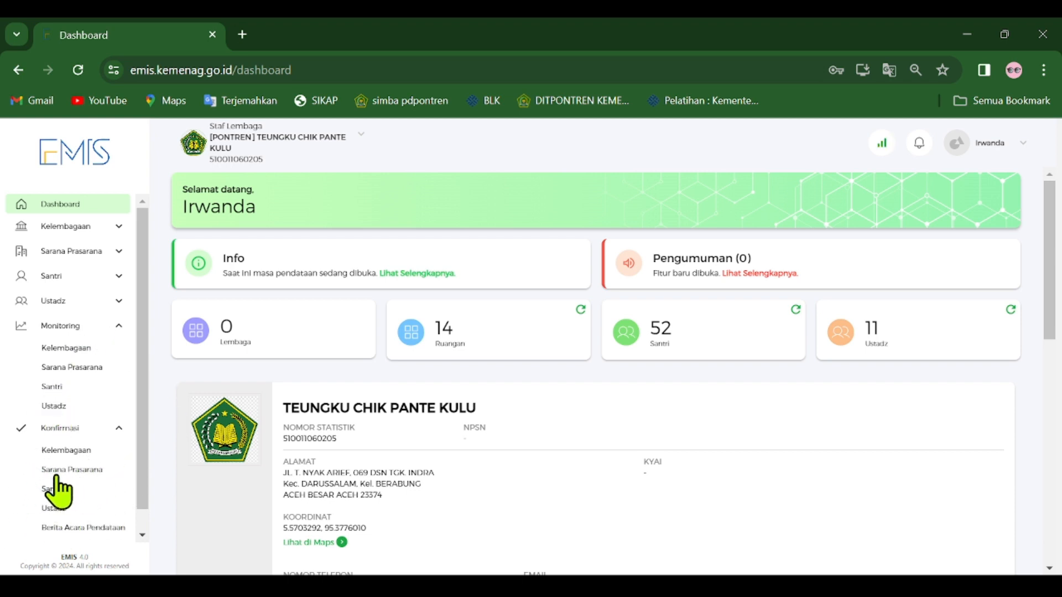
{"action": "left_click", "coordinate": [72, 348]}
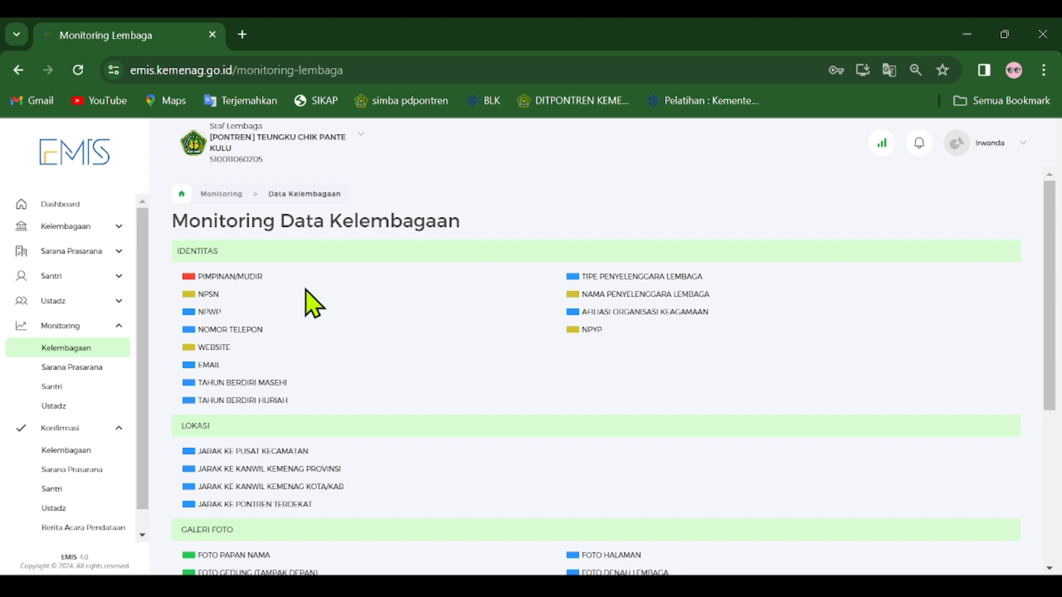
{"action": "scroll", "coordinate": [482, 304], "scroll_direction": "down", "scroll_amount": 5}
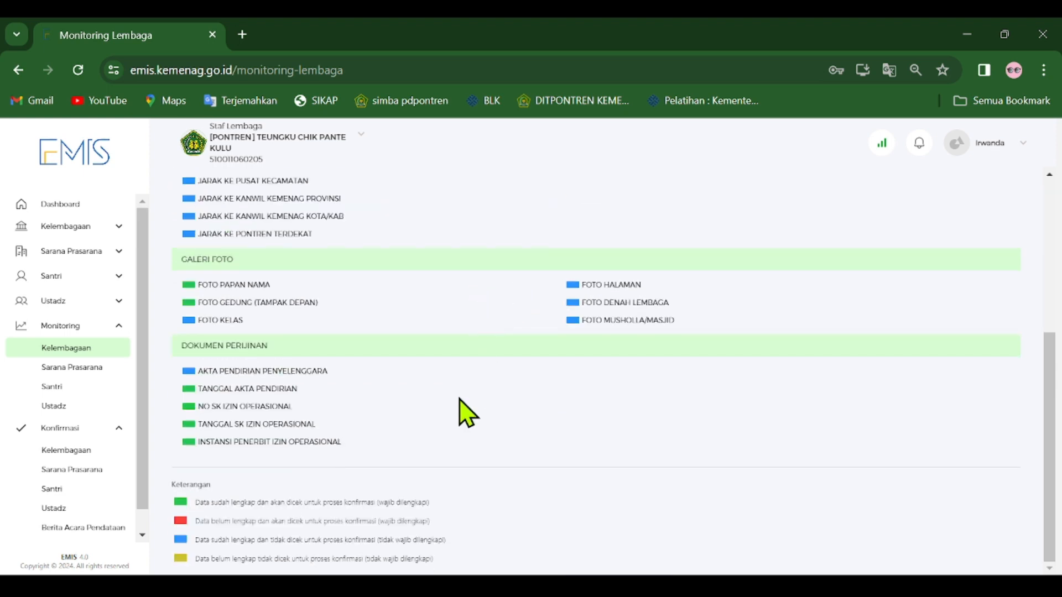
{"action": "left_click_drag", "start_coordinate": [464, 572], "coordinate": [178, 508]}
{"action": "left_click", "coordinate": [514, 503]}
{"action": "left_click_drag", "start_coordinate": [493, 532], "coordinate": [175, 486]}
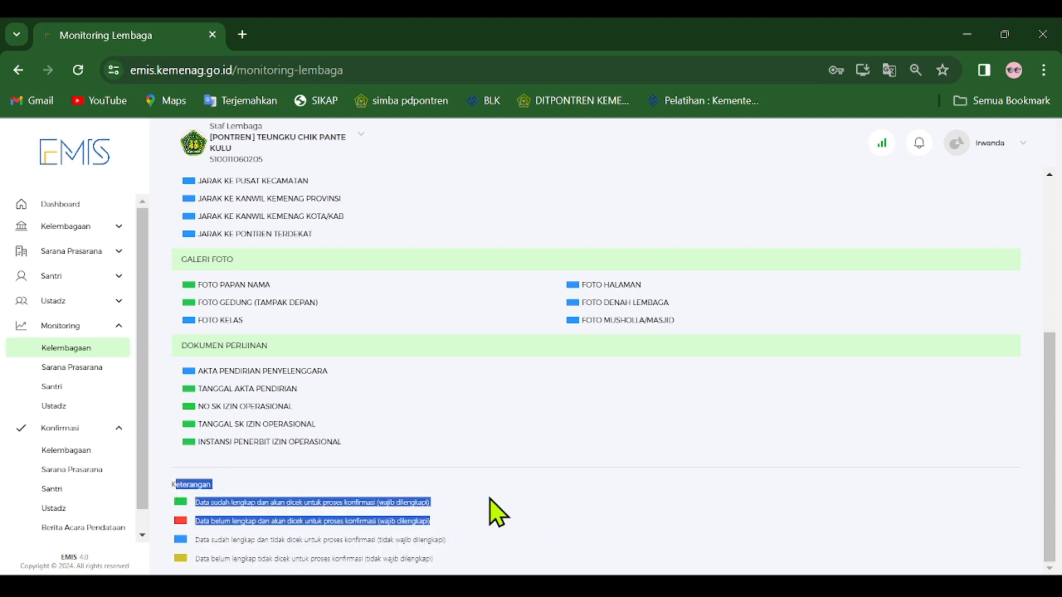
{"action": "left_click", "coordinate": [497, 511]}
Check the Pimpinan/Mudir status in the Identitas section and review the remaining Kelembagaan monitoring items.
{"action": "scroll", "coordinate": [498, 514], "scroll_direction": "up", "scroll_amount": 5}
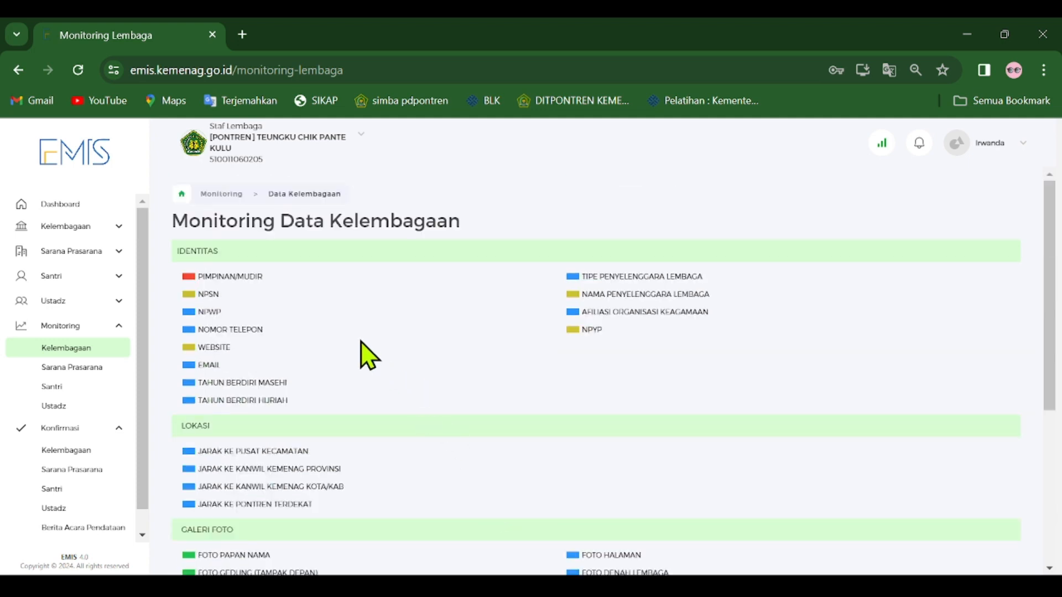
{"action": "left_click_drag", "start_coordinate": [264, 277], "coordinate": [199, 276]}
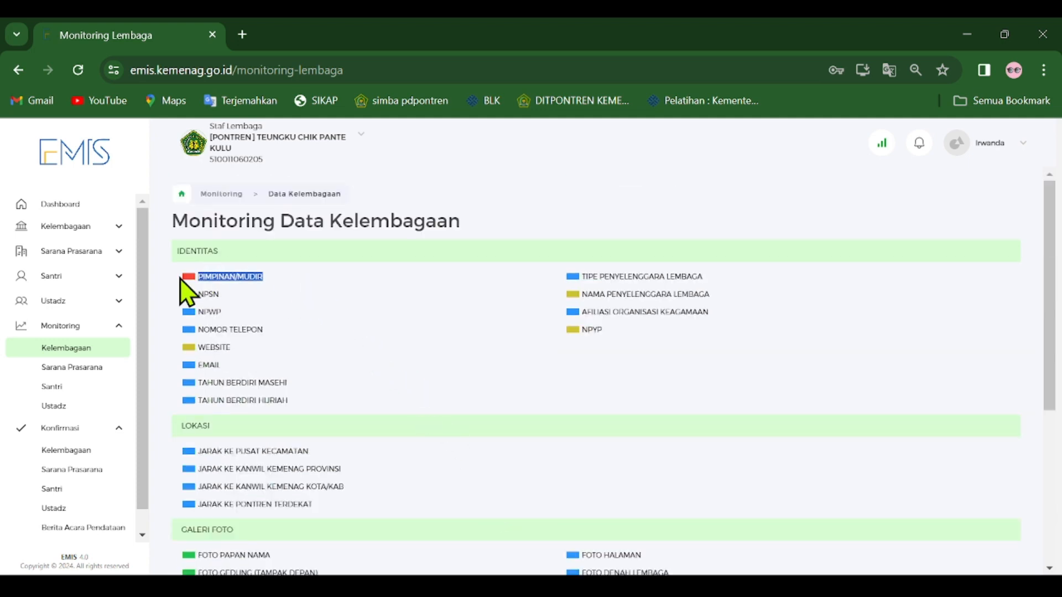
{"action": "left_click", "coordinate": [302, 290]}
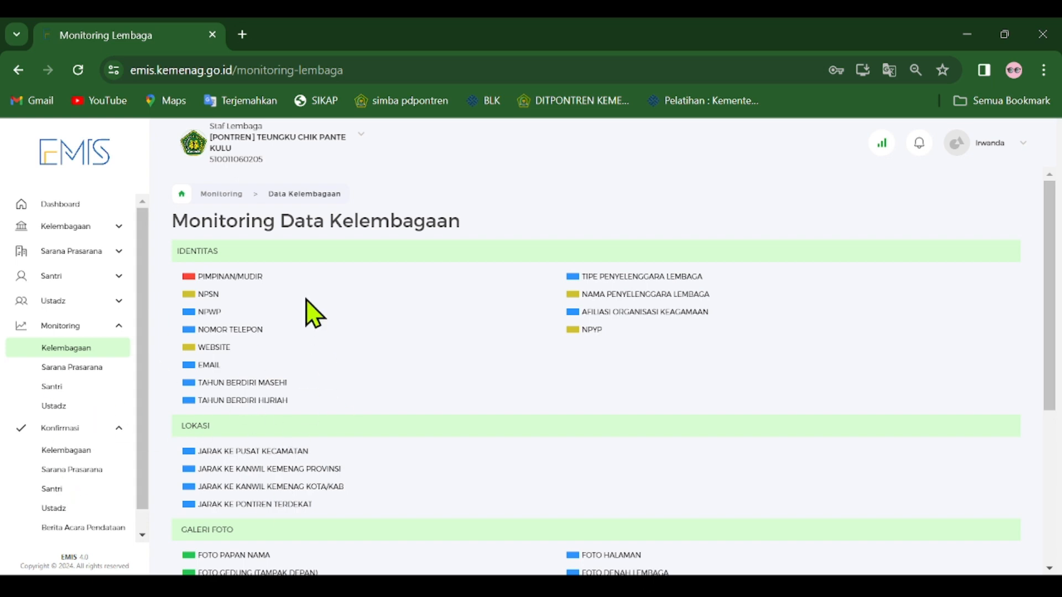
{"action": "scroll", "coordinate": [226, 354], "scroll_direction": "down", "scroll_amount": 5}
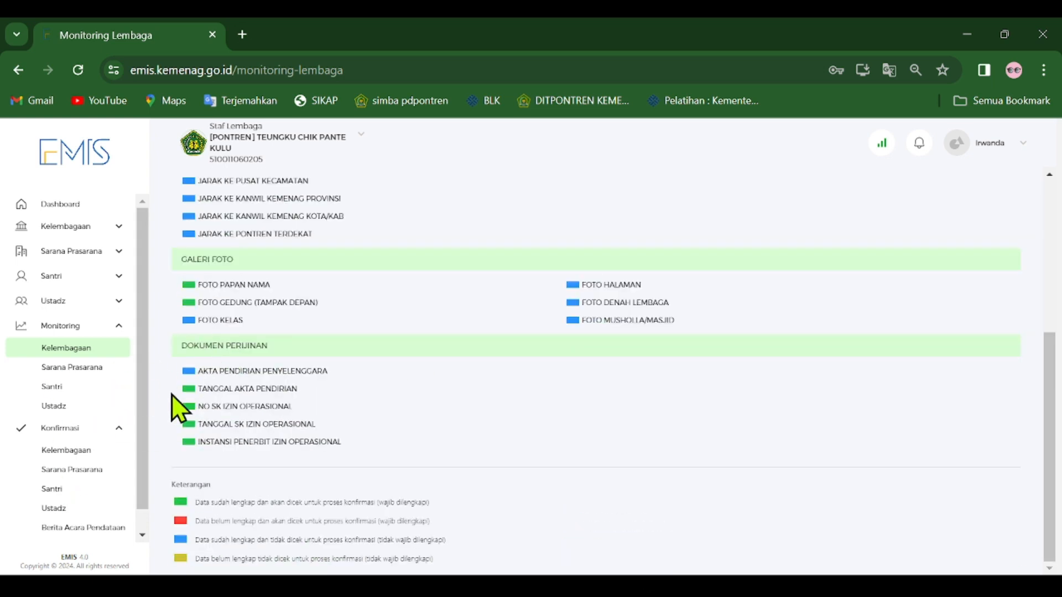
Open the Kelembagaan page under Konfirmasi and look through it down to the institution data confirmation area.
{"action": "left_click", "coordinate": [95, 451]}
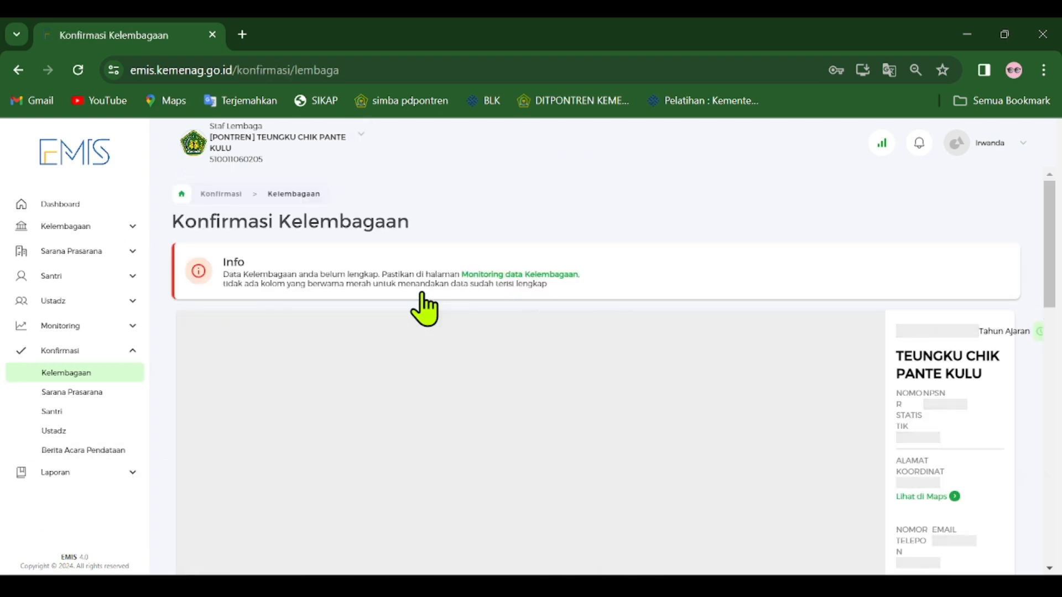
{"action": "scroll", "coordinate": [443, 359], "scroll_direction": "down", "scroll_amount": 10}
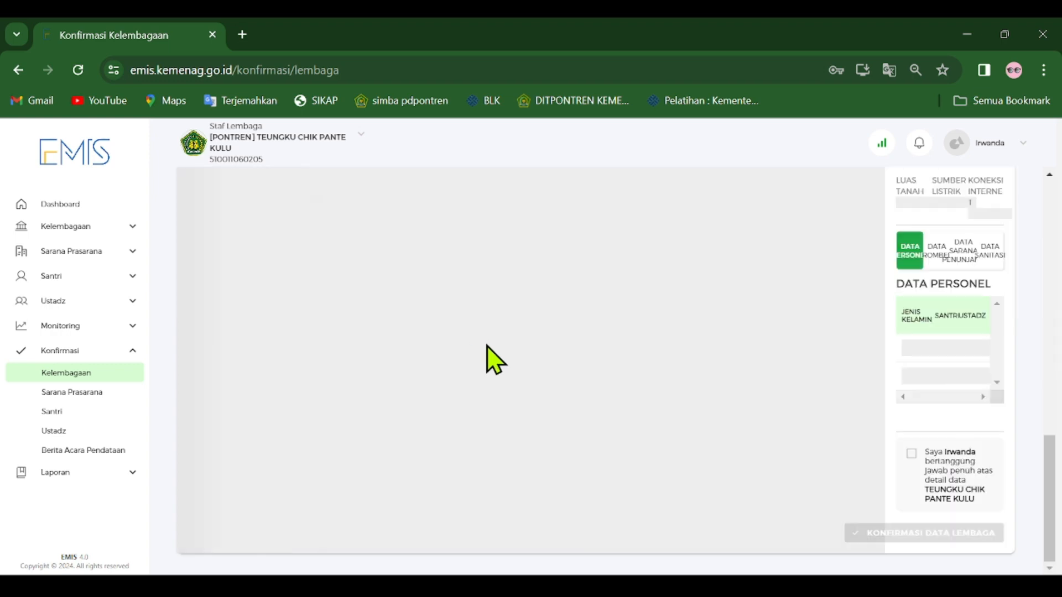
{"action": "scroll", "coordinate": [498, 365], "scroll_direction": "up", "scroll_amount": 10}
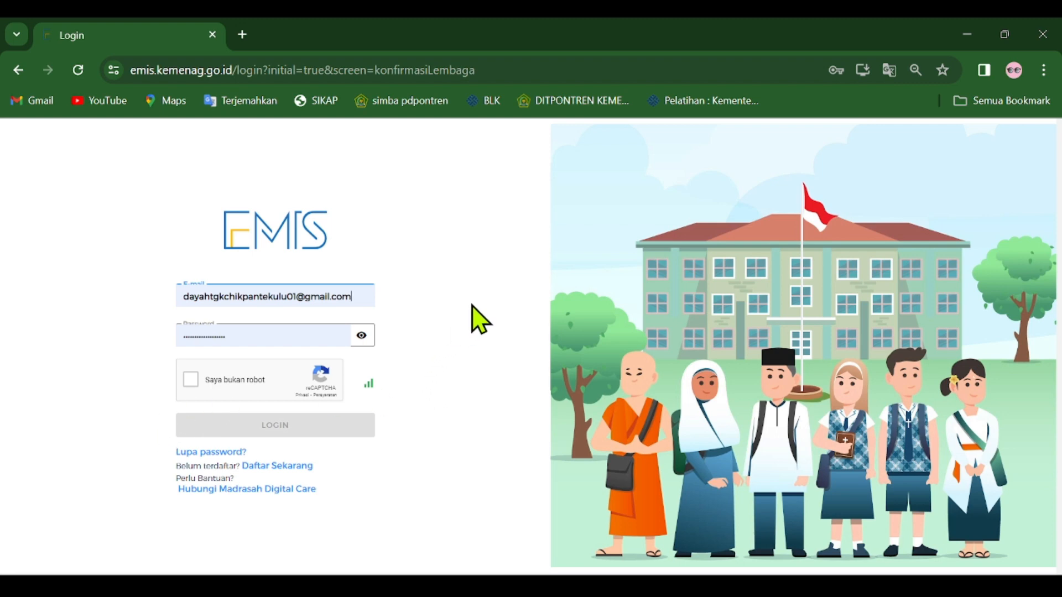
Log back in to EMIS, selecting the motorcycle squares in the reCAPTCHA challenge and repeating the check when the login form returns.
{"action": "left_click", "coordinate": [190, 380]}
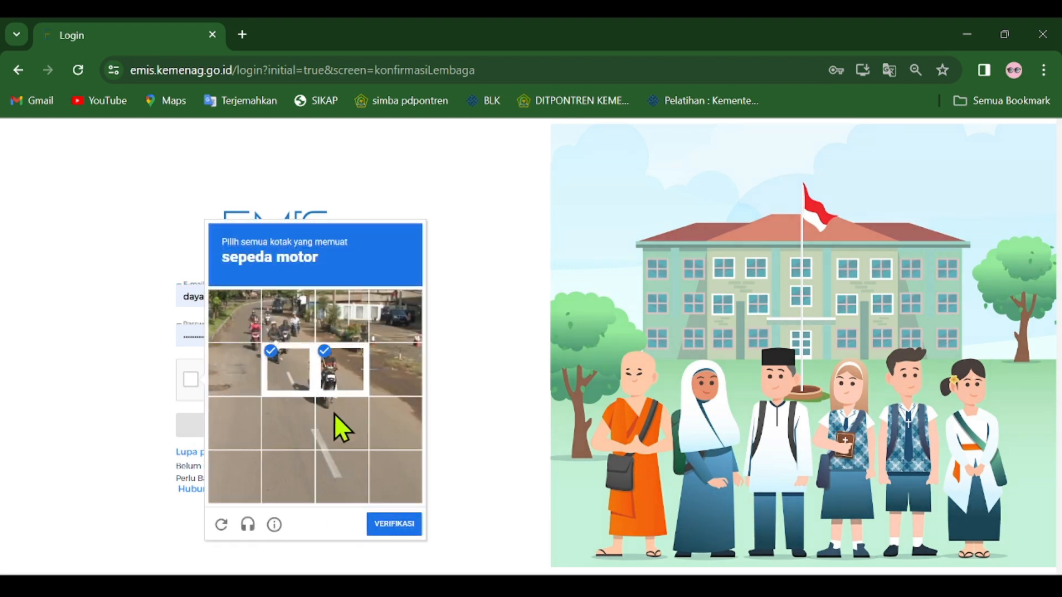
{"action": "left_click", "coordinate": [269, 320]}
{"action": "left_click", "coordinate": [247, 332]}
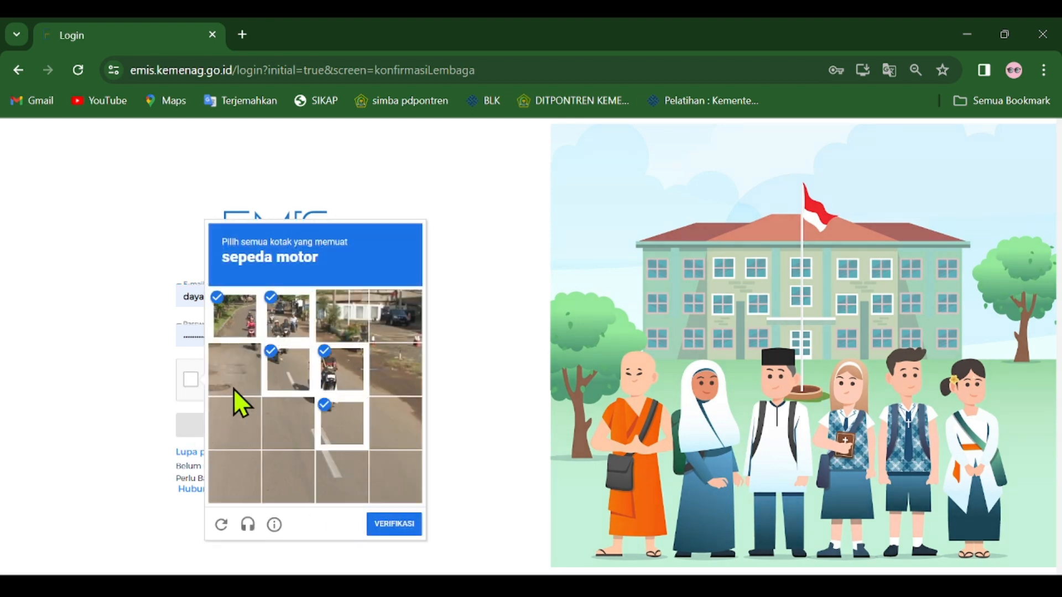
{"action": "left_click", "coordinate": [393, 521]}
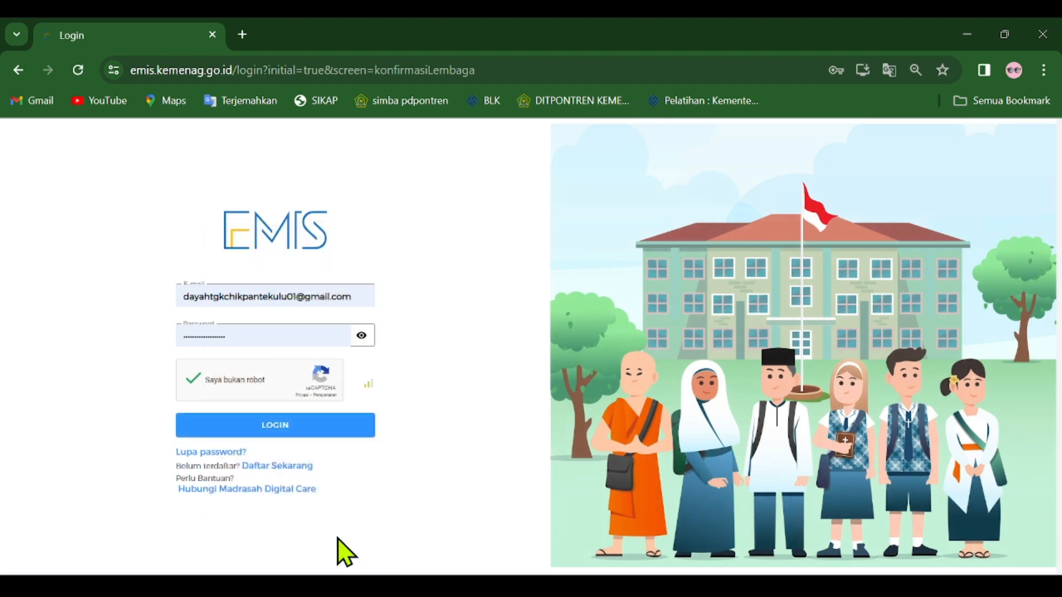
{"action": "left_click", "coordinate": [300, 430]}
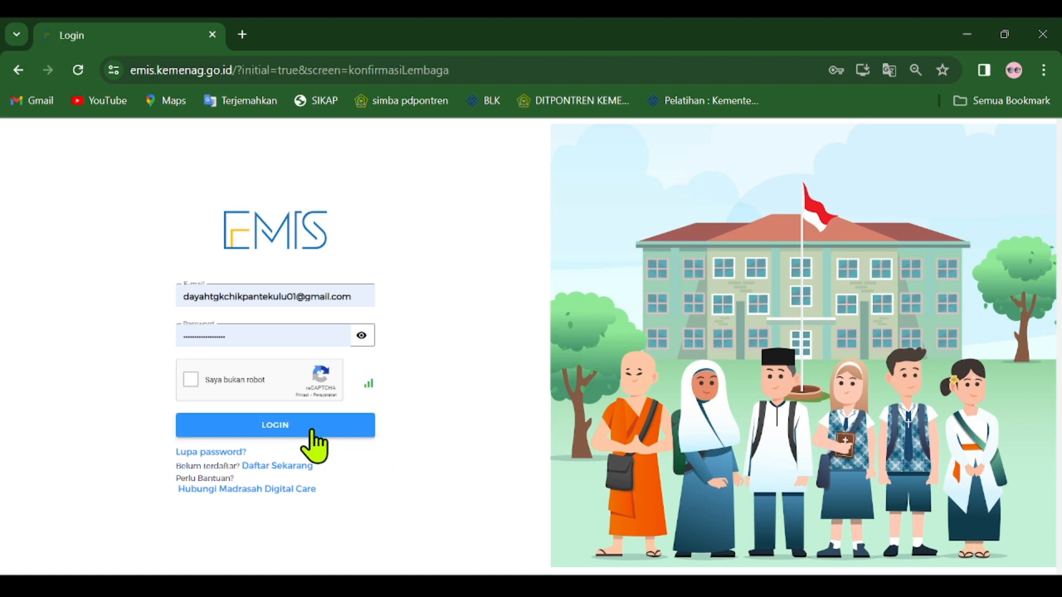
{"action": "left_click", "coordinate": [191, 381]}
{"action": "left_click", "coordinate": [284, 431]}
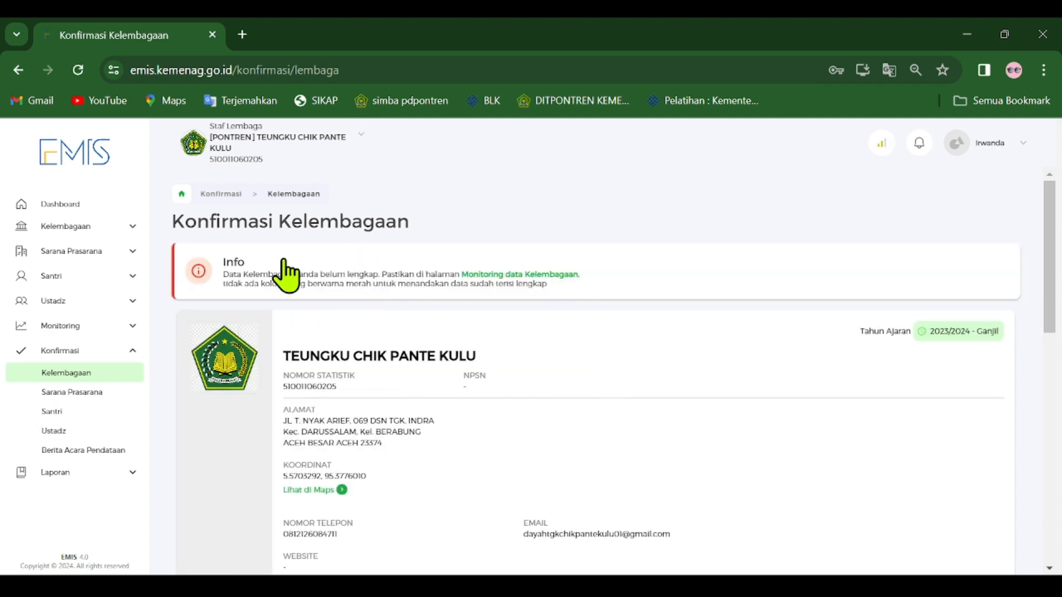
Review the Konfirmasi Kelembagaan page, including the responsibility checkbox and the Info notice on data completeness.
{"action": "scroll", "coordinate": [597, 335], "scroll_direction": "down", "scroll_amount": 10}
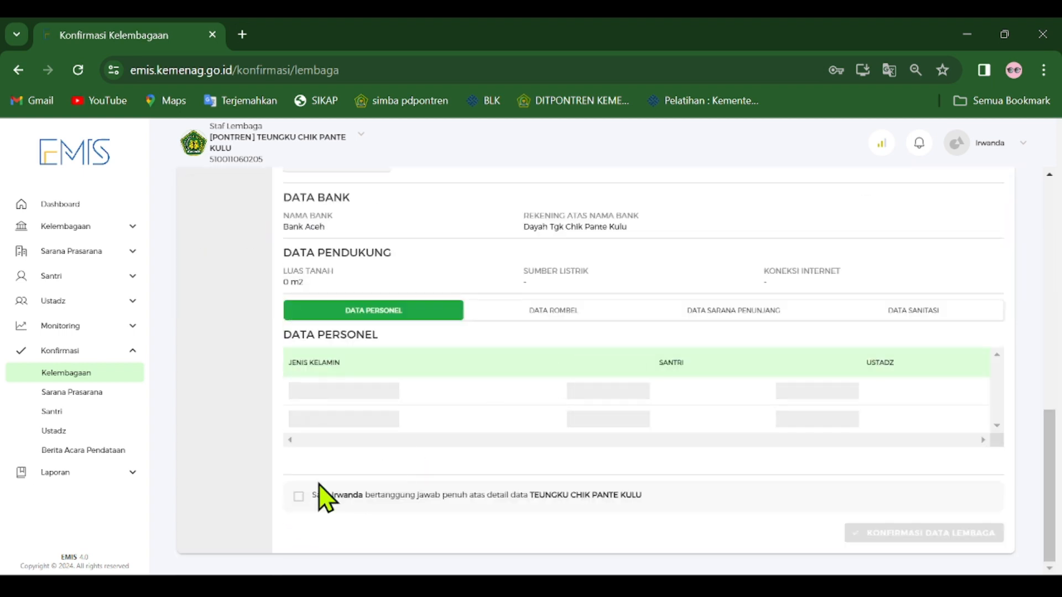
{"action": "scroll", "coordinate": [387, 437], "scroll_direction": "up", "scroll_amount": 10}
{"action": "left_click_drag", "start_coordinate": [658, 297], "coordinate": [230, 266]}
{"action": "left_click", "coordinate": [208, 319]}
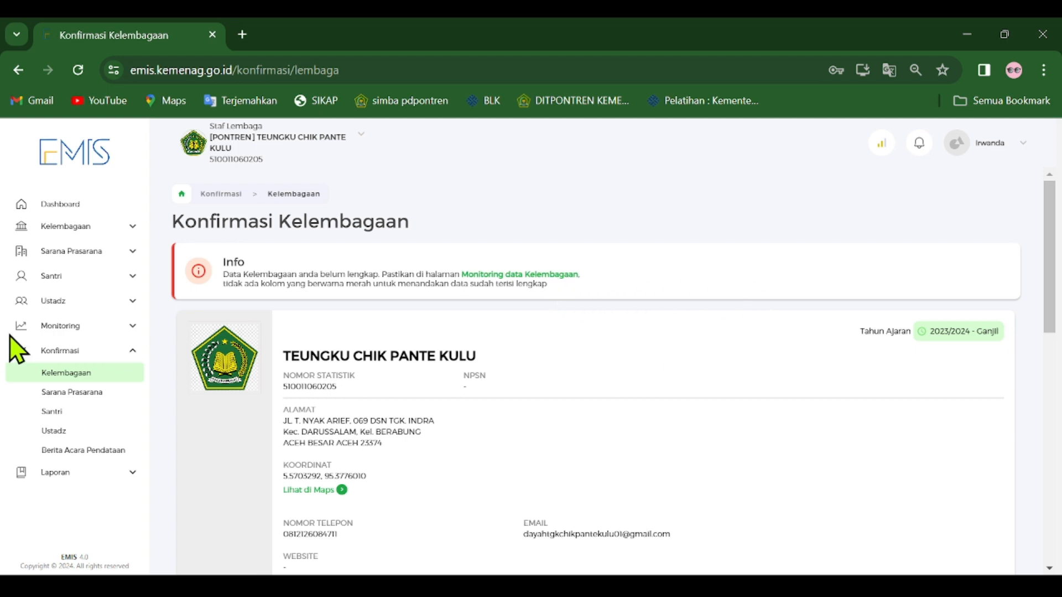
Expand the Monitoring section and look over its entries alongside those under Konfirmasi.
{"action": "left_click", "coordinate": [135, 328]}
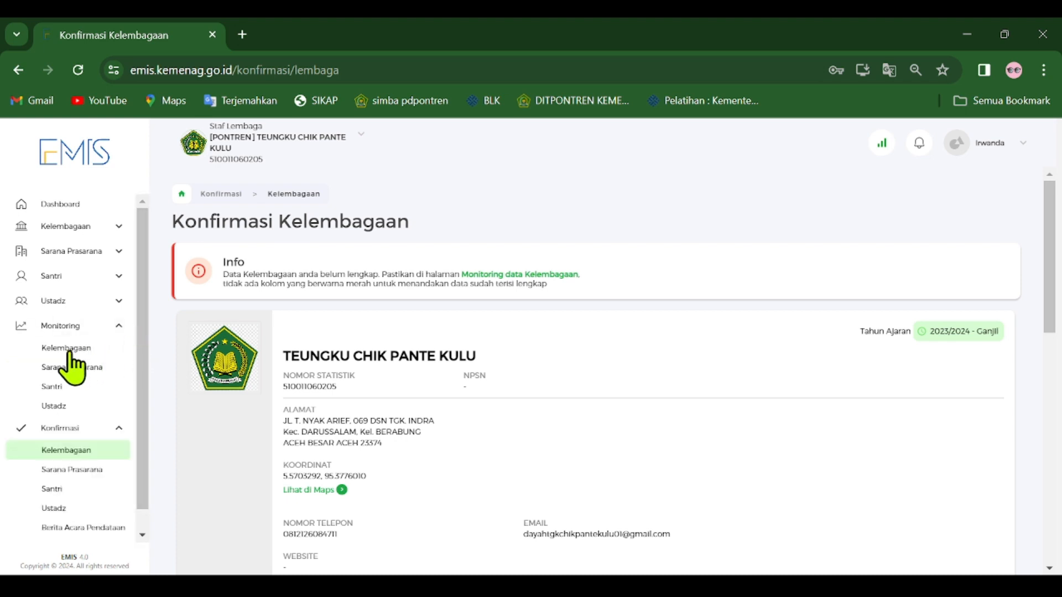
{"action": "scroll", "coordinate": [112, 445], "scroll_direction": "down", "scroll_amount": 1}
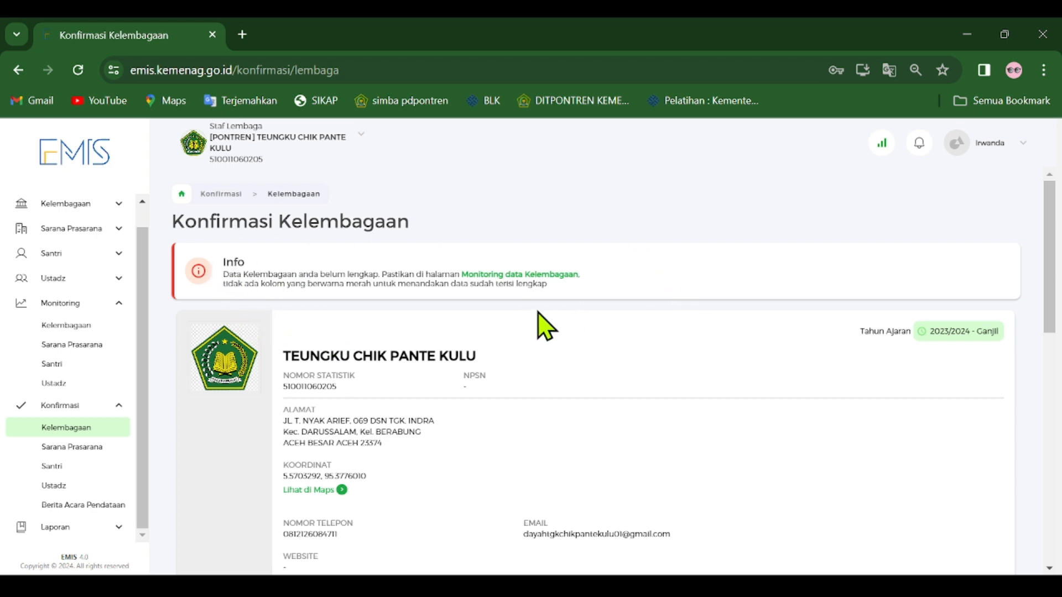
Open Sarana Prasarana under Konfirmasi, review its facilities data, and try out the responsibility checkbox, leaving it cleared.
{"action": "scroll", "coordinate": [451, 434], "scroll_direction": "down", "scroll_amount": 10}
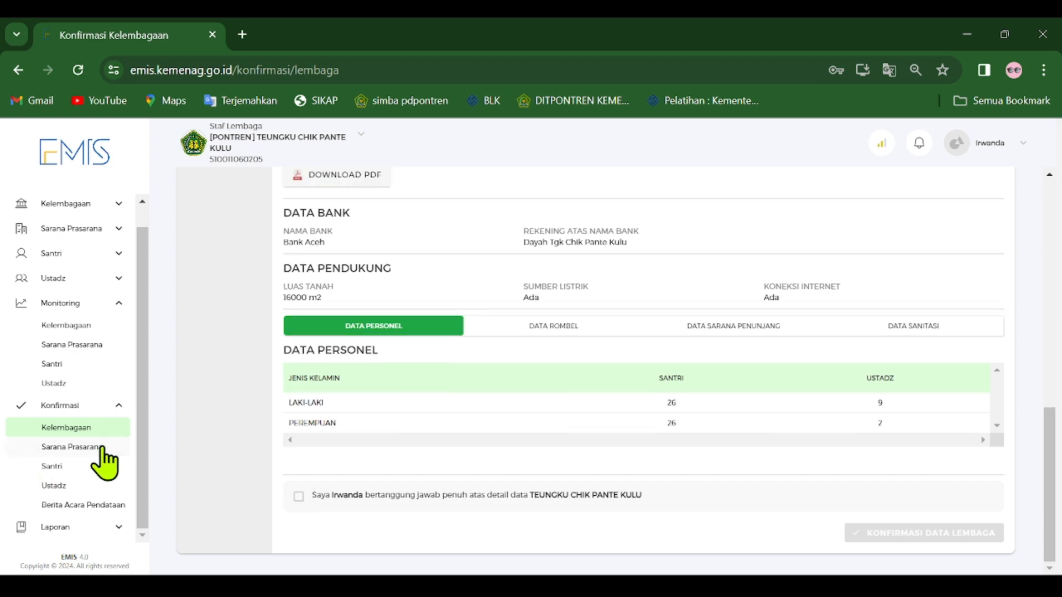
{"action": "left_click", "coordinate": [103, 449]}
{"action": "scroll", "coordinate": [443, 393], "scroll_direction": "down", "scroll_amount": 1}
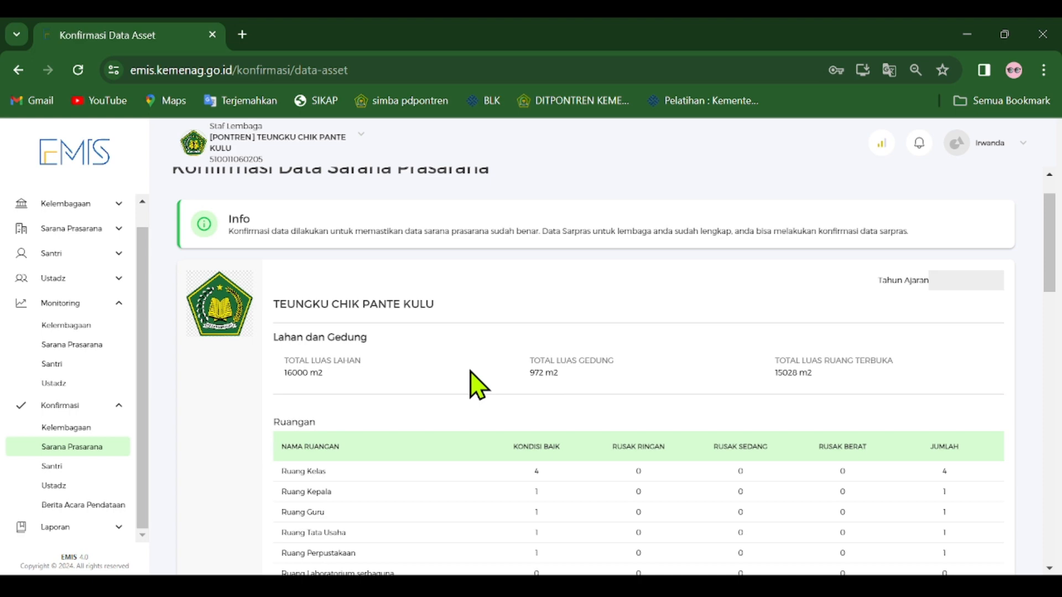
{"action": "scroll", "coordinate": [459, 376], "scroll_direction": "down", "scroll_amount": 10}
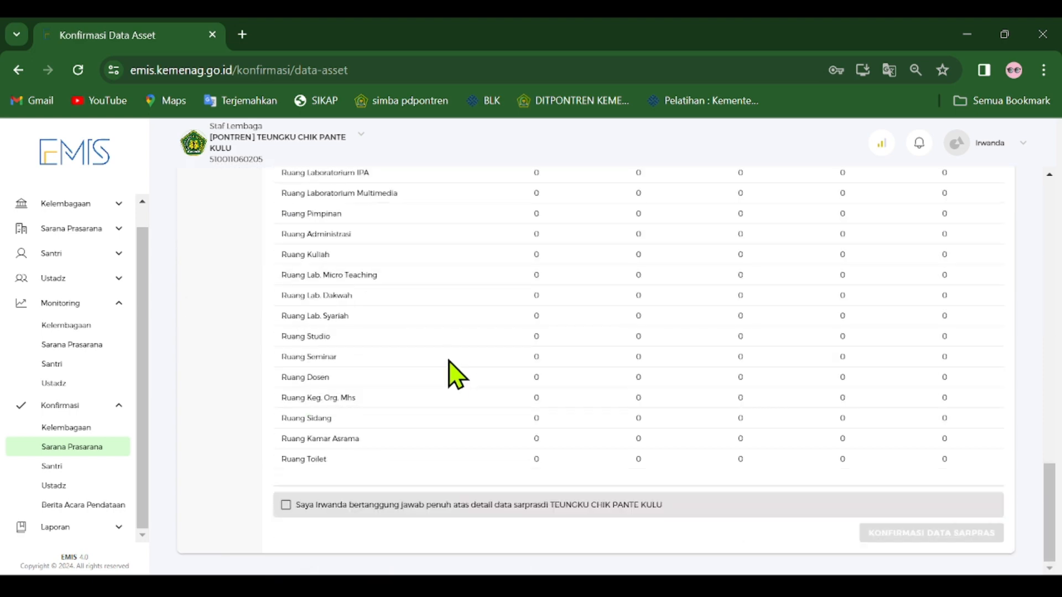
{"action": "scroll", "coordinate": [553, 420], "scroll_direction": "up", "scroll_amount": 10}
{"action": "scroll", "coordinate": [551, 420], "scroll_direction": "down", "scroll_amount": 10}
{"action": "left_click", "coordinate": [285, 505]}
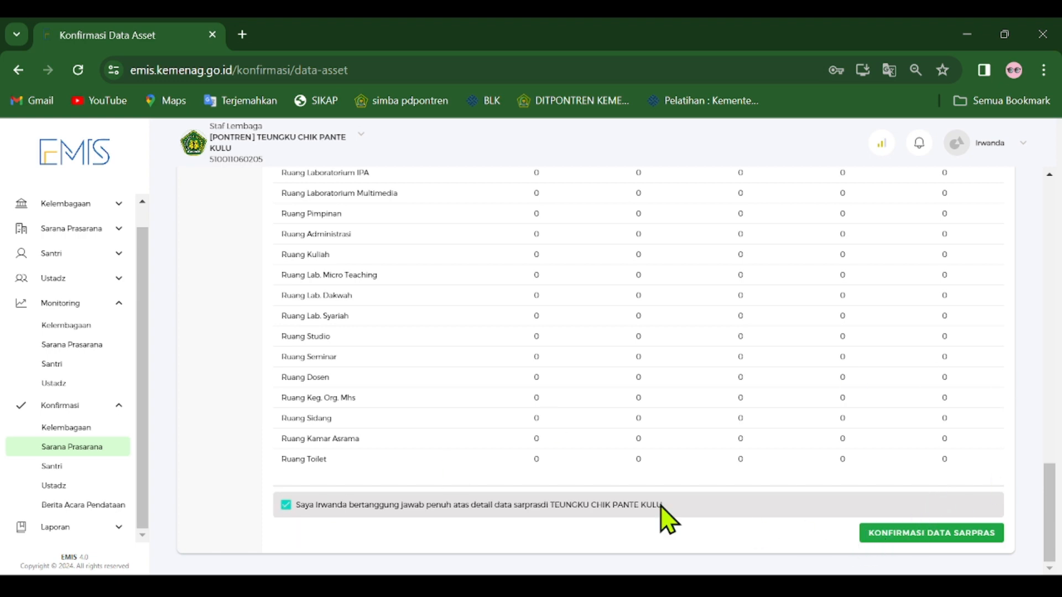
{"action": "left_click", "coordinate": [286, 505]}
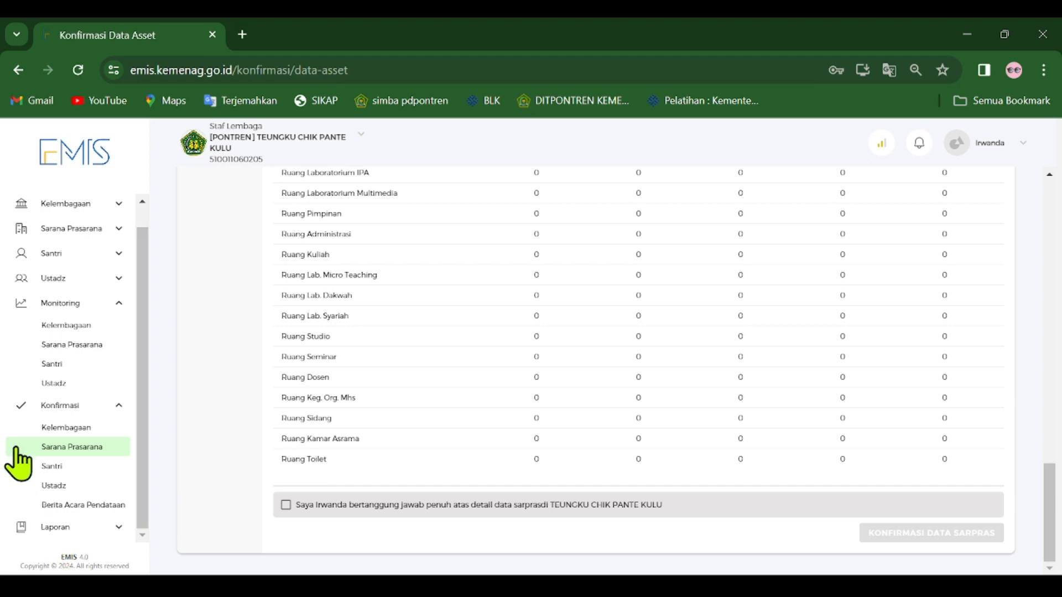
Open Berita Acara Pendataan under Konfirmasi and review the requirements for printing and uploading the signed BAP.
{"action": "left_click", "coordinate": [69, 506]}
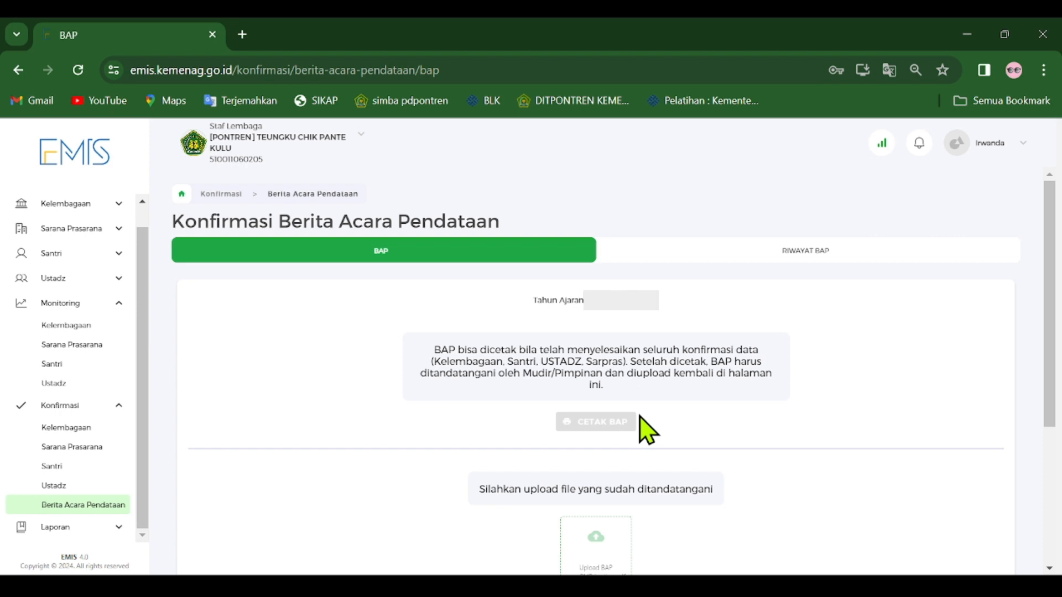
{"action": "scroll", "coordinate": [184, 412], "scroll_direction": "down", "scroll_amount": 4}
{"action": "scroll", "coordinate": [214, 416], "scroll_direction": "up", "scroll_amount": 4}
{"action": "scroll", "coordinate": [557, 391], "scroll_direction": "down", "scroll_amount": 4}
{"action": "scroll", "coordinate": [571, 422], "scroll_direction": "up", "scroll_amount": 4}
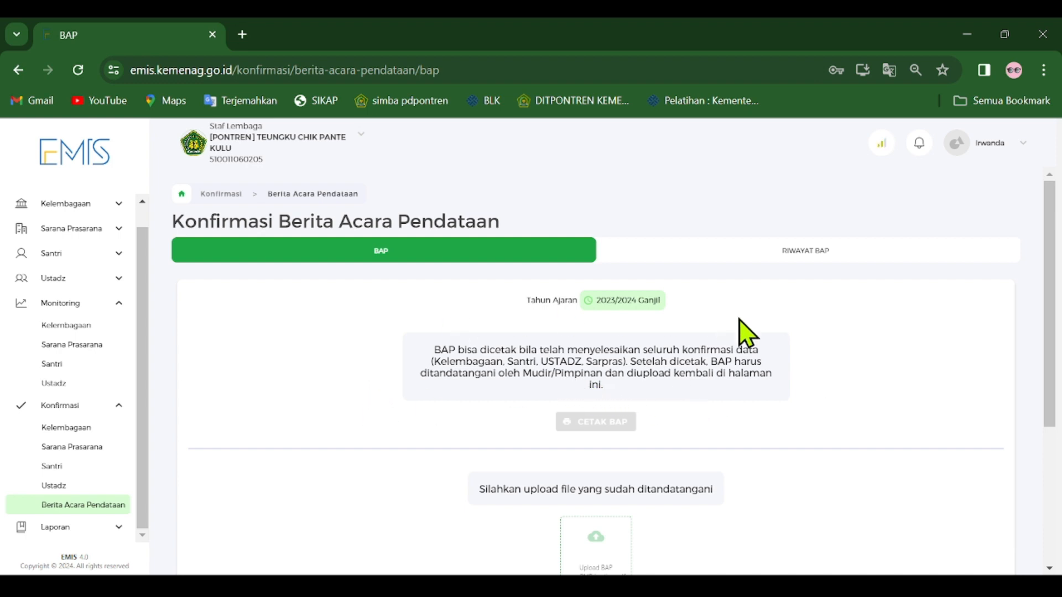
{"action": "scroll", "coordinate": [746, 333], "scroll_direction": "down", "scroll_amount": 4}
{"action": "scroll", "coordinate": [1056, 356], "scroll_direction": "up", "scroll_amount": 2}
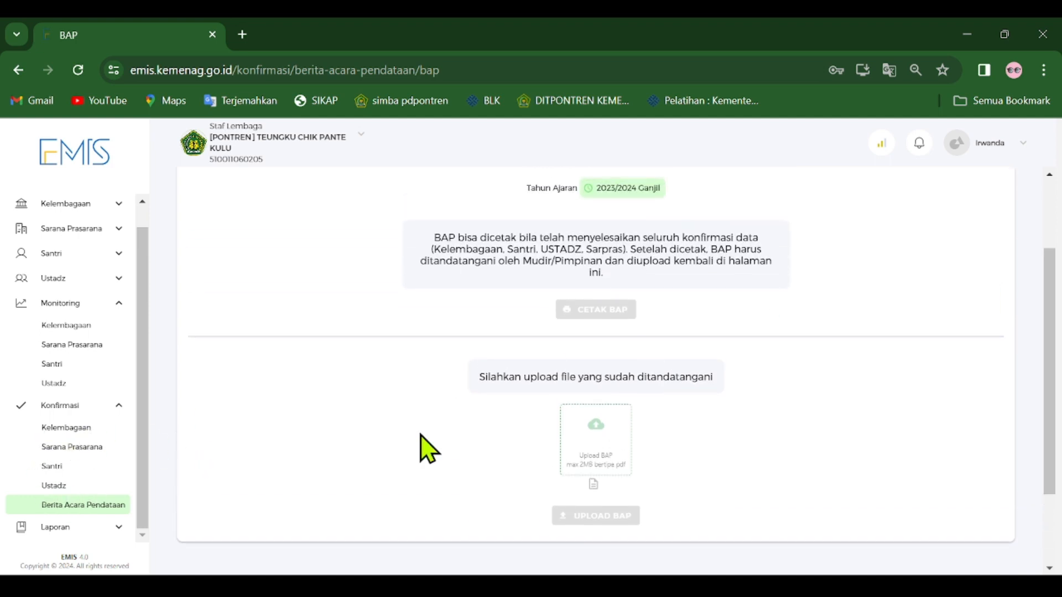
Open Santri under Konfirmasi, follow its Monitoring data Santri link, and look across the monitoring table's columns.
{"action": "left_click", "coordinate": [66, 468]}
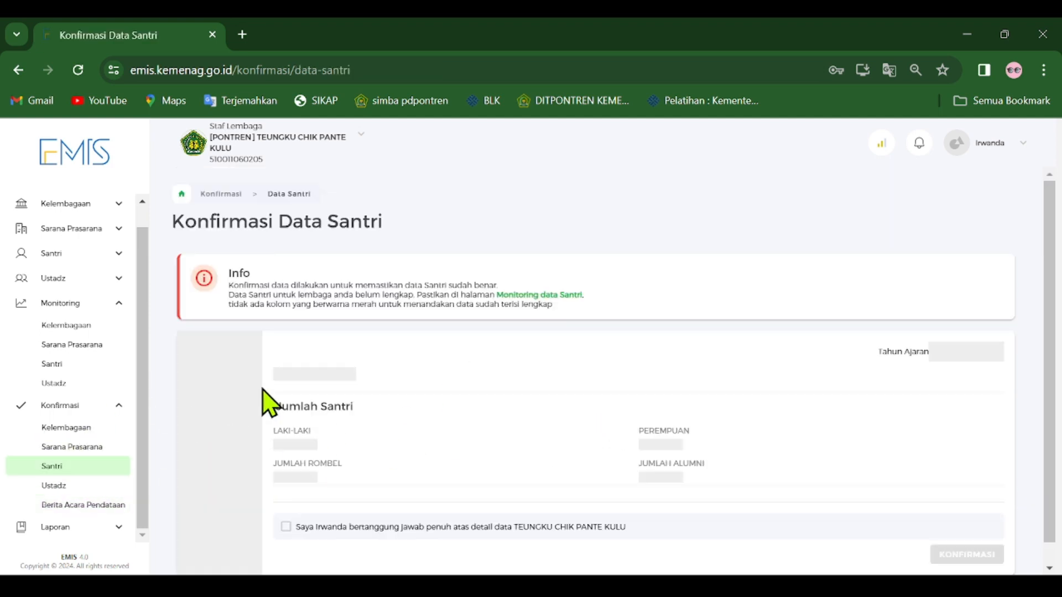
{"action": "left_click", "coordinate": [547, 296]}
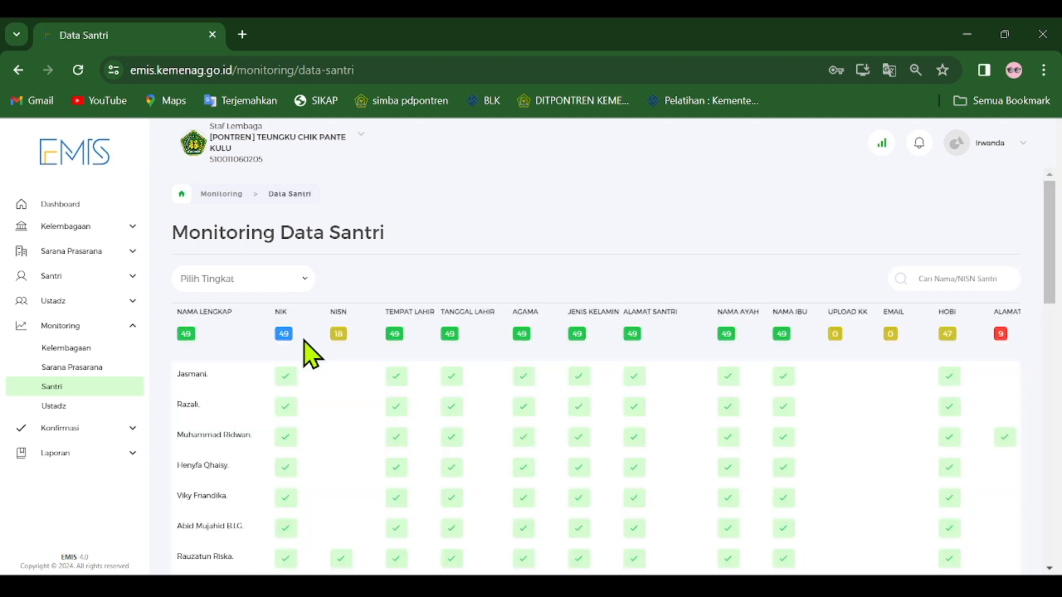
{"action": "scroll", "coordinate": [343, 367], "scroll_direction": "down", "scroll_amount": 15}
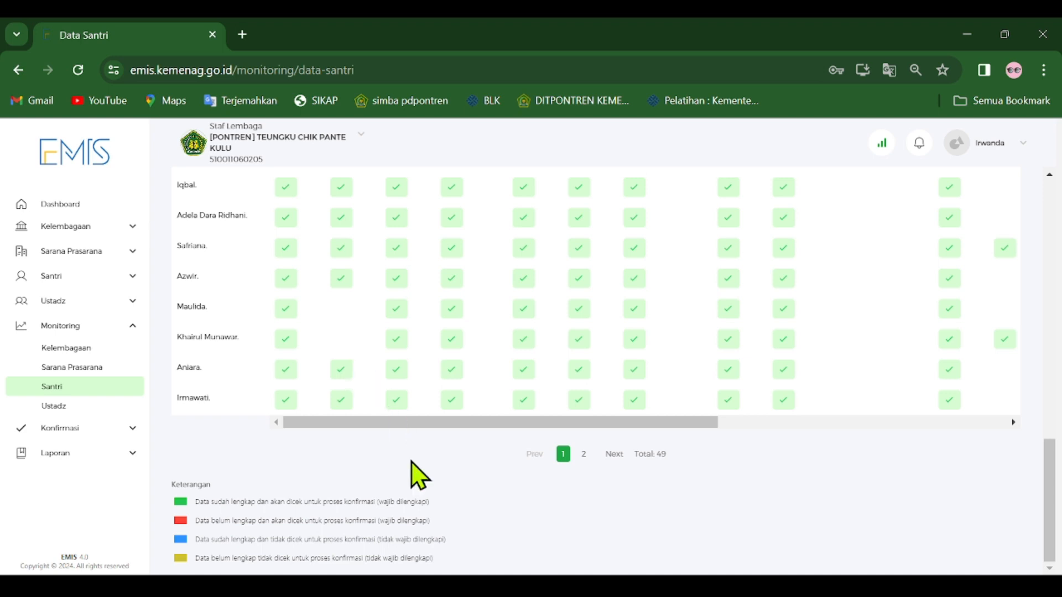
{"action": "scroll", "coordinate": [429, 498], "scroll_direction": "up", "scroll_amount": 15}
{"action": "scroll", "coordinate": [437, 315], "scroll_direction": "down", "scroll_amount": 15}
{"action": "left_click_drag", "start_coordinate": [576, 424], "coordinate": [837, 460]}
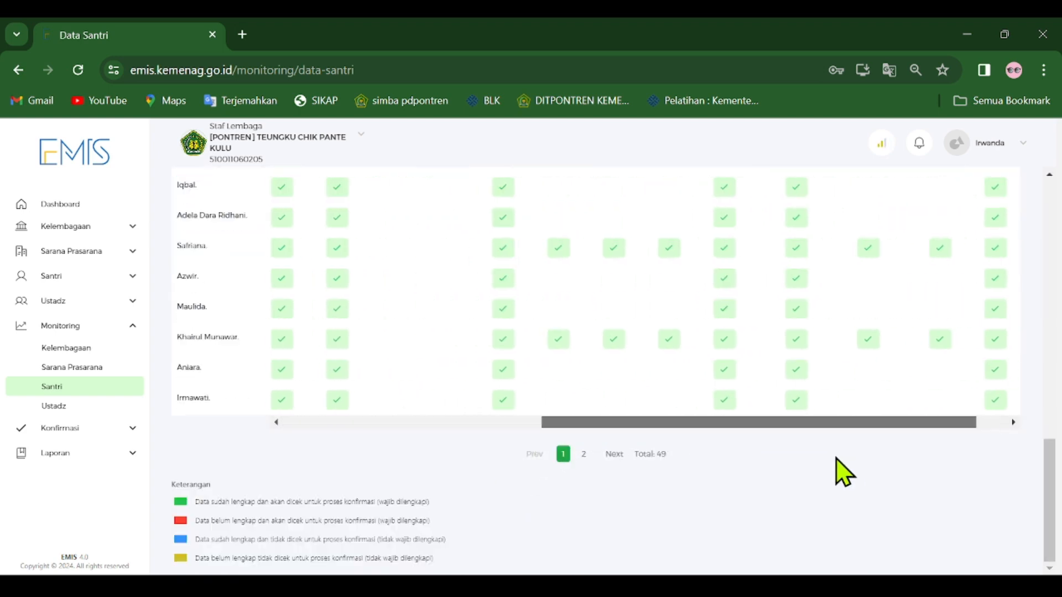
{"action": "scroll", "coordinate": [225, 541], "scroll_direction": "up", "scroll_amount": 15}
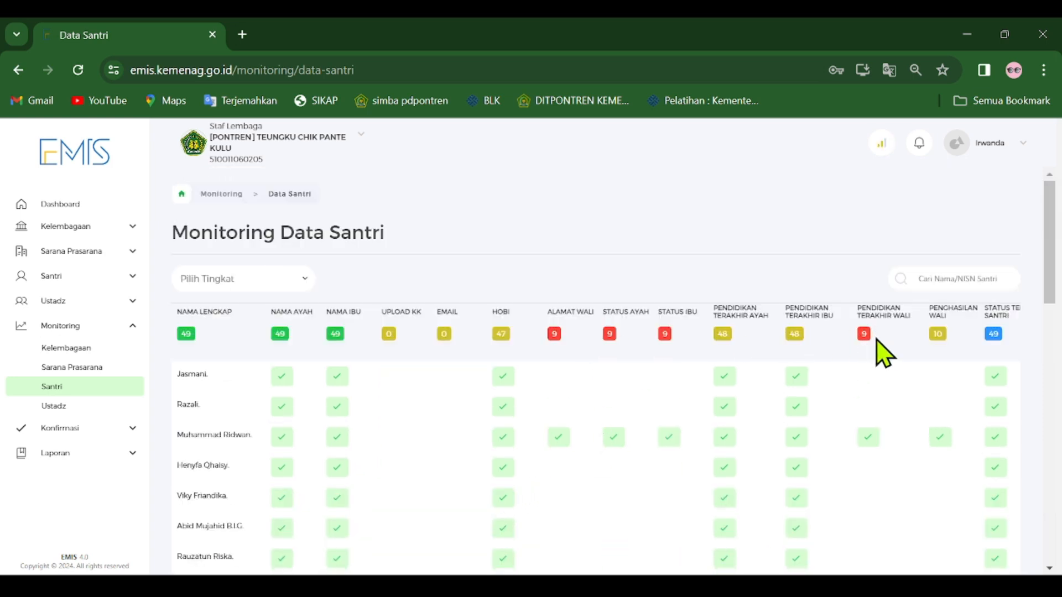
Compare the colour-coded counts for the guardian and parent columns in Monitoring Data Santri with the Keterangan legend.
{"action": "scroll", "coordinate": [806, 345], "scroll_direction": "down", "scroll_amount": 15}
{"action": "scroll", "coordinate": [806, 345], "scroll_direction": "up", "scroll_amount": 15}
{"action": "scroll", "coordinate": [680, 448], "scroll_direction": "down", "scroll_amount": 5}
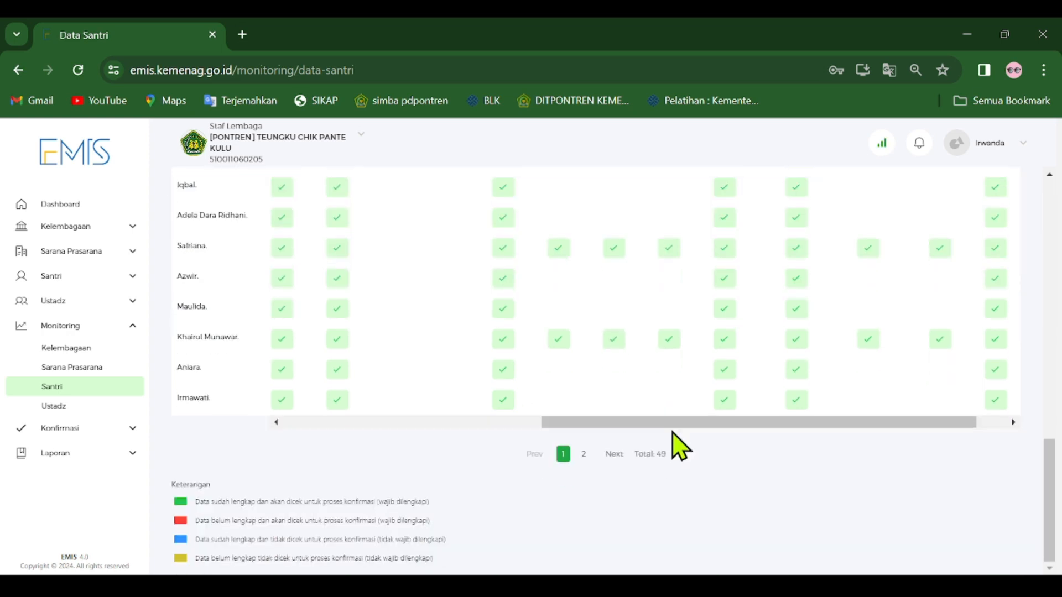
{"action": "scroll", "coordinate": [687, 436], "scroll_direction": "up", "scroll_amount": 5}
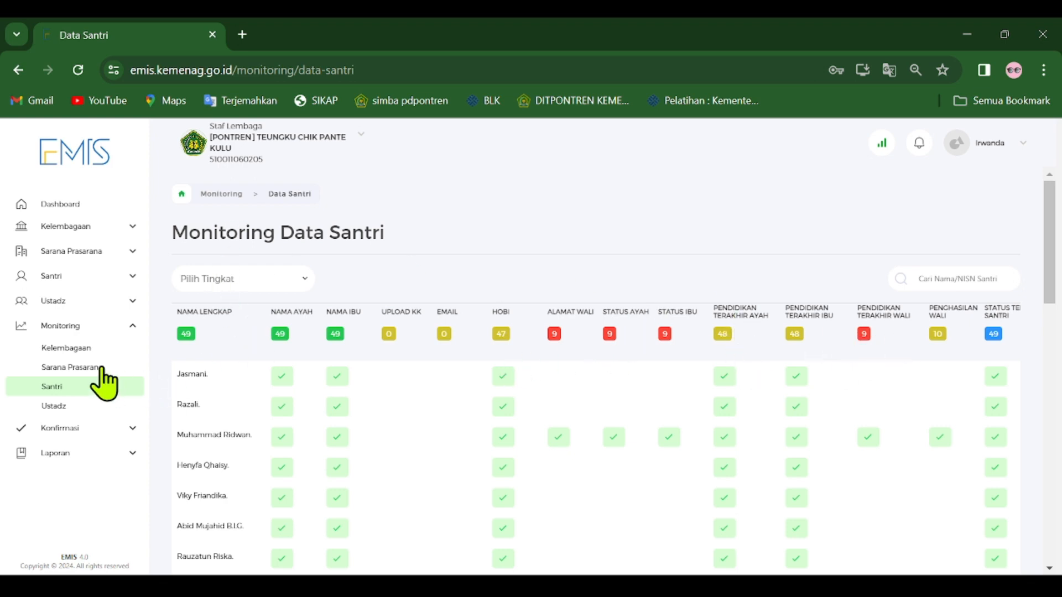
{"action": "scroll", "coordinate": [465, 280], "scroll_direction": "down", "scroll_amount": 5}
{"action": "scroll", "coordinate": [683, 296], "scroll_direction": "up", "scroll_amount": 5}
{"action": "scroll", "coordinate": [929, 374], "scroll_direction": "down", "scroll_amount": 5}
{"action": "scroll", "coordinate": [828, 426], "scroll_direction": "up", "scroll_amount": 5}
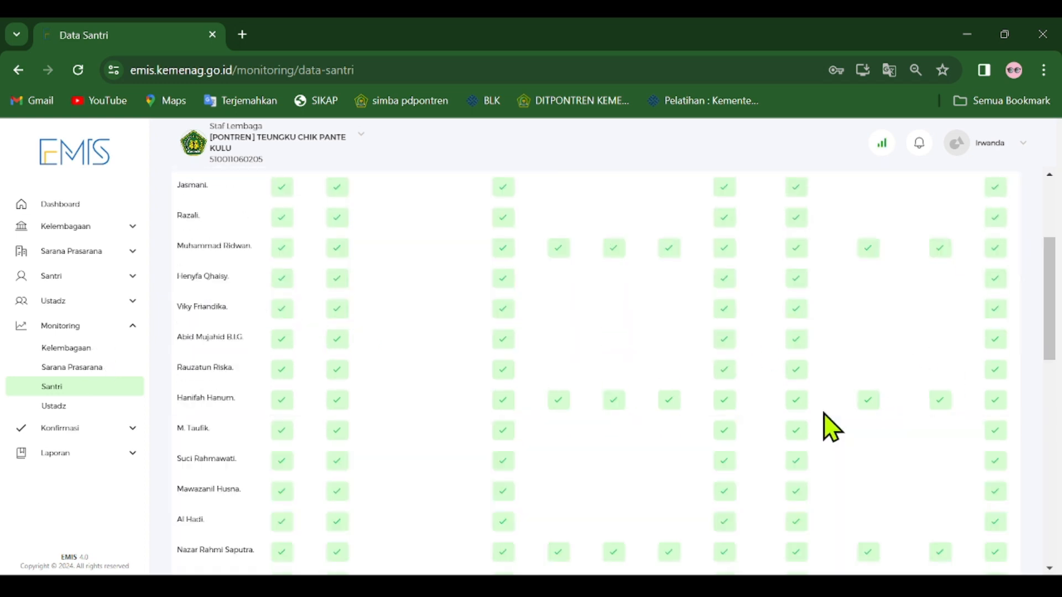
Examine the Monitoring Data Santri columns again from NIK and NISN through to Alamat Wali, Status Ayah and Status Ibu.
{"action": "scroll", "coordinate": [832, 404], "scroll_direction": "down", "scroll_amount": 5}
{"action": "left_click_drag", "start_coordinate": [792, 423], "coordinate": [390, 395]}
{"action": "scroll", "coordinate": [393, 392], "scroll_direction": "up", "scroll_amount": 5}
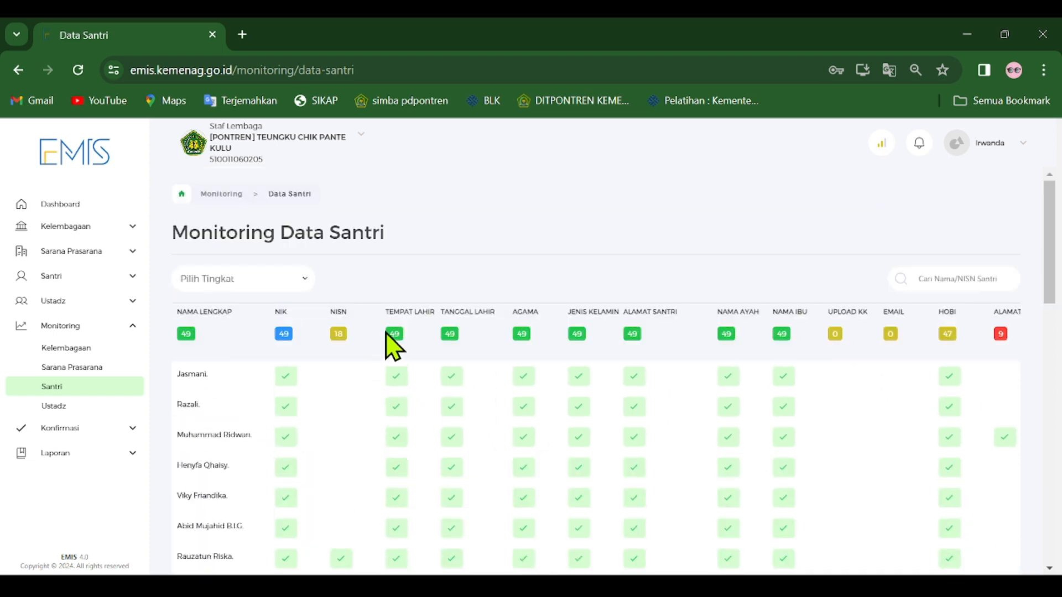
{"action": "scroll", "coordinate": [932, 408], "scroll_direction": "down", "scroll_amount": 5}
{"action": "left_click_drag", "start_coordinate": [655, 424], "coordinate": [841, 434]}
{"action": "scroll", "coordinate": [839, 433], "scroll_direction": "up", "scroll_amount": 5}
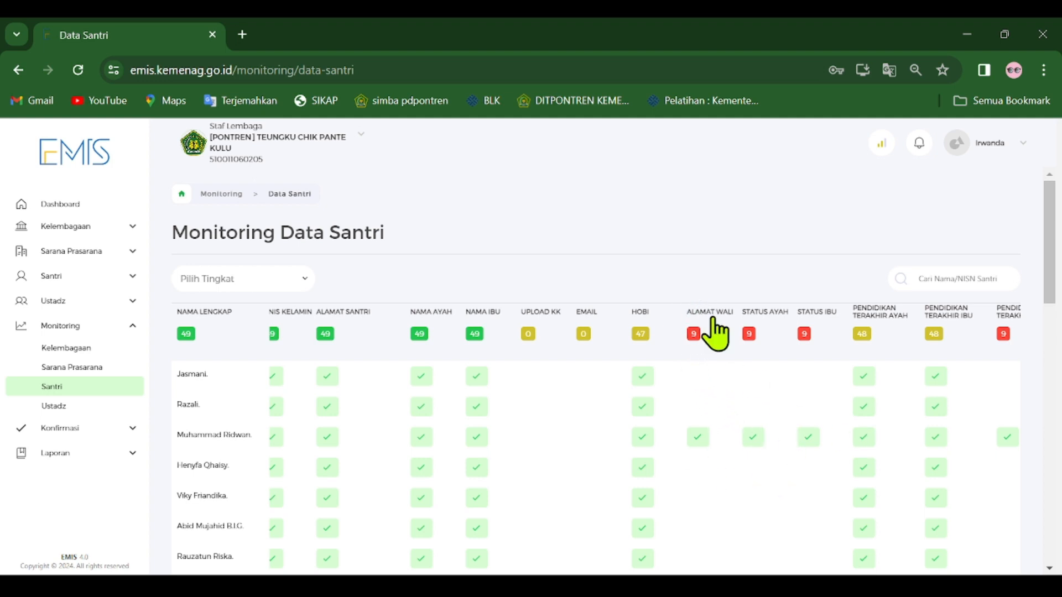
{"action": "scroll", "coordinate": [866, 357], "scroll_direction": "down", "scroll_amount": 5}
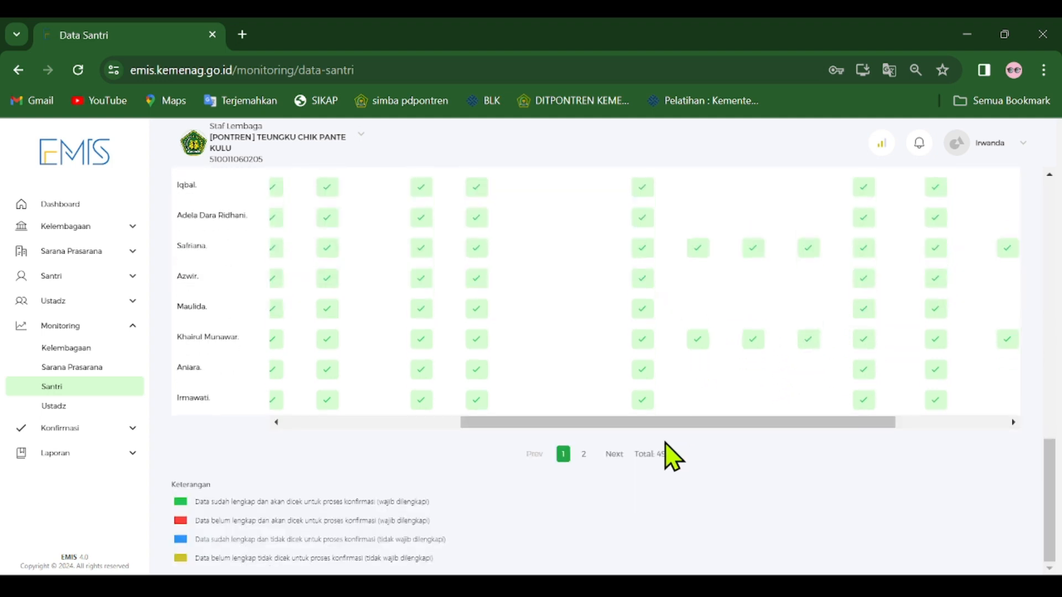
{"action": "scroll", "coordinate": [603, 469], "scroll_direction": "up", "scroll_amount": 5}
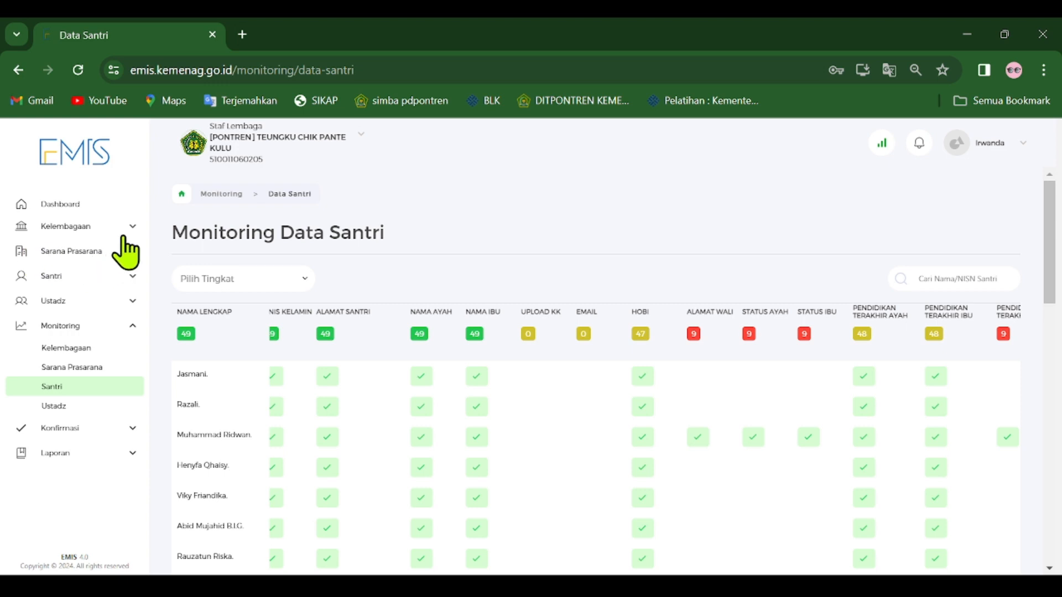
Display Monitoring Data Kelembagaan, then collapse the Monitoring section and expand Kelembagaan to reach the institution's data pages.
{"action": "left_click", "coordinate": [93, 352]}
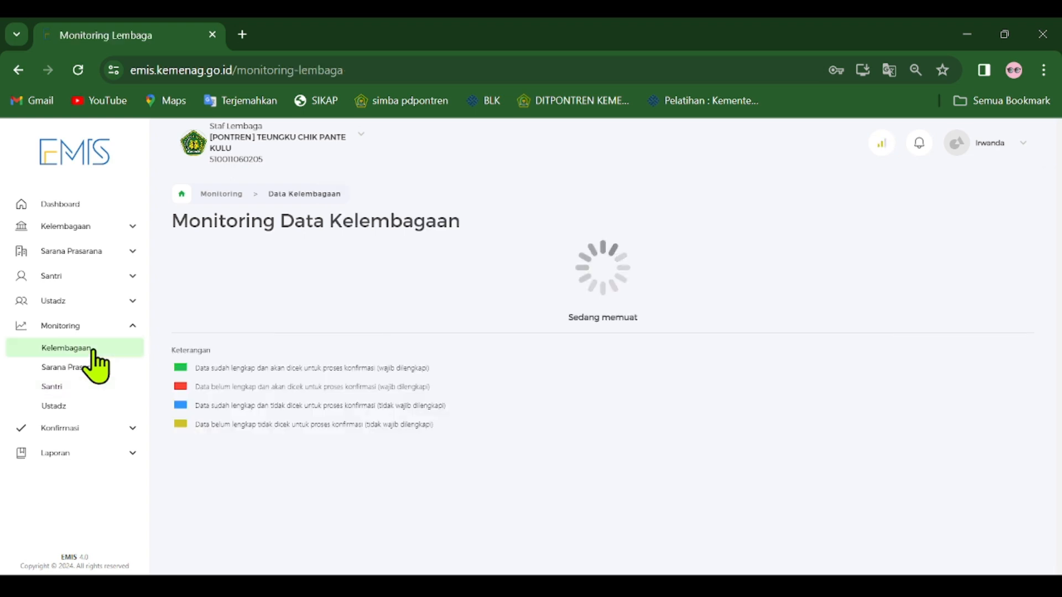
{"action": "left_click", "coordinate": [137, 328]}
{"action": "left_click", "coordinate": [131, 228]}
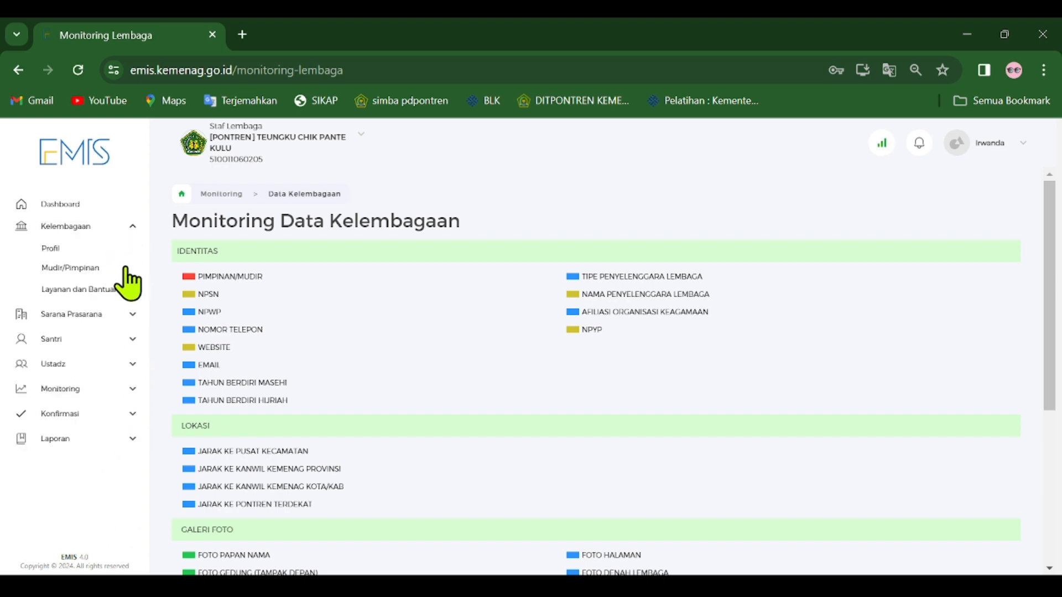
Open the institution's Profil page under Kelembagaan and review the Identitas form down to Data Bank.
{"action": "left_click", "coordinate": [113, 250]}
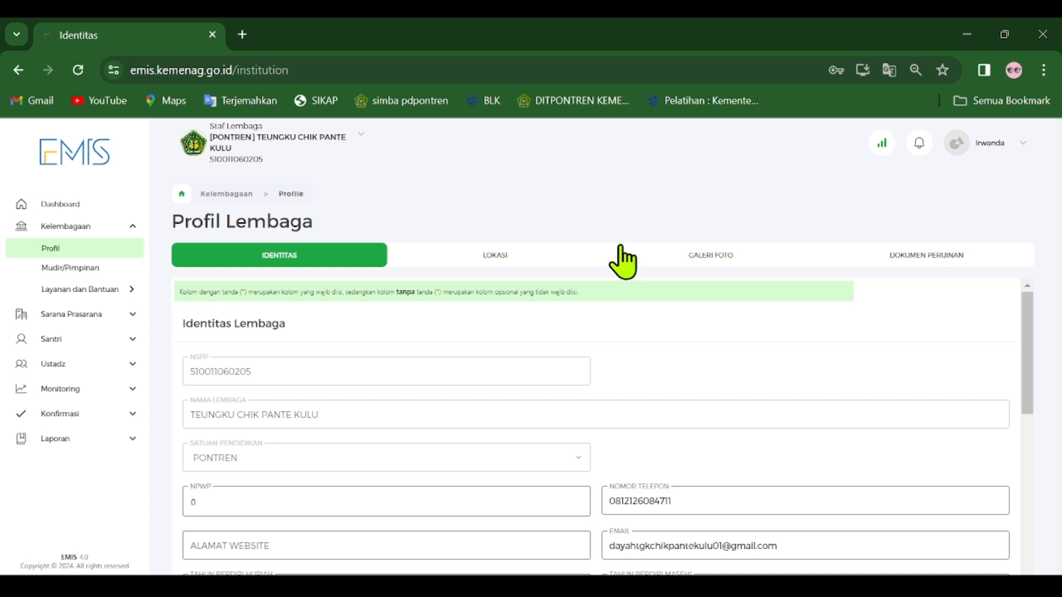
{"action": "scroll", "coordinate": [640, 354], "scroll_direction": "down", "scroll_amount": 10}
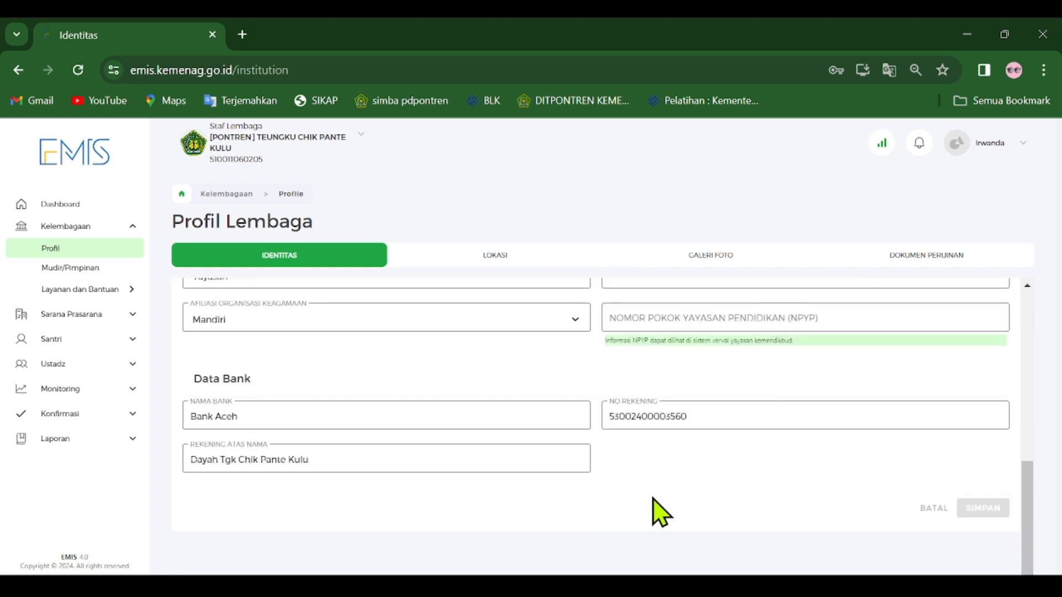
{"action": "scroll", "coordinate": [630, 490], "scroll_direction": "up", "scroll_amount": 8}
{"action": "scroll", "coordinate": [751, 472], "scroll_direction": "down", "scroll_amount": 8}
{"action": "scroll", "coordinate": [807, 460], "scroll_direction": "up", "scroll_amount": 8}
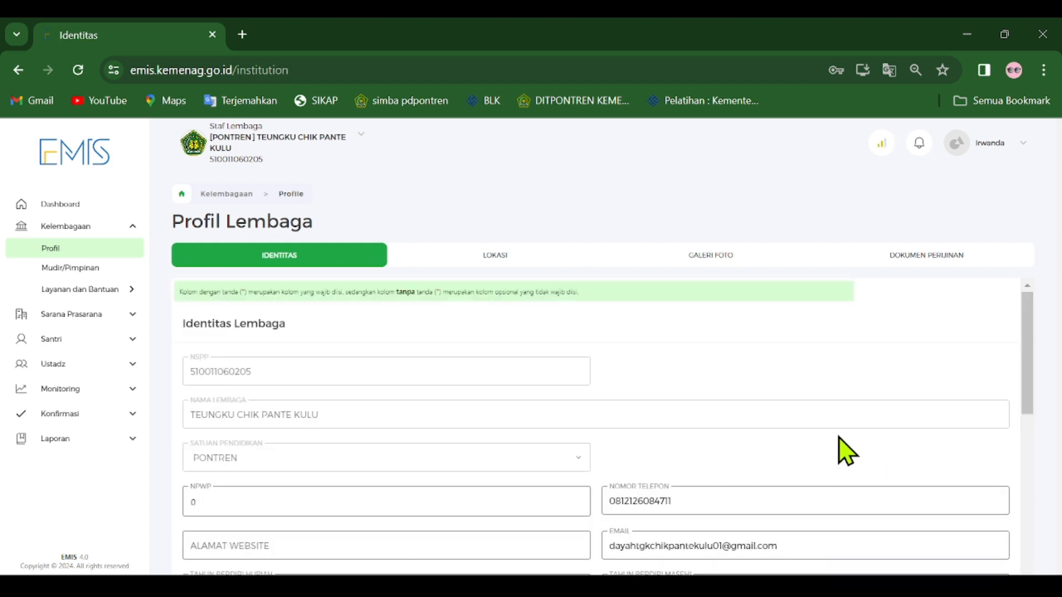
{"action": "scroll", "coordinate": [885, 393], "scroll_direction": "down", "scroll_amount": 10}
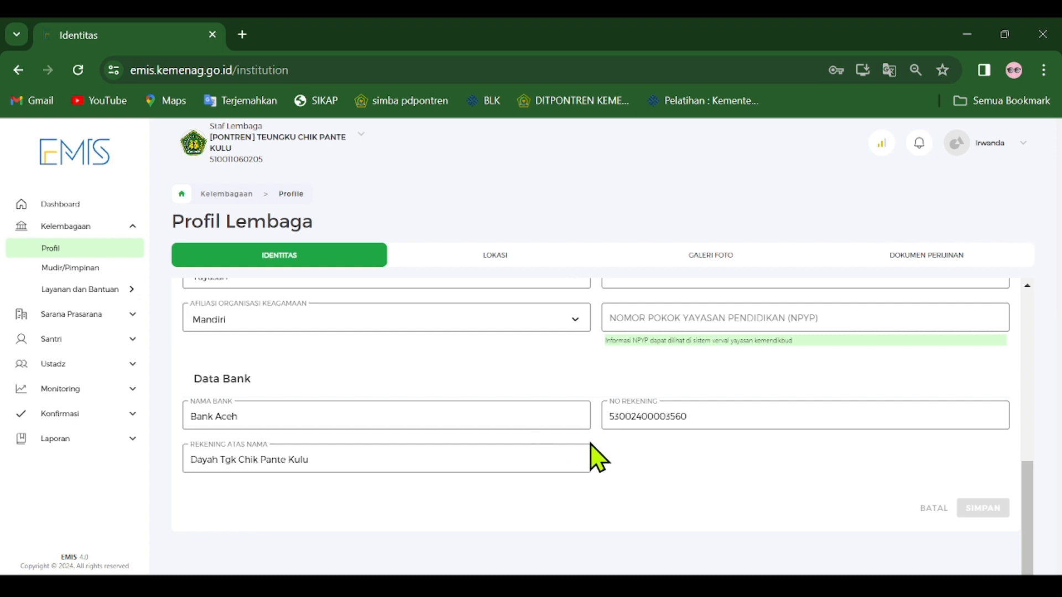
{"action": "scroll", "coordinate": [995, 452], "scroll_direction": "up", "scroll_amount": 10}
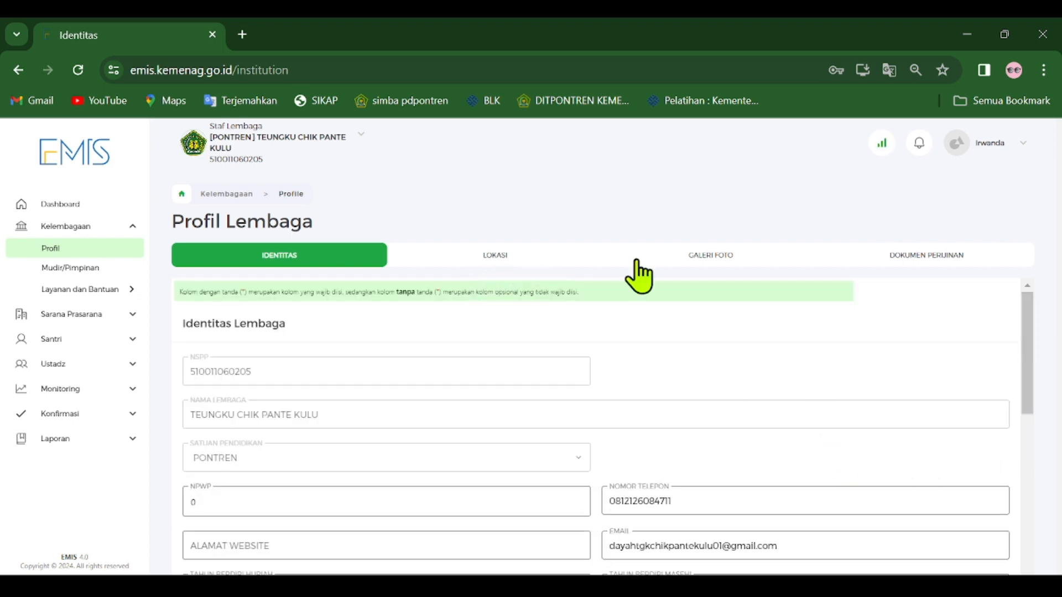
View the Galeri Foto section of Profil Lembaga and look through its photo slots.
{"action": "left_click", "coordinate": [727, 258]}
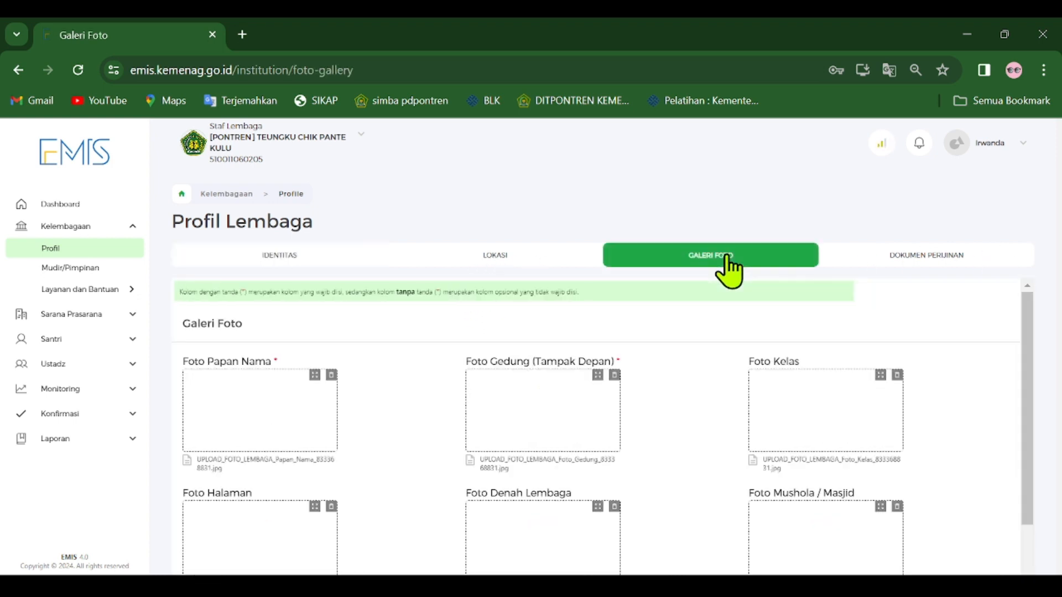
{"action": "scroll", "coordinate": [670, 406], "scroll_direction": "down", "scroll_amount": 2}
{"action": "scroll", "coordinate": [673, 409], "scroll_direction": "up", "scroll_amount": 2}
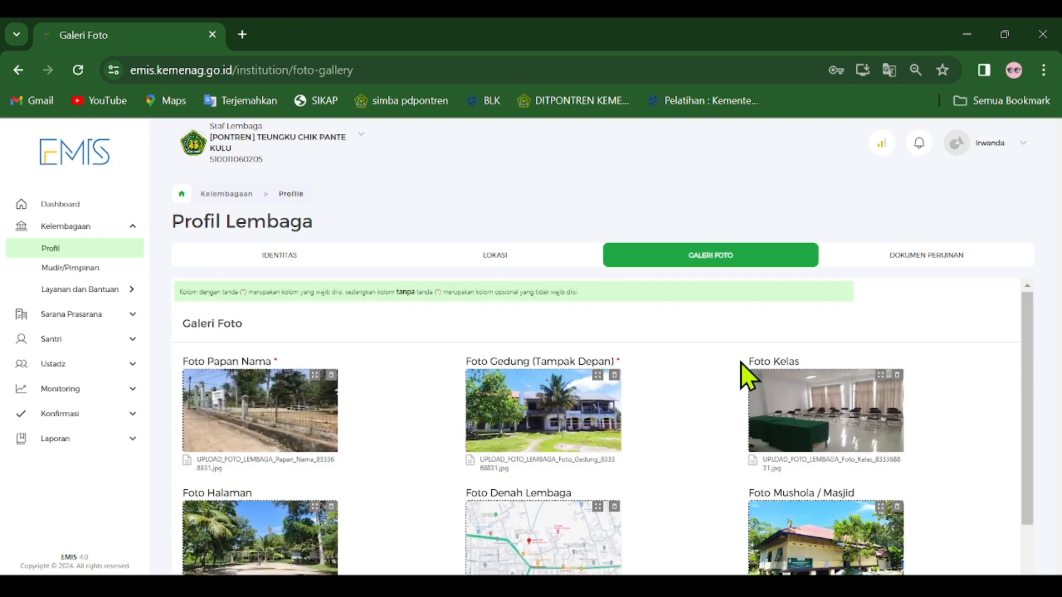
View Dokumen Perijinan in Profil Lembaga and review the founding deed and operational licence details and uploads.
{"action": "left_click", "coordinate": [965, 257]}
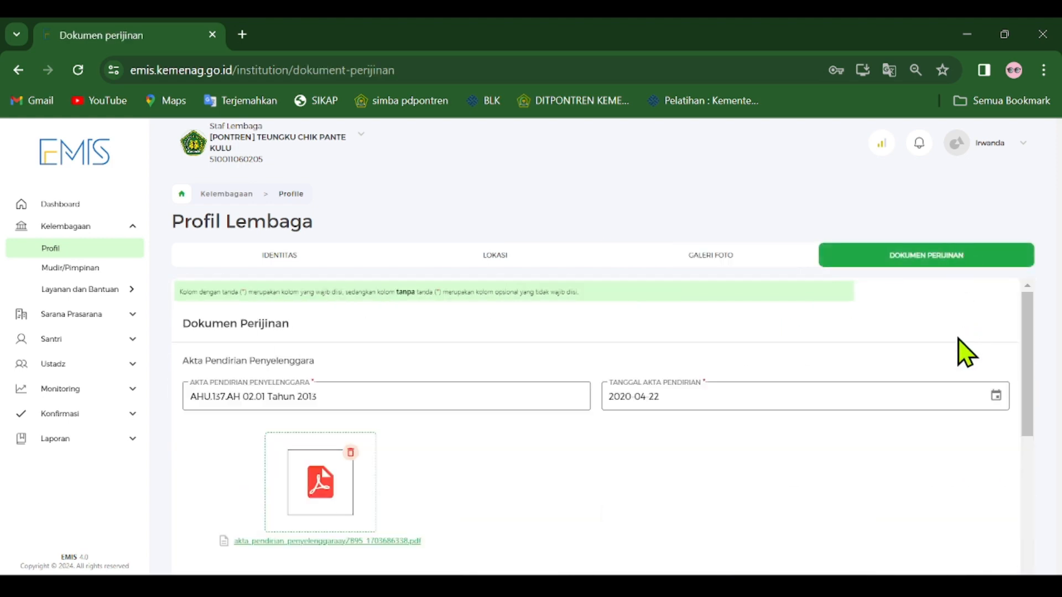
{"action": "scroll", "coordinate": [581, 403], "scroll_direction": "down", "scroll_amount": 2}
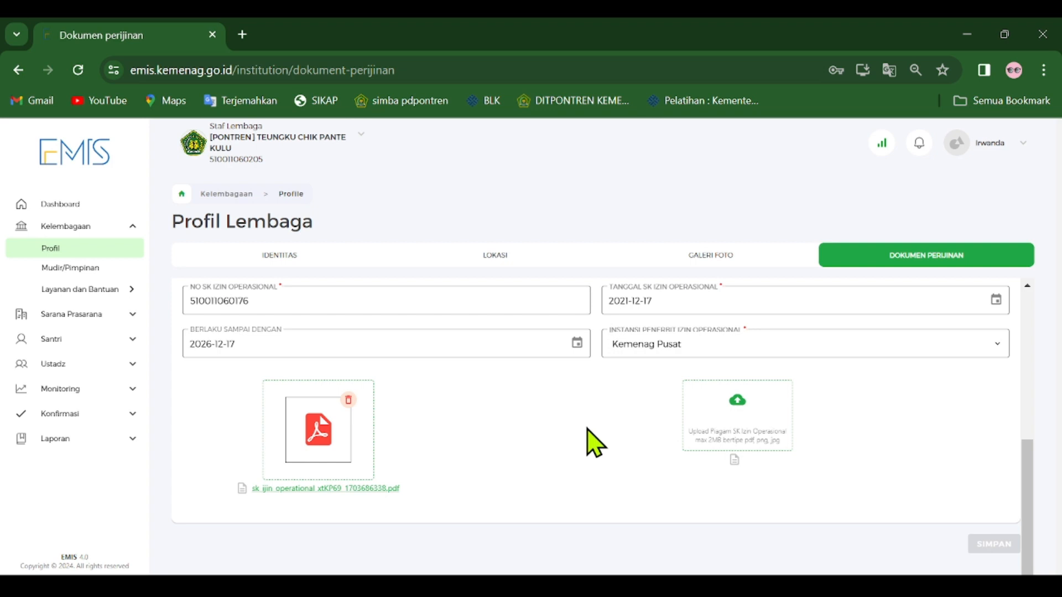
{"action": "scroll", "coordinate": [593, 438], "scroll_direction": "up", "scroll_amount": 2}
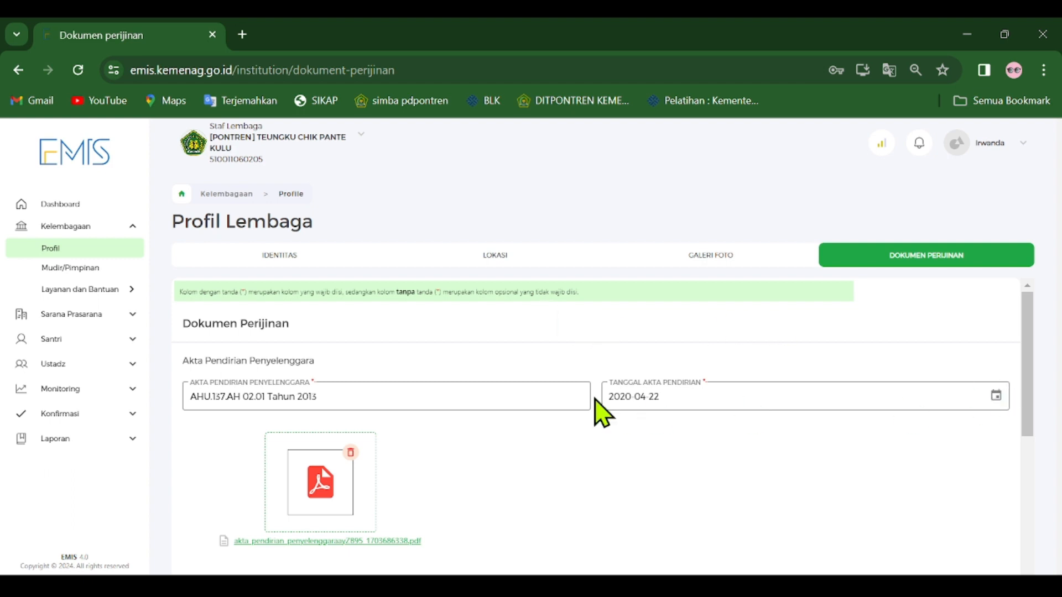
{"action": "scroll", "coordinate": [753, 457], "scroll_direction": "down", "scroll_amount": 5}
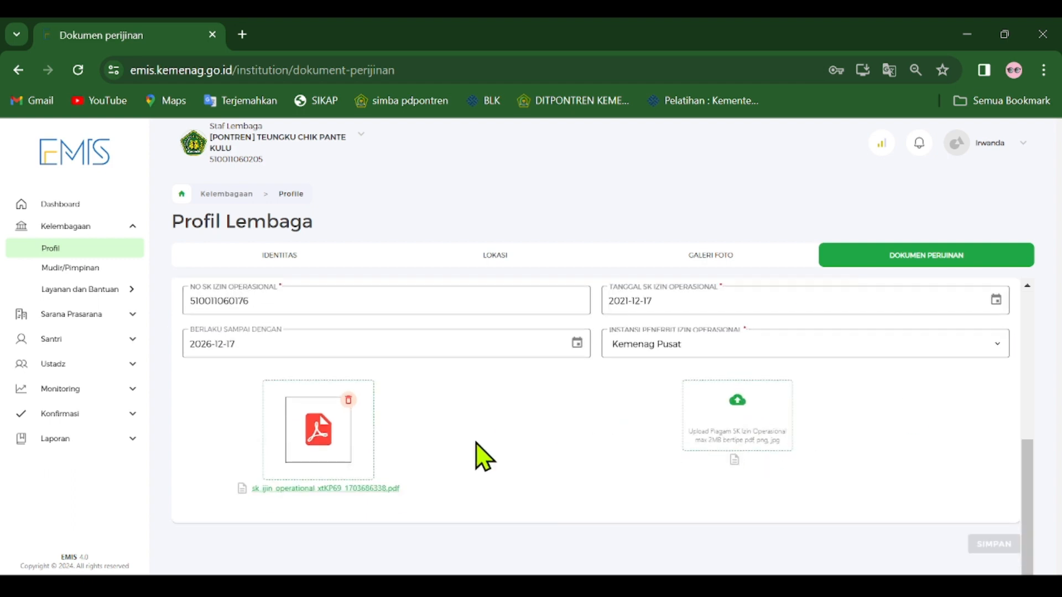
{"action": "scroll", "coordinate": [492, 453], "scroll_direction": "up", "scroll_amount": 5}
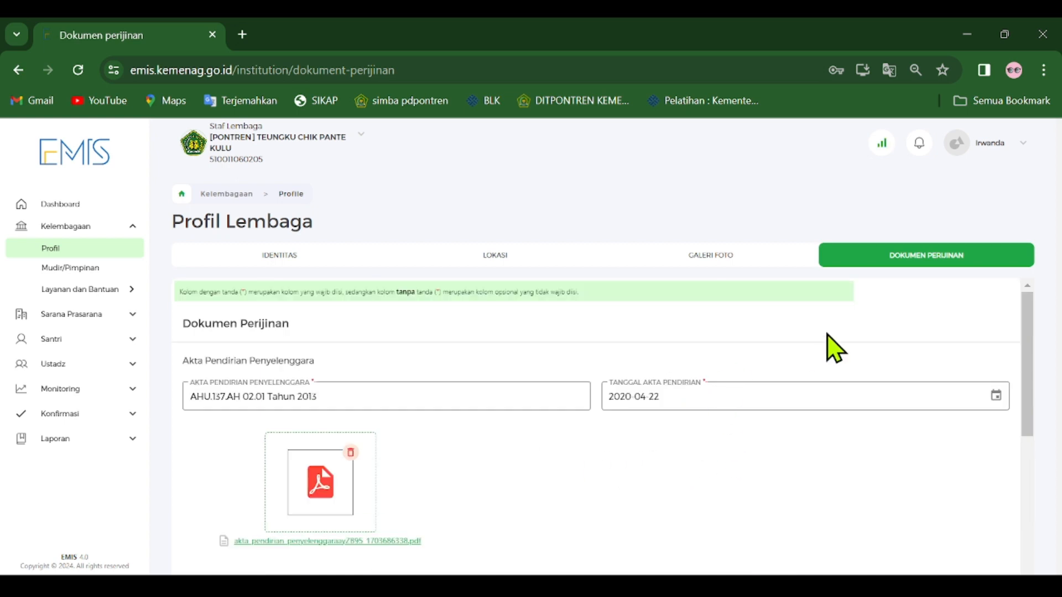
Open the Mudir/Pimpinan page under Kelembagaan to check the leader's data.
{"action": "left_click", "coordinate": [131, 415]}
{"action": "left_click", "coordinate": [121, 414]}
{"action": "left_click", "coordinate": [49, 270]}
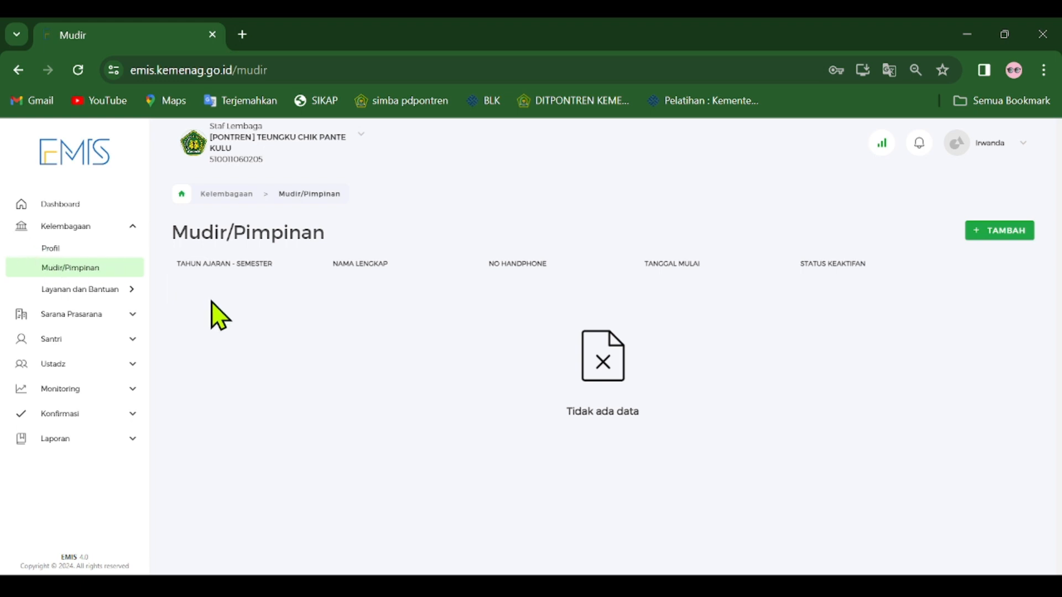
View the aid options under Layanan dan Bantuan in Kelembagaan, Bantuan BOS and Bantuan PIP.
{"action": "left_click", "coordinate": [132, 287]}
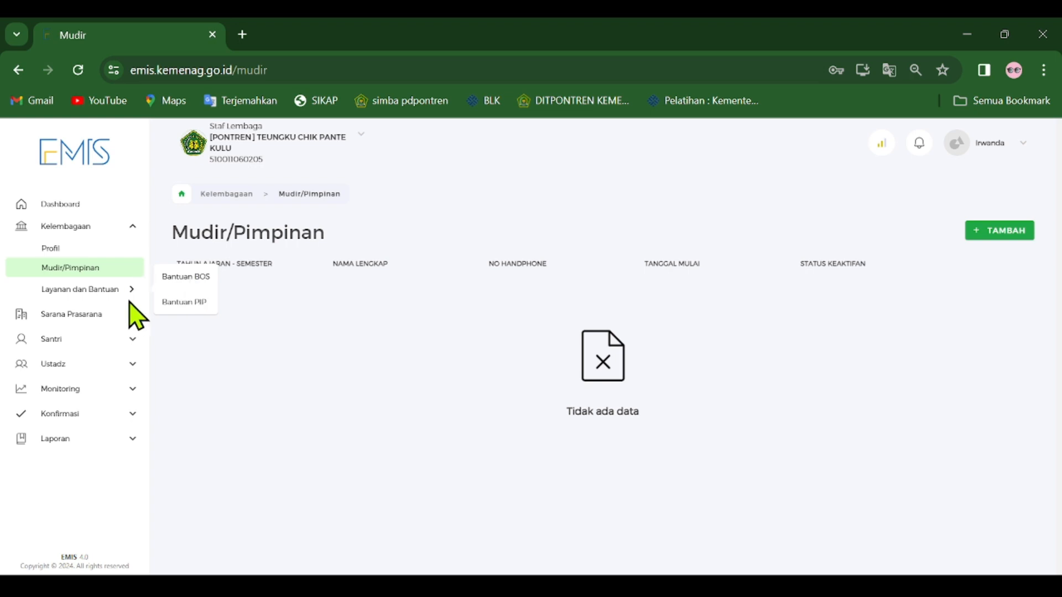
{"action": "left_click", "coordinate": [132, 415]}
{"action": "left_click", "coordinate": [117, 418]}
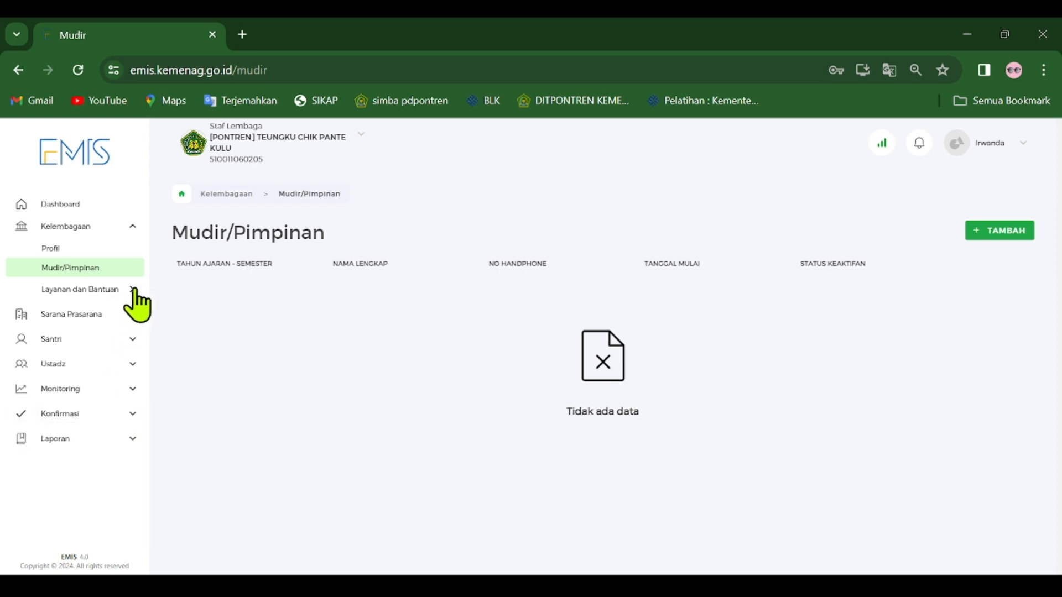
{"action": "mouse_move", "coordinate": [136, 292]}
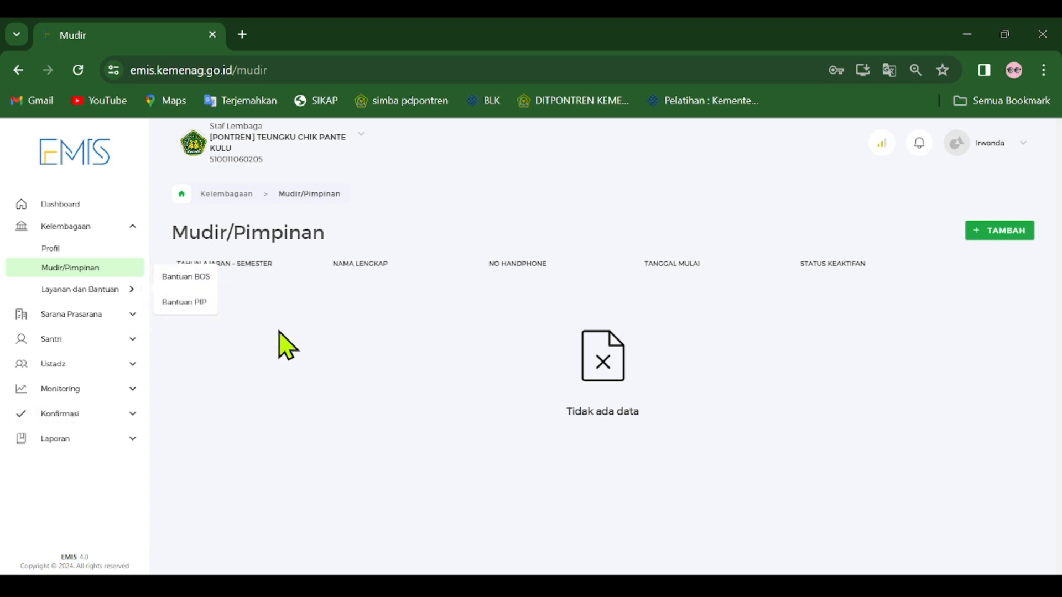
{"action": "left_click", "coordinate": [287, 314]}
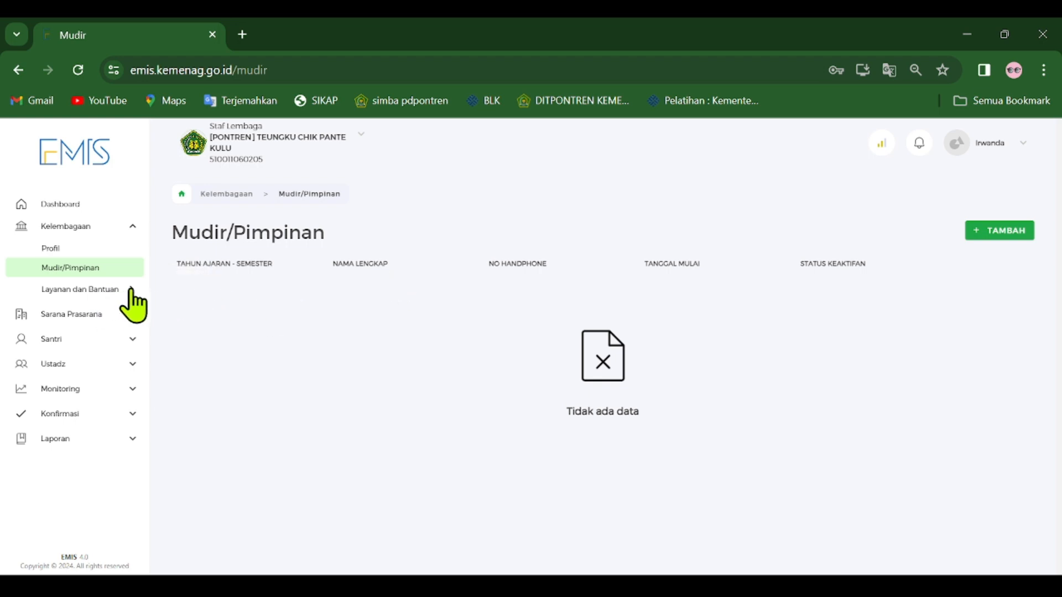
{"action": "mouse_move", "coordinate": [131, 292]}
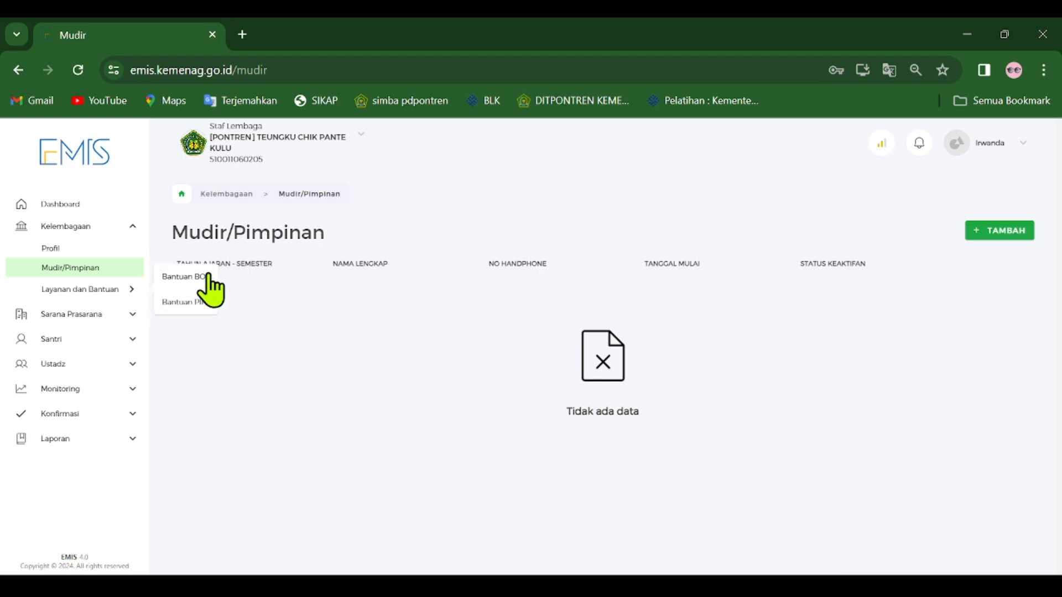
{"action": "left_click", "coordinate": [302, 326]}
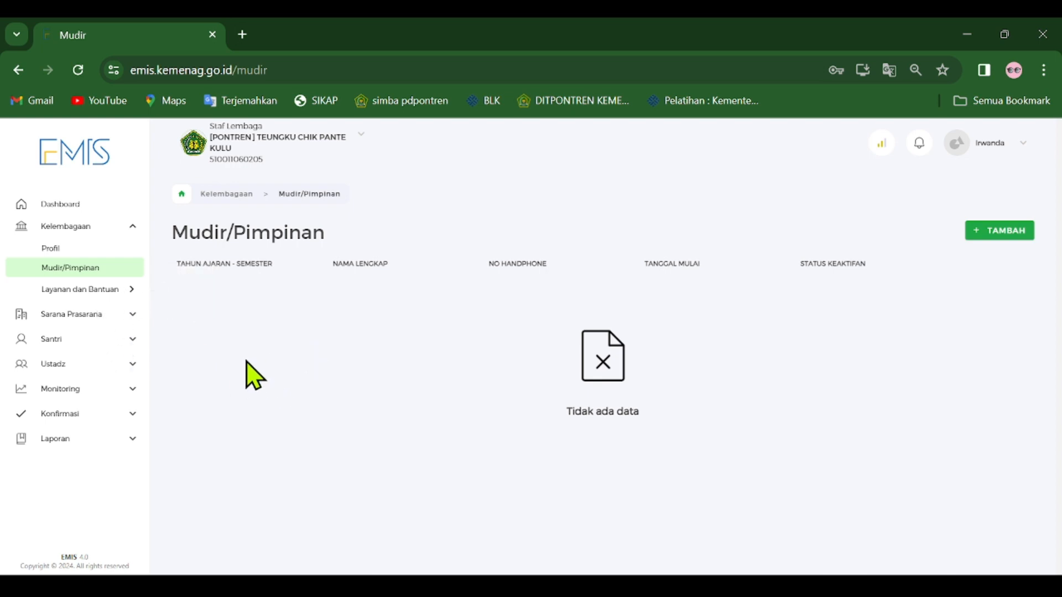
View the data categories listed under Konfirmasi.
{"action": "left_click", "coordinate": [133, 230]}
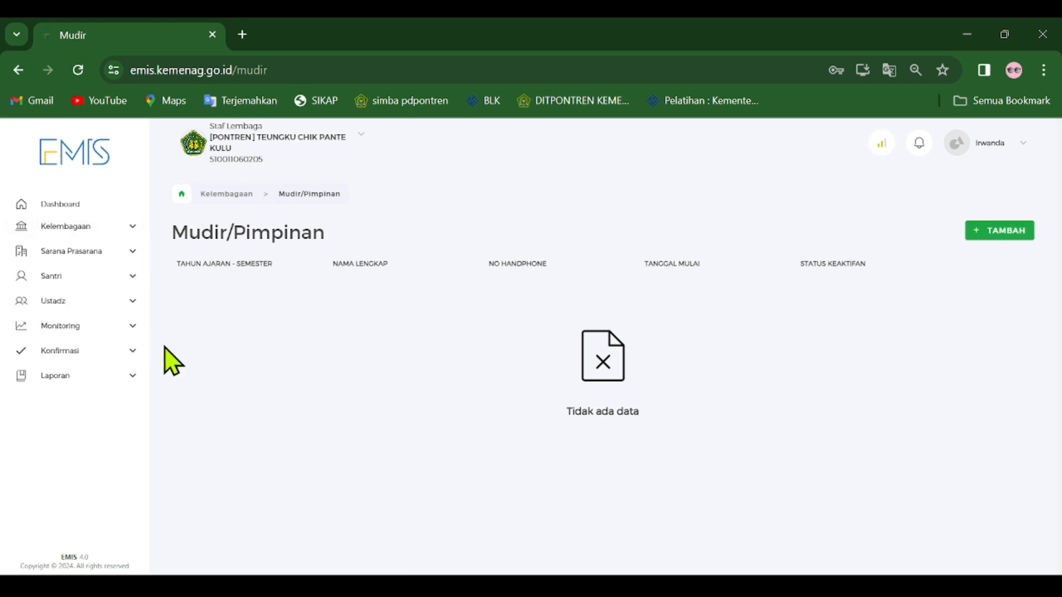
{"action": "left_click", "coordinate": [133, 353]}
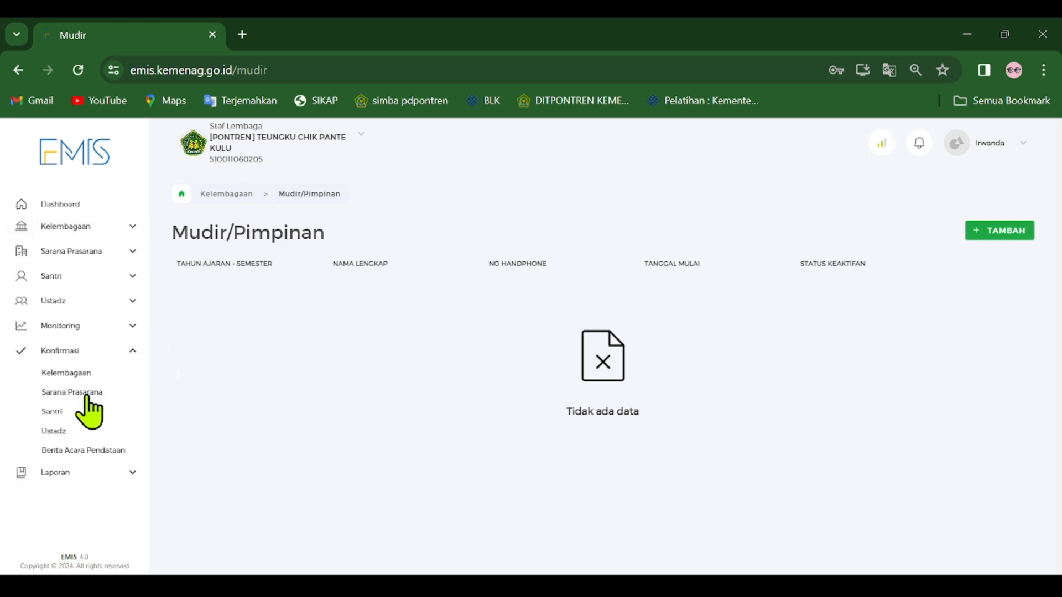
{"action": "left_click", "coordinate": [131, 355]}
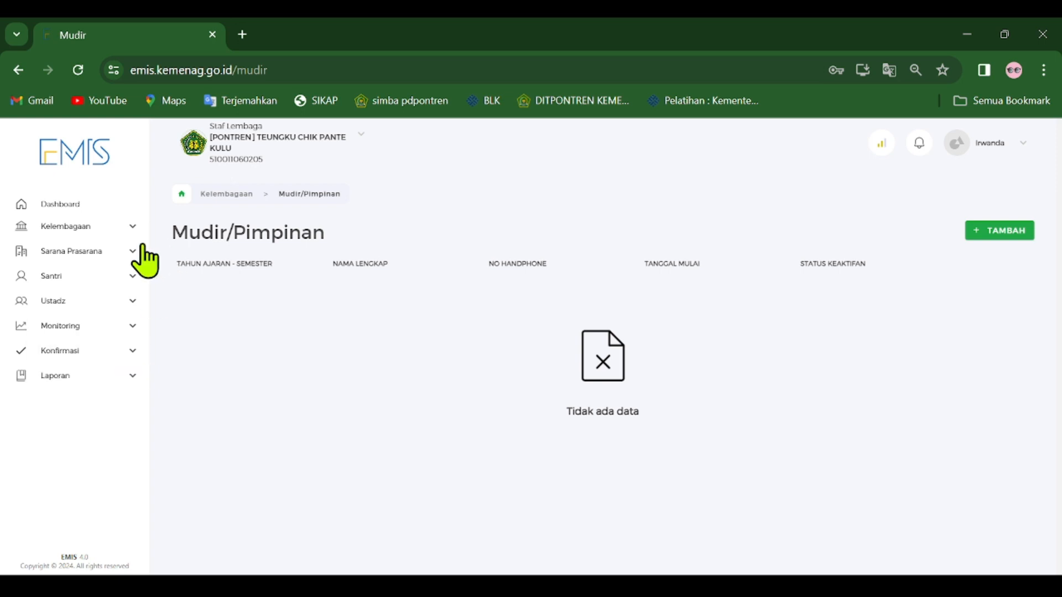
Open the Lahan list under Sarana Prasarana and review the land's area, ownership and data completeness.
{"action": "left_click", "coordinate": [133, 252]}
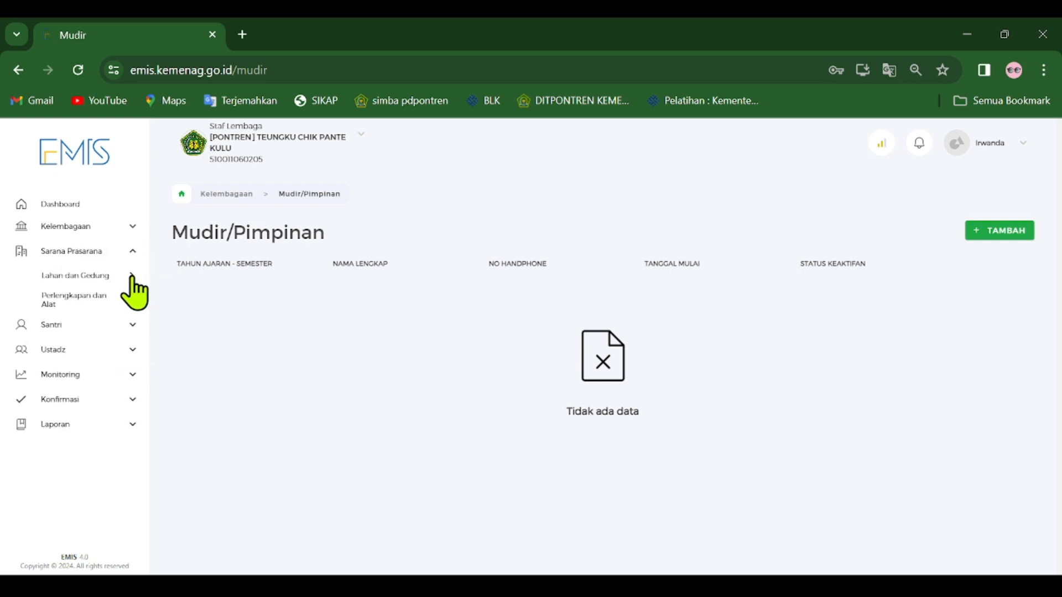
{"action": "left_click", "coordinate": [132, 277]}
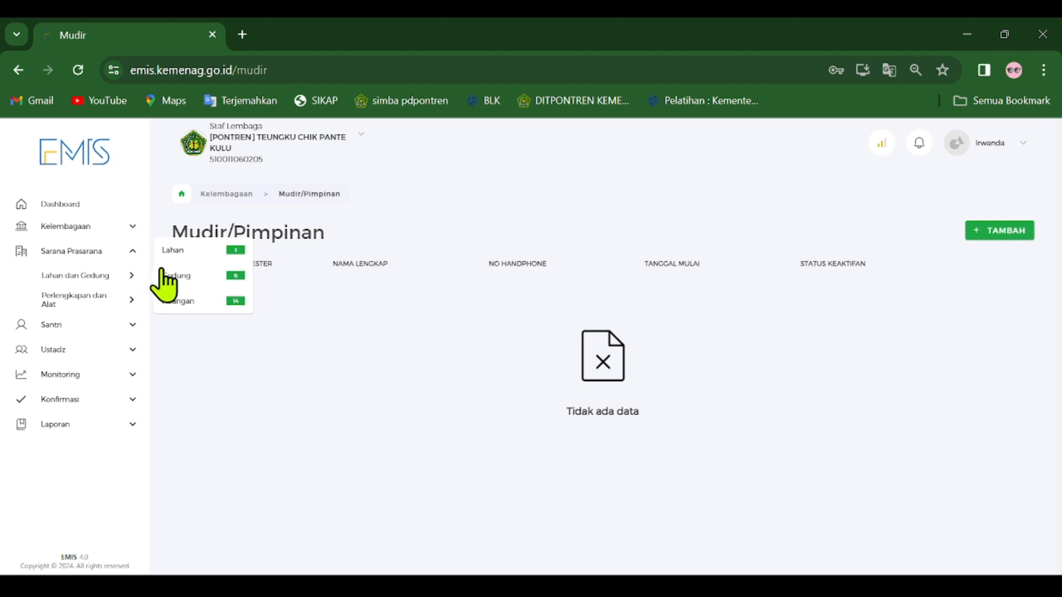
{"action": "left_click", "coordinate": [195, 253]}
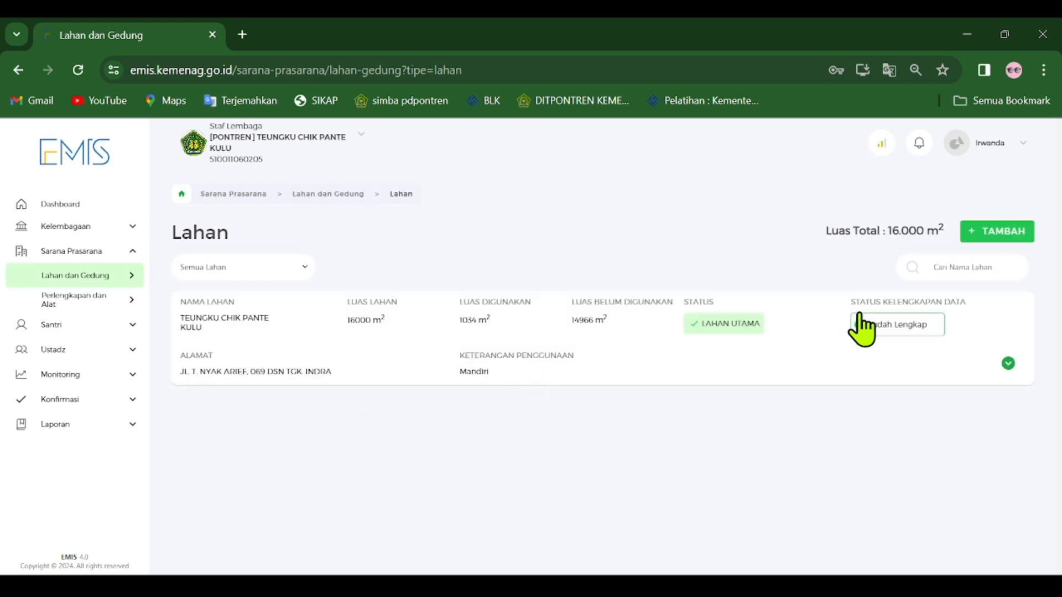
{"action": "left_click", "coordinate": [474, 379]}
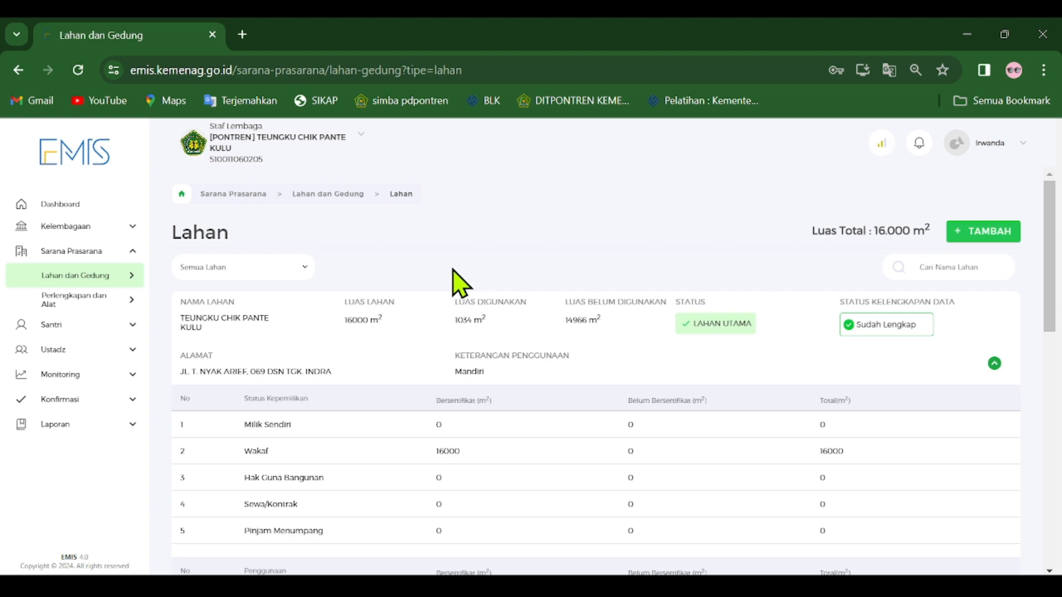
{"action": "left_click_drag", "start_coordinate": [484, 267], "coordinate": [542, 302]}
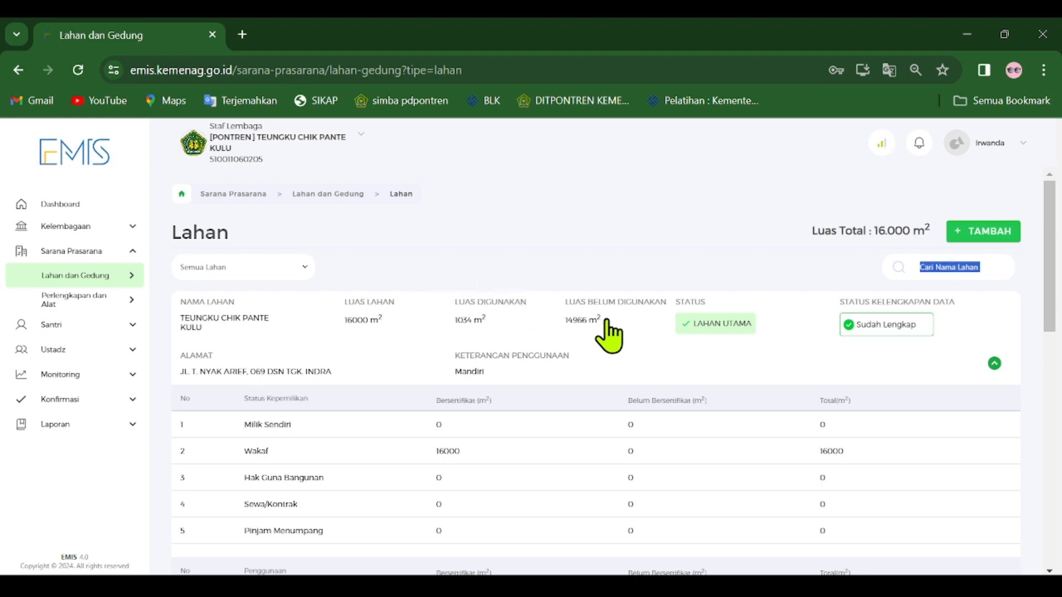
{"action": "left_click", "coordinate": [409, 280]}
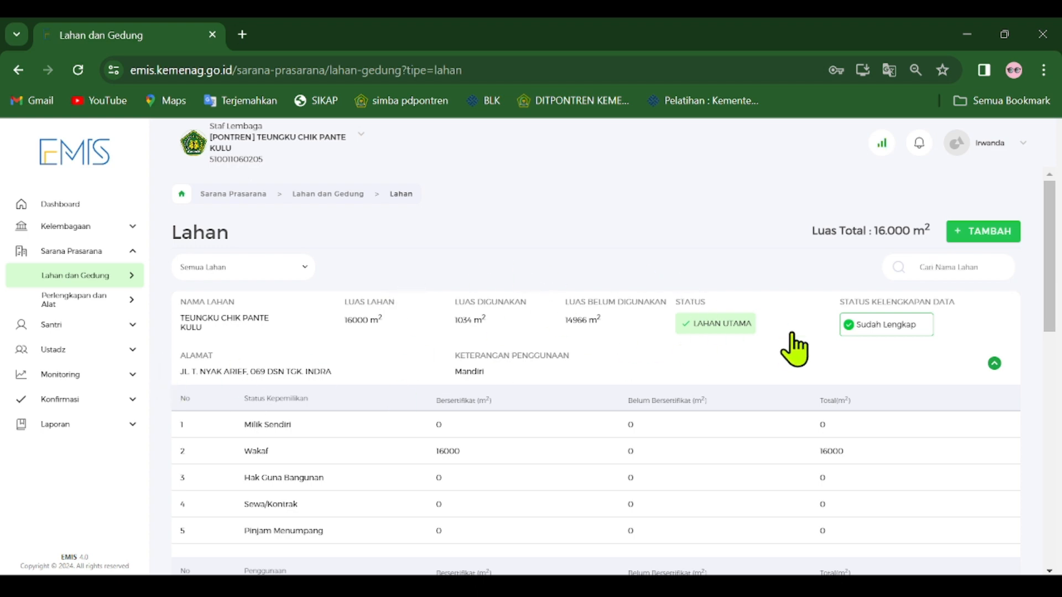
Open the Tambah Lahan form, review its fields down to Jarak ke Lokasi Tertentu, and return without saving.
{"action": "left_click", "coordinate": [984, 232]}
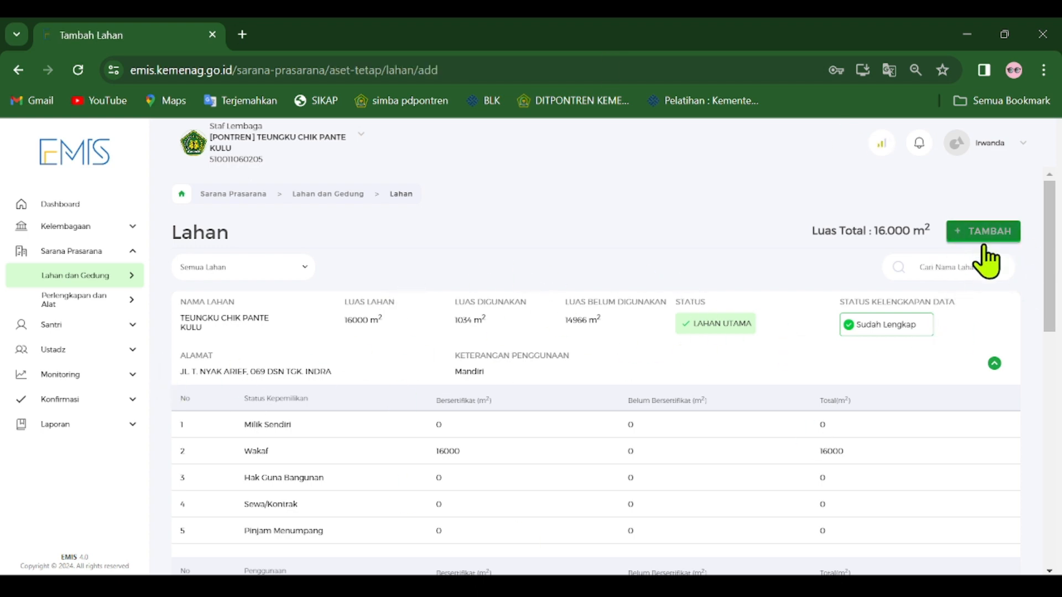
{"action": "left_click", "coordinate": [983, 233]}
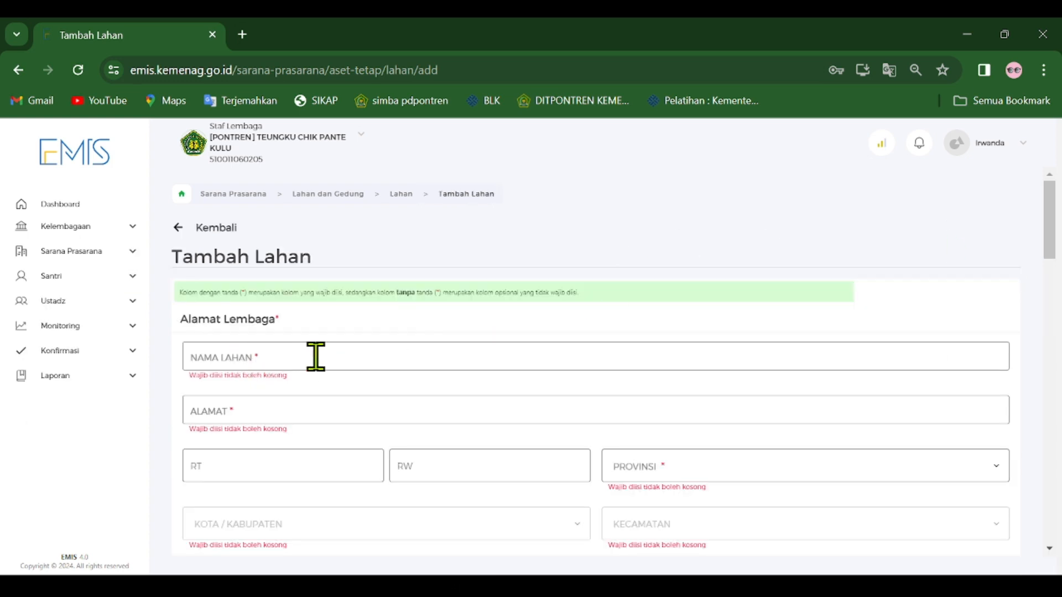
{"action": "scroll", "coordinate": [685, 443], "scroll_direction": "down", "scroll_amount": 15}
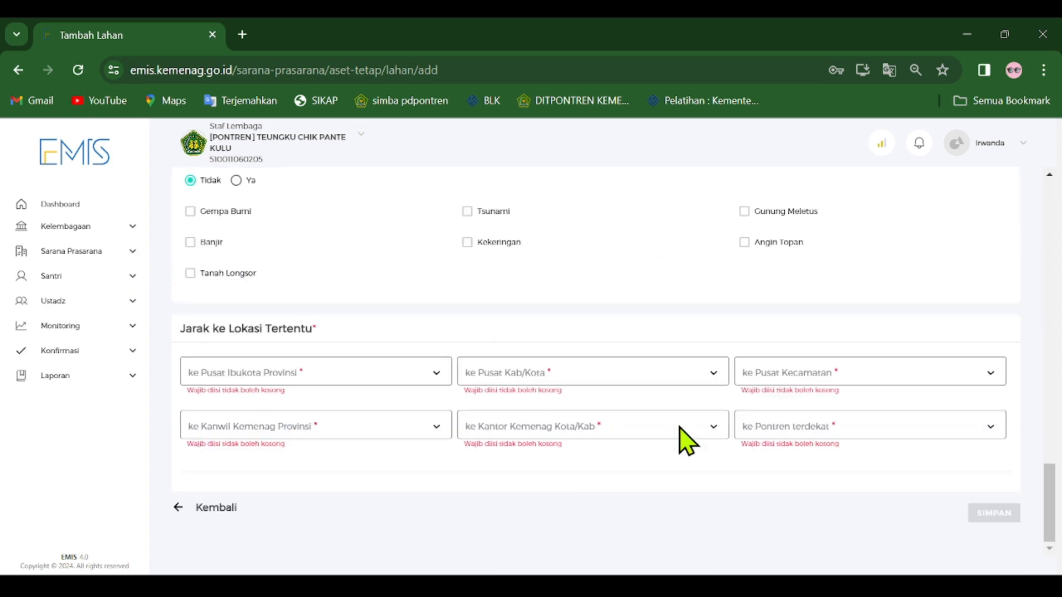
{"action": "scroll", "coordinate": [667, 486], "scroll_direction": "up", "scroll_amount": 15}
{"action": "left_click", "coordinate": [211, 228]}
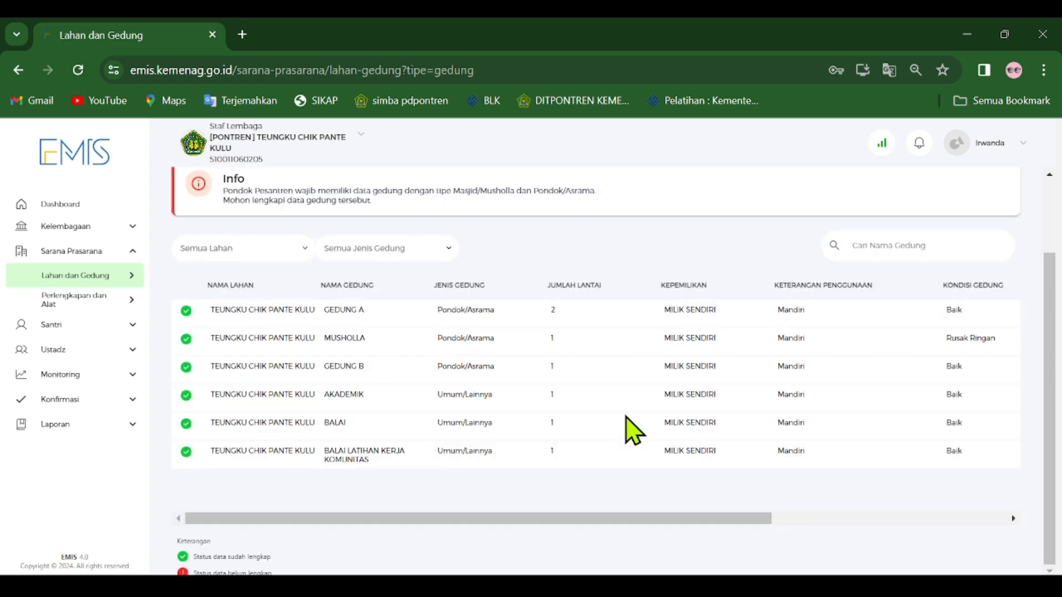
Review the GEDUNG A entry in the Gedung list, including its type, ownership and condition.
{"action": "scroll", "coordinate": [627, 419], "scroll_direction": "up", "scroll_amount": 2}
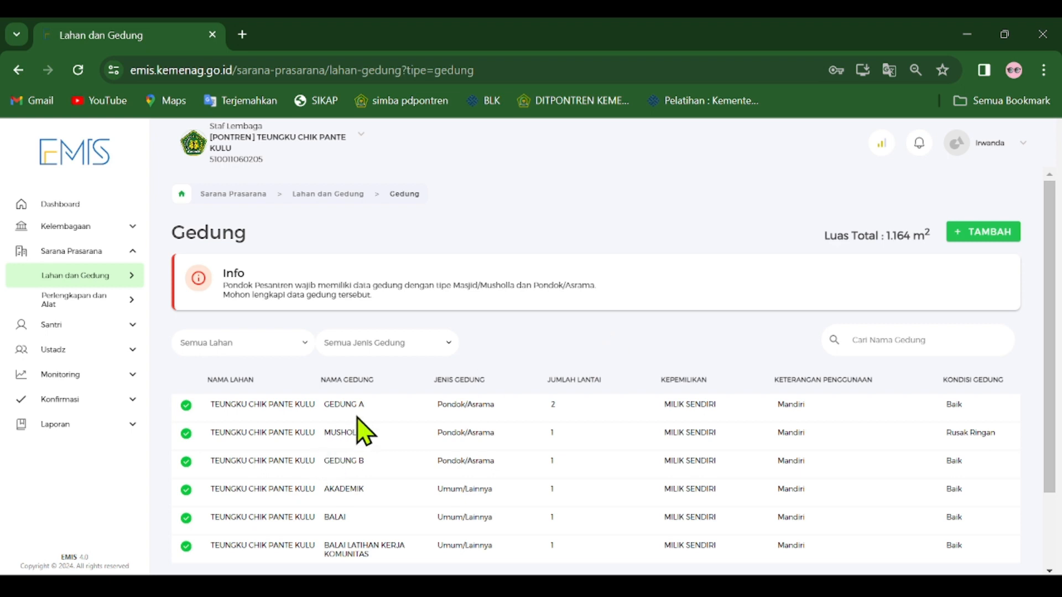
{"action": "left_click_drag", "start_coordinate": [365, 407], "coordinate": [312, 414]}
{"action": "left_click", "coordinate": [421, 413]}
{"action": "left_click_drag", "start_coordinate": [636, 408], "coordinate": [206, 417]}
{"action": "left_click", "coordinate": [996, 415]}
{"action": "scroll", "coordinate": [654, 414], "scroll_direction": "down", "scroll_amount": 2}
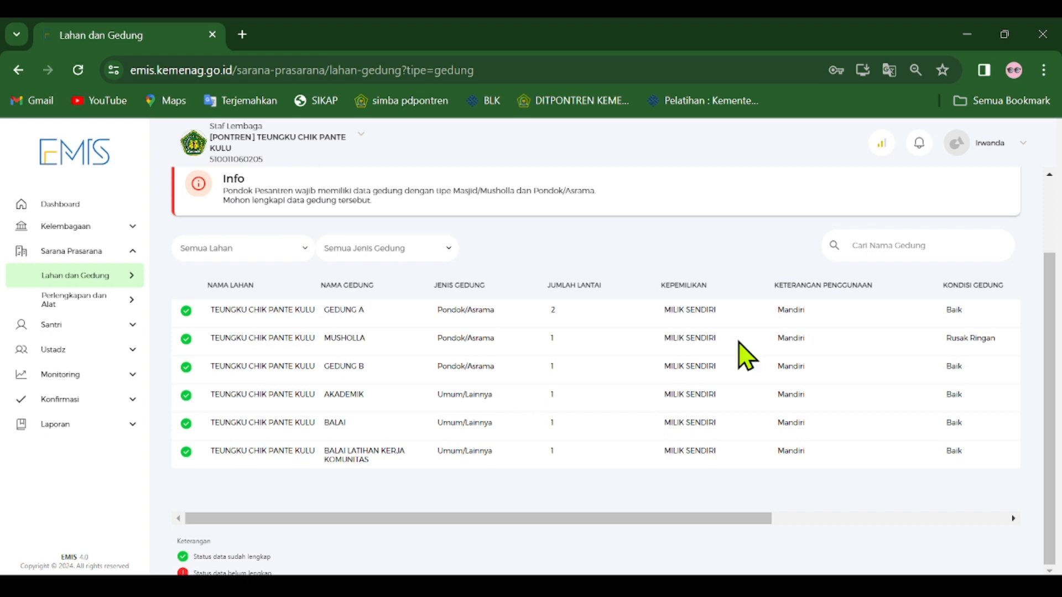
Examine the names and data status of the other buildings in the Gedung list, such as MUSHOLLA, AKADEMIK and GEDUNG B.
{"action": "left_click_drag", "start_coordinate": [981, 457], "coordinate": [986, 481]}
{"action": "left_click", "coordinate": [434, 470]}
{"action": "left_click_drag", "start_coordinate": [414, 347], "coordinate": [372, 347]}
{"action": "left_click_drag", "start_coordinate": [367, 409], "coordinate": [300, 419]}
{"action": "left_click", "coordinate": [380, 405]}
{"action": "left_click", "coordinate": [353, 396]}
{"action": "left_click", "coordinate": [359, 421]}
{"action": "left_click", "coordinate": [395, 429]}
{"action": "left_click_drag", "start_coordinate": [364, 366], "coordinate": [322, 370]}
{"action": "left_click", "coordinate": [402, 371]}
{"action": "left_click_drag", "start_coordinate": [372, 310], "coordinate": [324, 310]}
{"action": "left_click", "coordinate": [421, 385]}
Open the Ruangan list under Lahan dan Gedung and review the rooms' types, conditions and data status.
{"action": "mouse_move", "coordinate": [135, 281]}
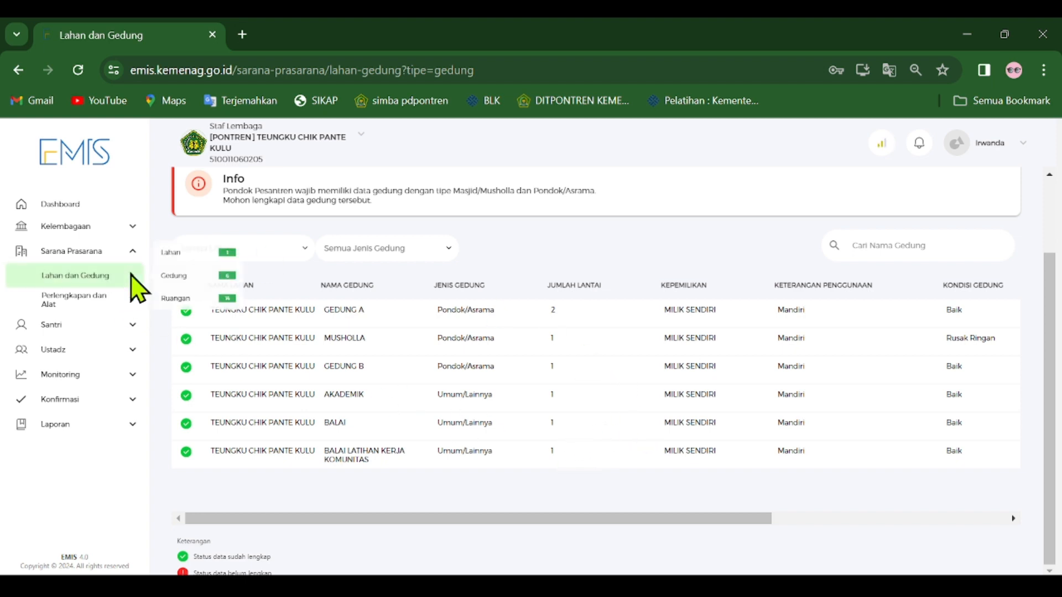
{"action": "left_click", "coordinate": [188, 303]}
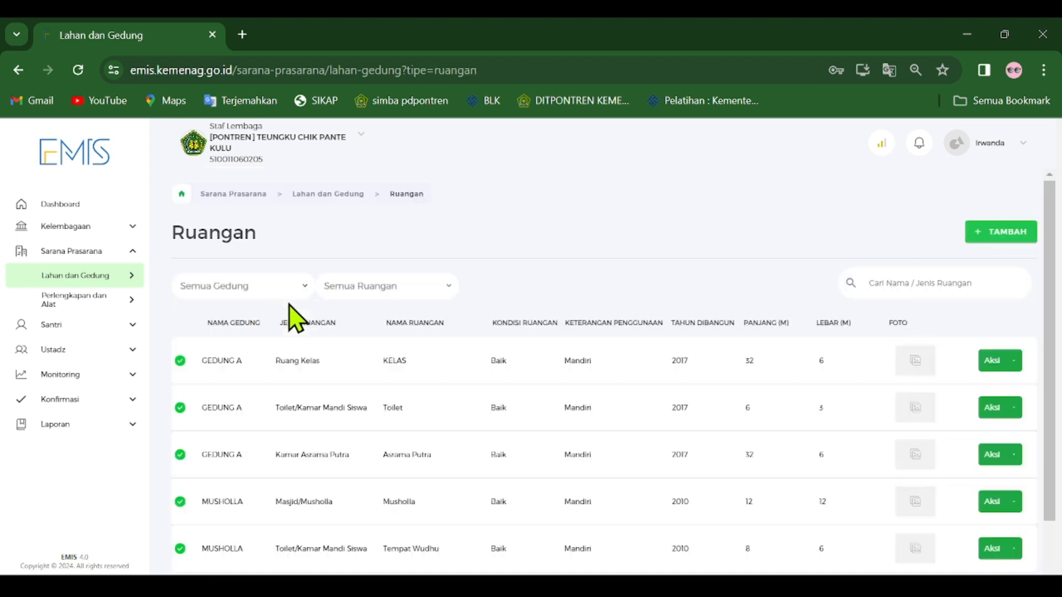
{"action": "scroll", "coordinate": [553, 254], "scroll_direction": "down", "scroll_amount": 2}
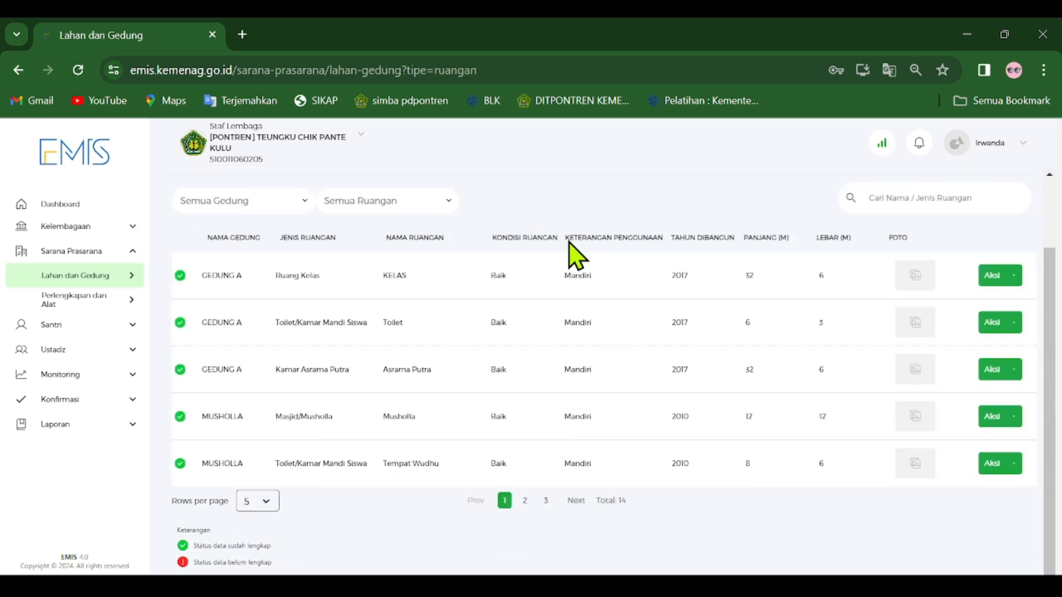
{"action": "scroll", "coordinate": [569, 327], "scroll_direction": "up", "scroll_amount": 2}
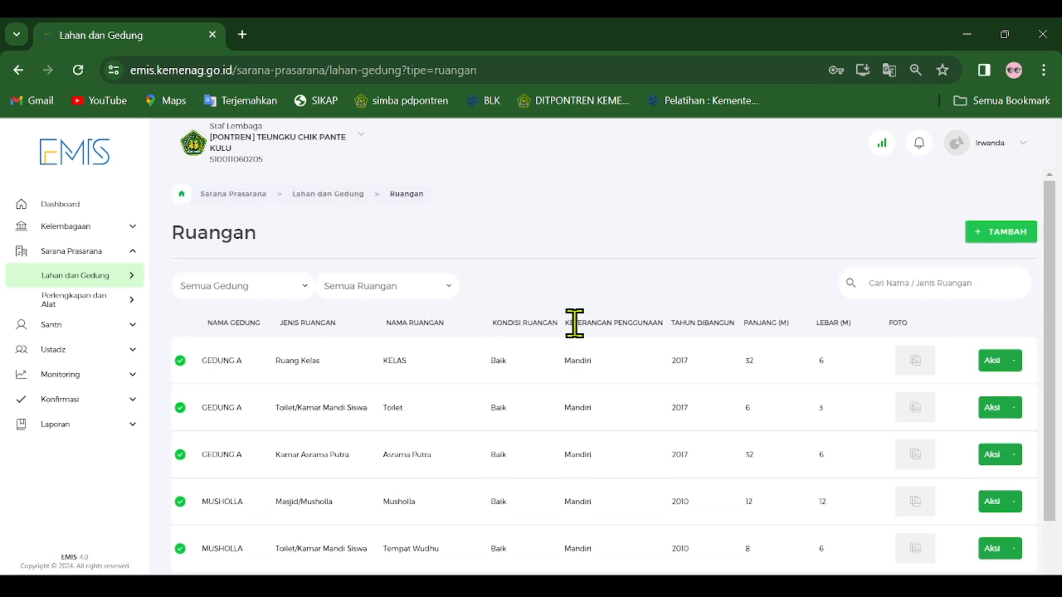
{"action": "scroll", "coordinate": [577, 324], "scroll_direction": "down", "scroll_amount": 2}
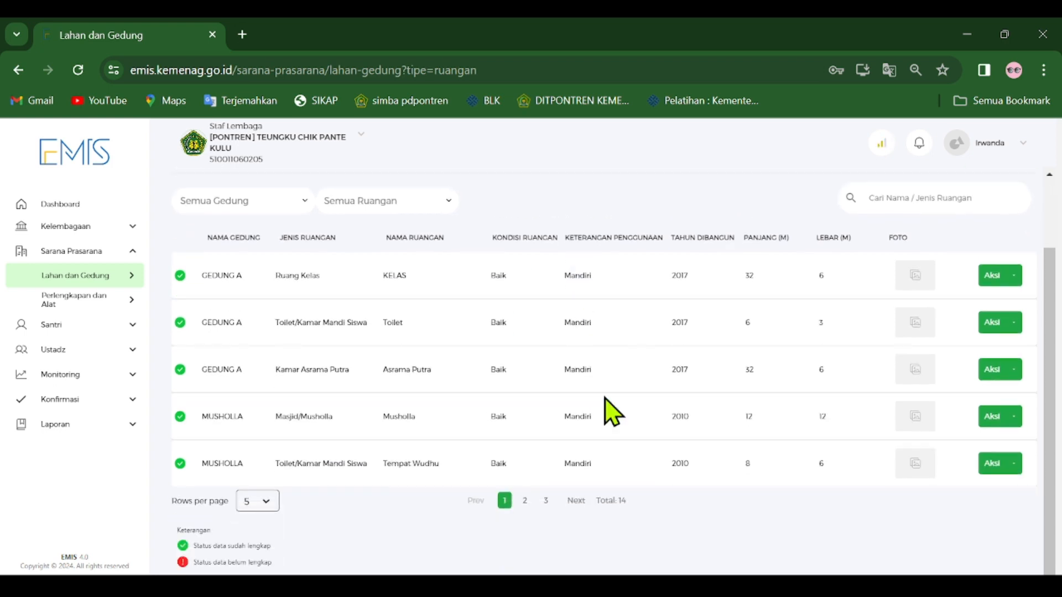
{"action": "scroll", "coordinate": [636, 393], "scroll_direction": "up", "scroll_amount": 2}
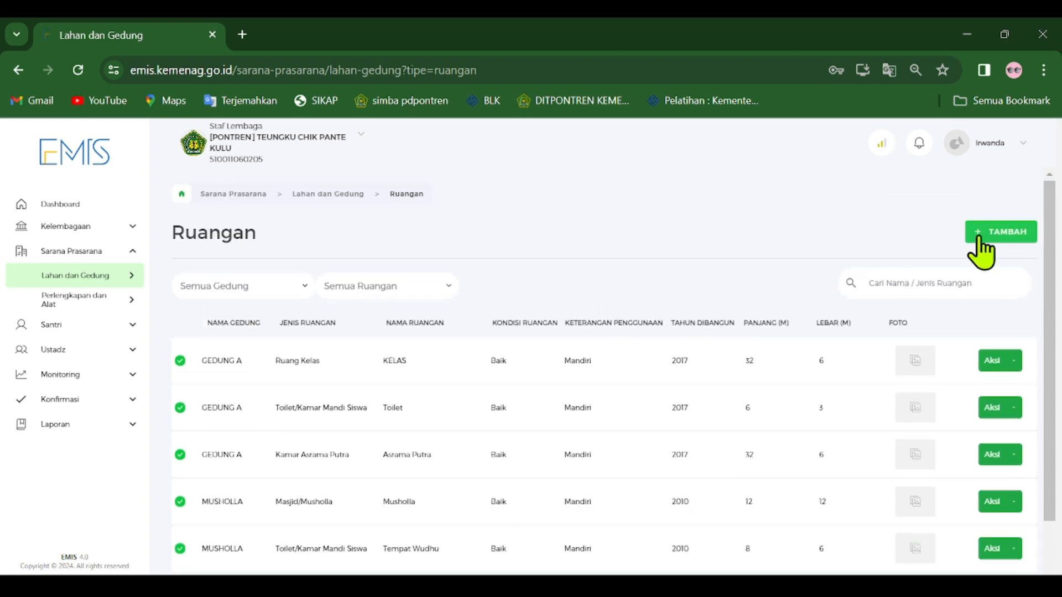
{"action": "scroll", "coordinate": [1053, 279], "scroll_direction": "down", "scroll_amount": 1}
{"action": "mouse_move", "coordinate": [1053, 262]}
{"action": "left_mouse_down"}
{"action": "mouse_move", "coordinate": [1059, 335]}
{"action": "mouse_move", "coordinate": [1060, 258]}
{"action": "mouse_move", "coordinate": [1060, 280]}
{"action": "left_mouse_up"}
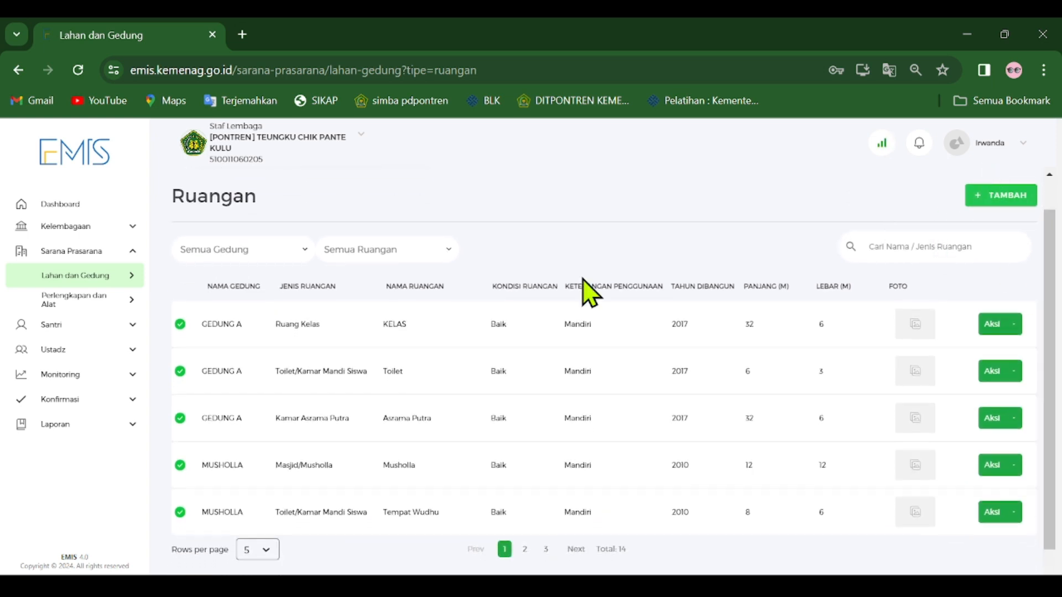
Start a new room entry in GEDUNG A with Ruang Perpustakaan as its Jenis Ruangan.
{"action": "left_click", "coordinate": [1007, 200]}
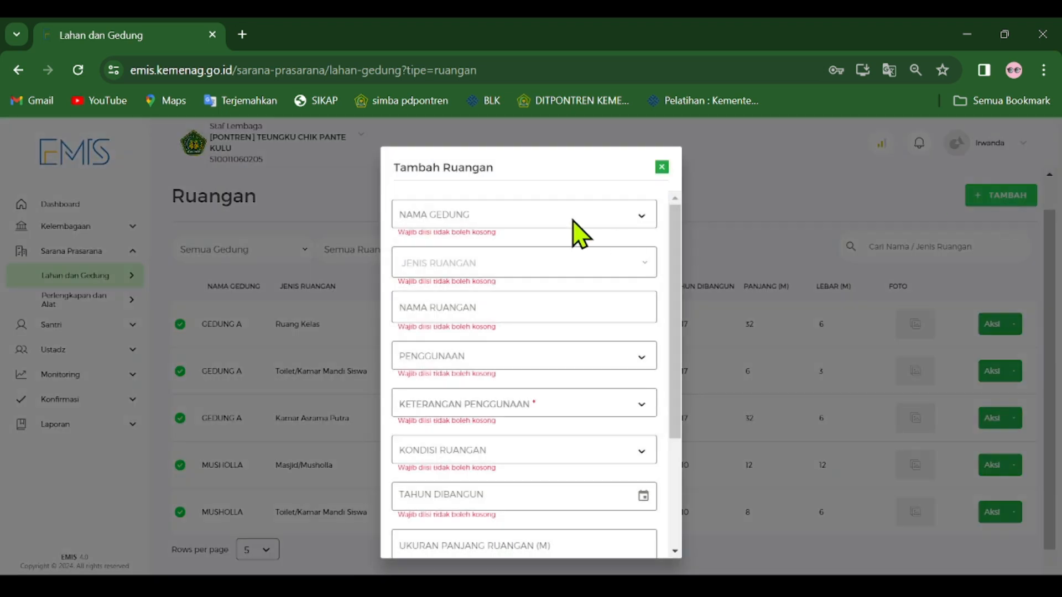
{"action": "left_click", "coordinate": [572, 221]}
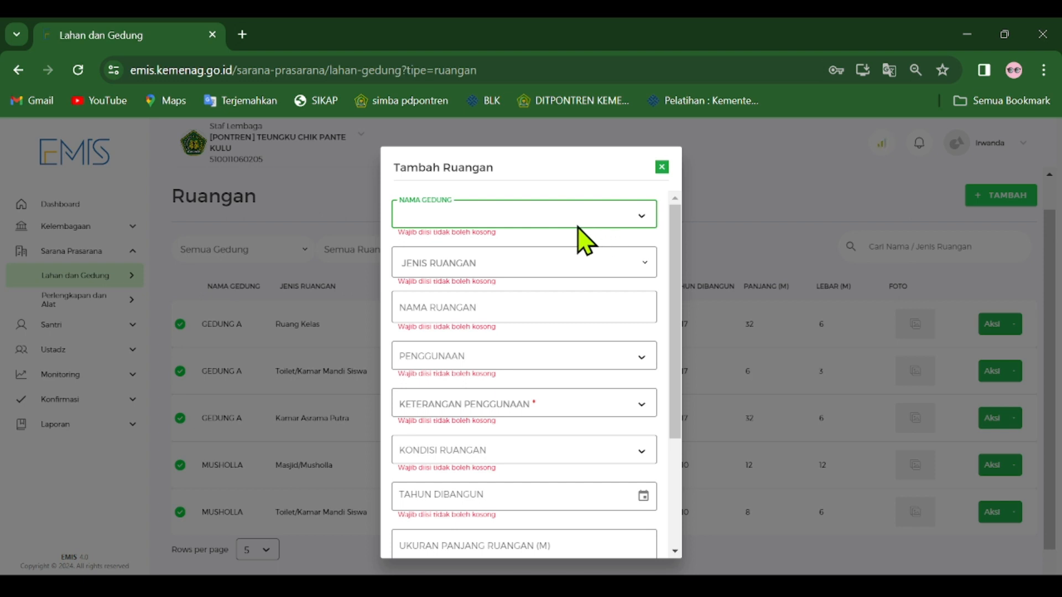
{"action": "left_click", "coordinate": [547, 240]}
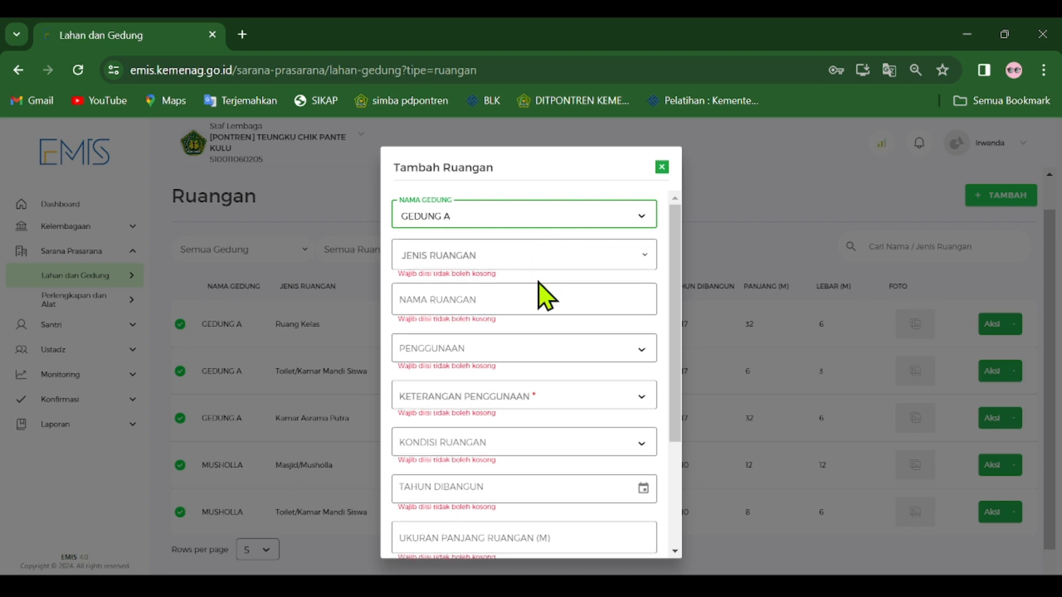
{"action": "left_click", "coordinate": [541, 265]}
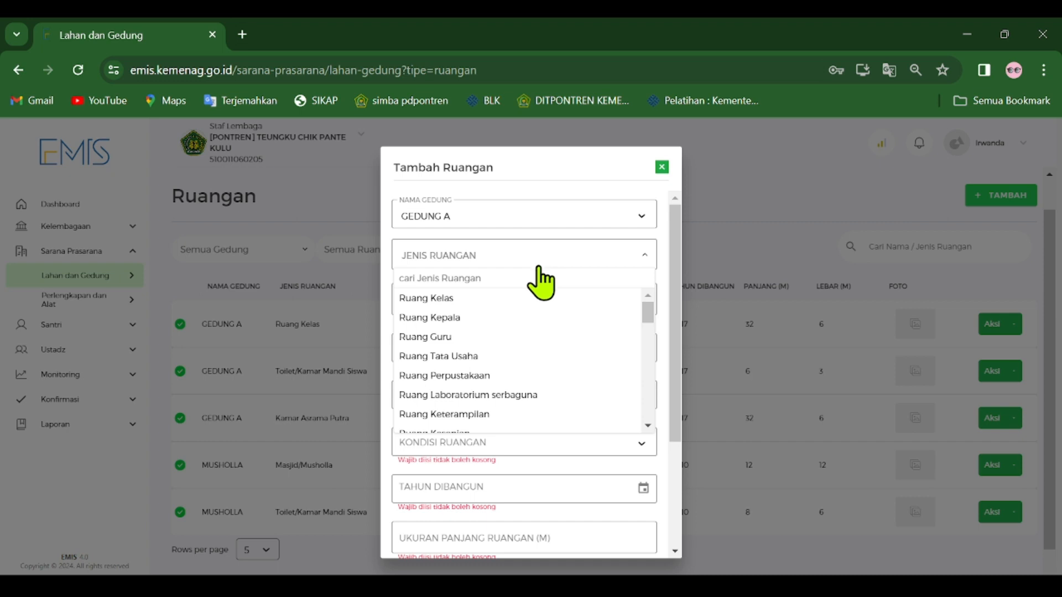
{"action": "left_click", "coordinate": [475, 376]}
{"action": "scroll", "coordinate": [531, 379], "scroll_direction": "down", "scroll_amount": 3}
{"action": "scroll", "coordinate": [545, 382], "scroll_direction": "up", "scroll_amount": 3}
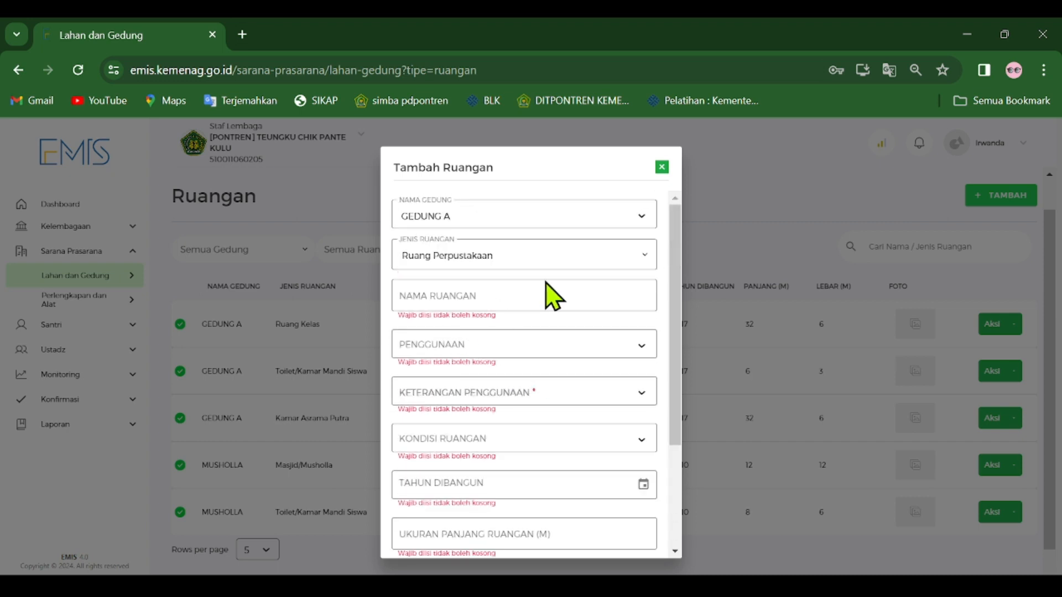
Name the new room Perpustakaan and set its Penggunaan to Tidak digunakan sebagai ruang kelas.
{"action": "left_click", "coordinate": [464, 299]}
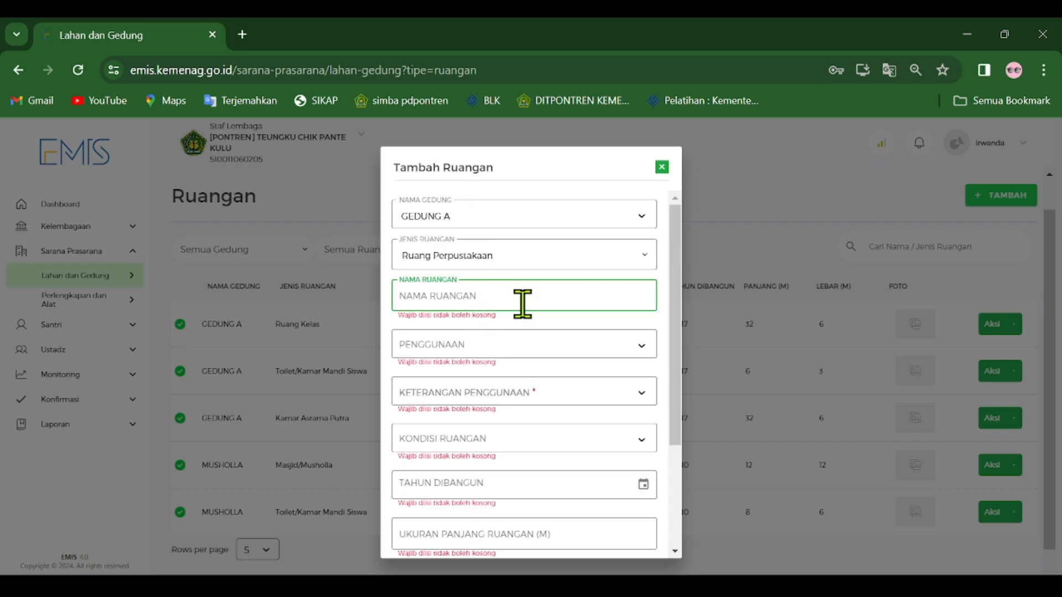
{"action": "type", "text": "Perp"}
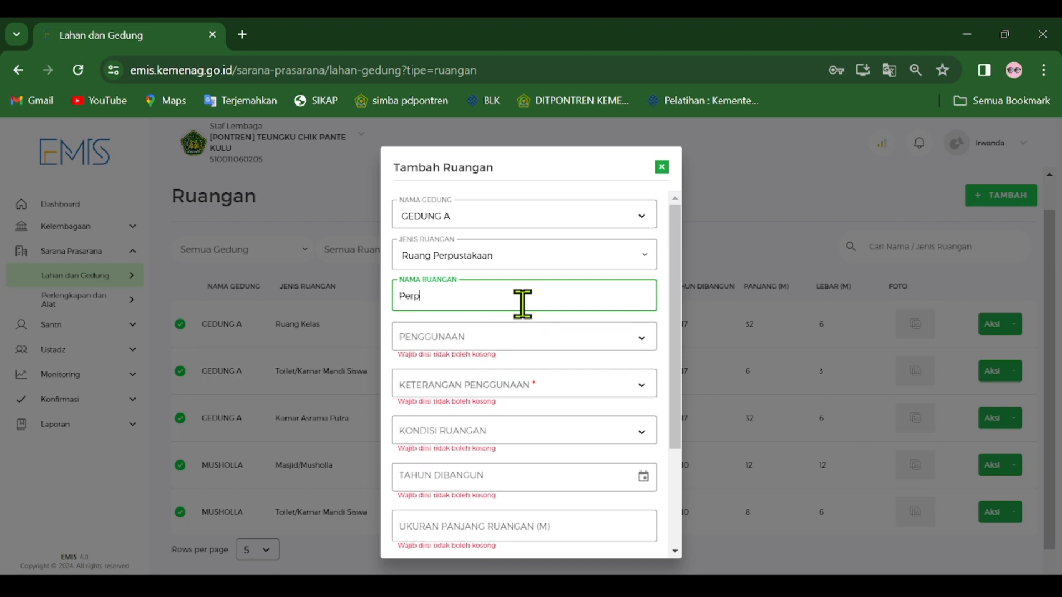
{"action": "type", "text": "ustakaan"}
{"action": "key", "text": "Tab"}
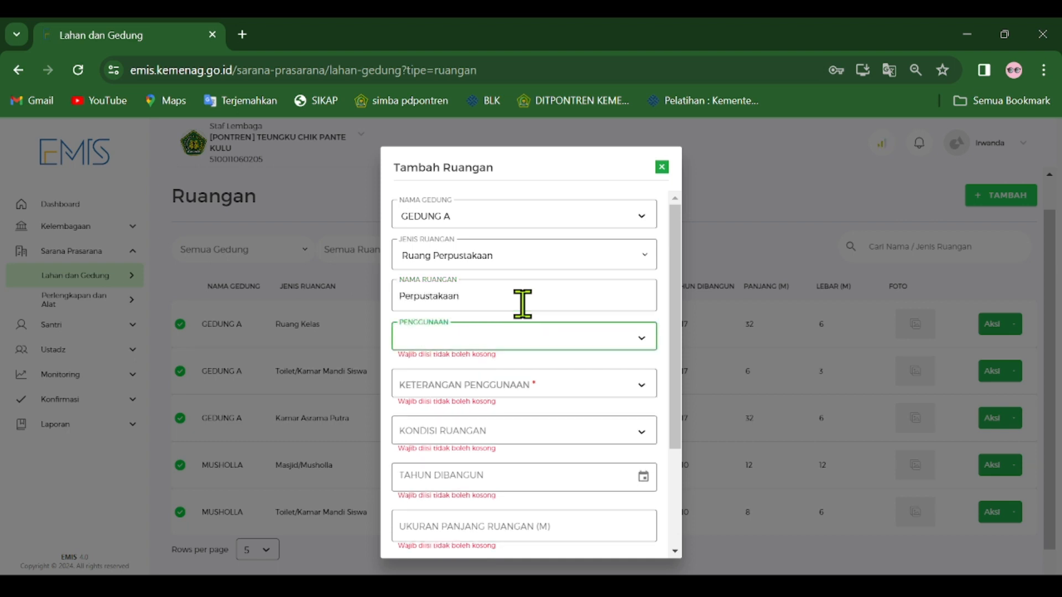
{"action": "left_click", "coordinate": [521, 386]}
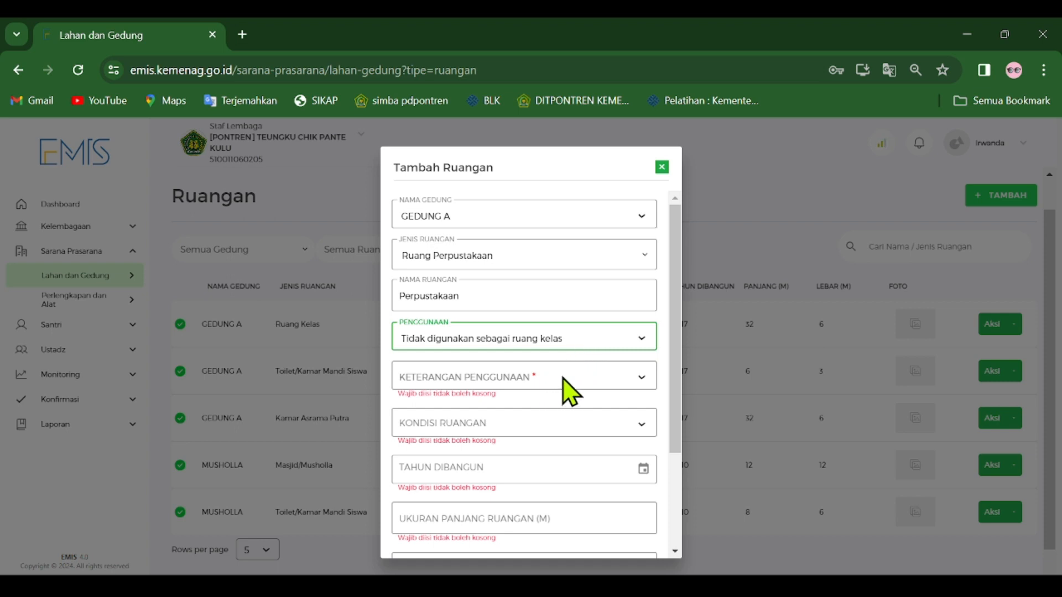
{"action": "left_click", "coordinate": [561, 424]}
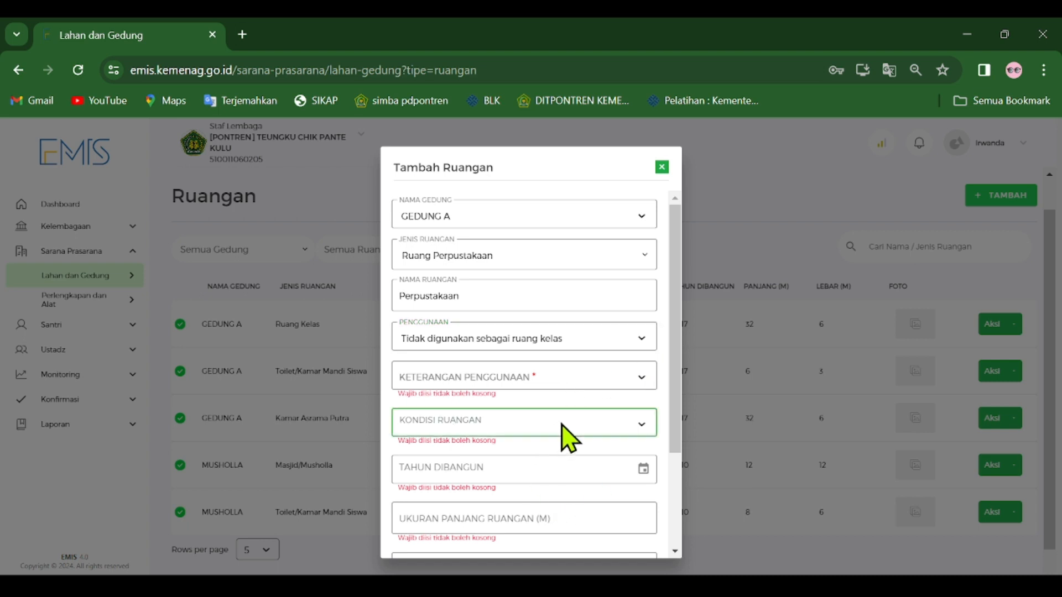
{"action": "left_click", "coordinate": [567, 345]}
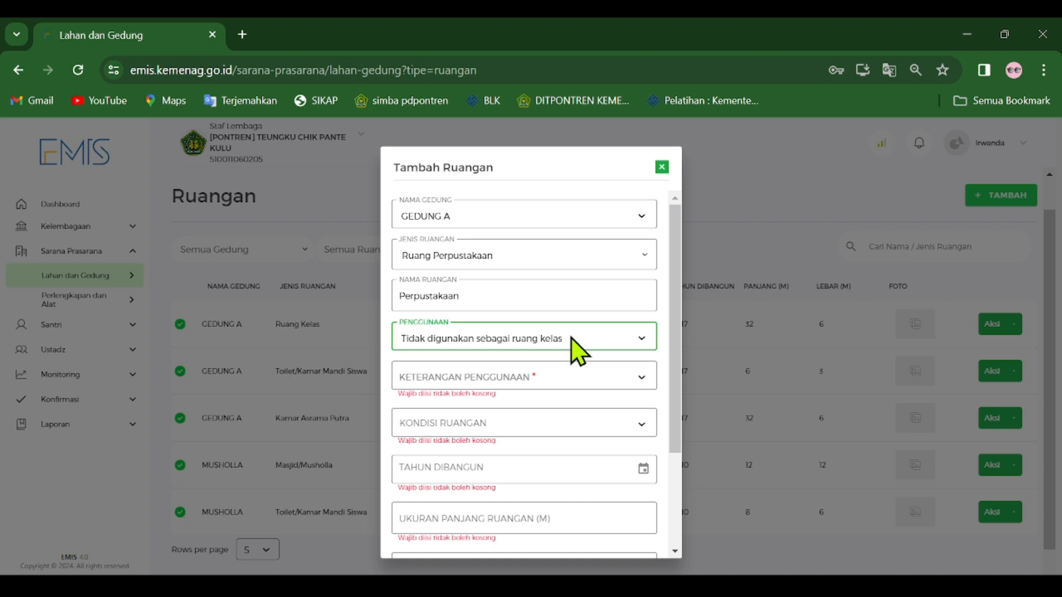
Set the library room's Keterangan Penggunaan to Mandiri and its Kondisi Ruangan to Baik.
{"action": "left_click", "coordinate": [486, 382]}
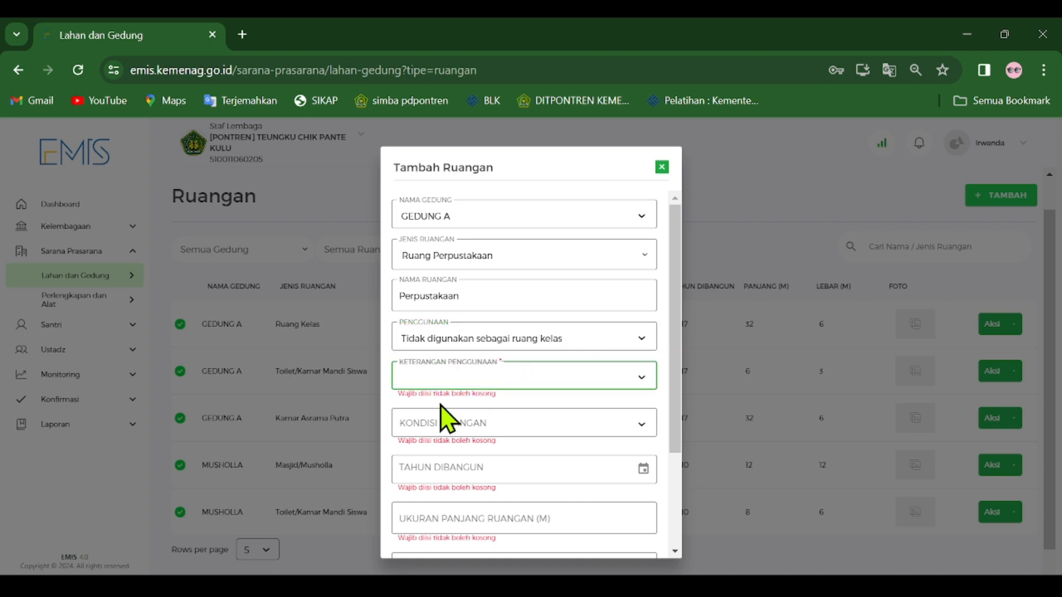
{"action": "left_click", "coordinate": [428, 413]}
{"action": "left_click", "coordinate": [481, 418]}
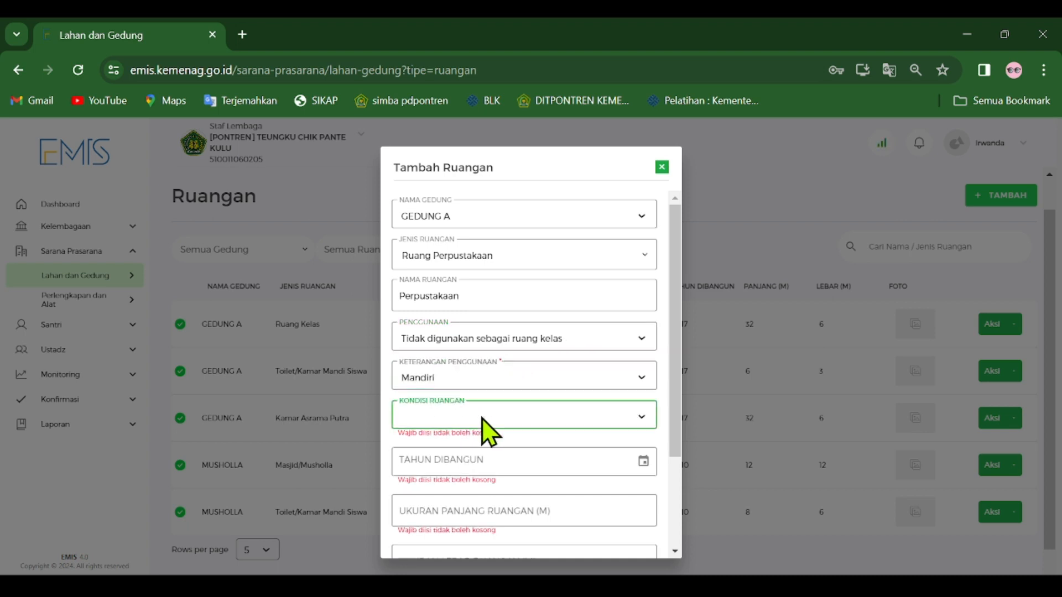
{"action": "left_click", "coordinate": [436, 441]}
Choose 2096 as the library room's Tahun Dibangun in the year picker and apply it.
{"action": "scroll", "coordinate": [548, 408], "scroll_direction": "down", "scroll_amount": 3}
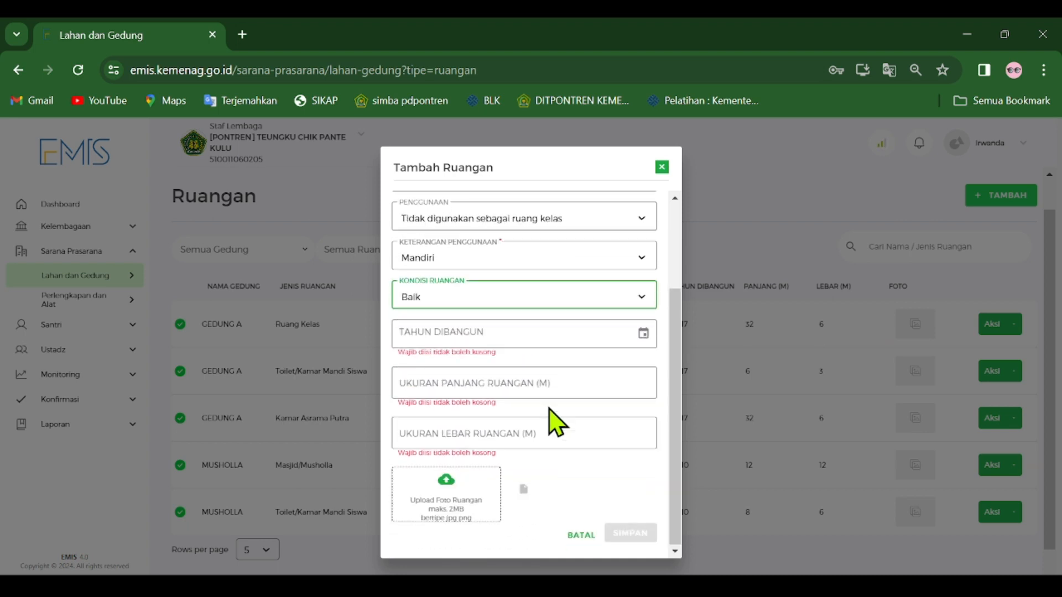
{"action": "left_click", "coordinate": [643, 333]}
{"action": "scroll", "coordinate": [562, 380], "scroll_direction": "up", "scroll_amount": 15}
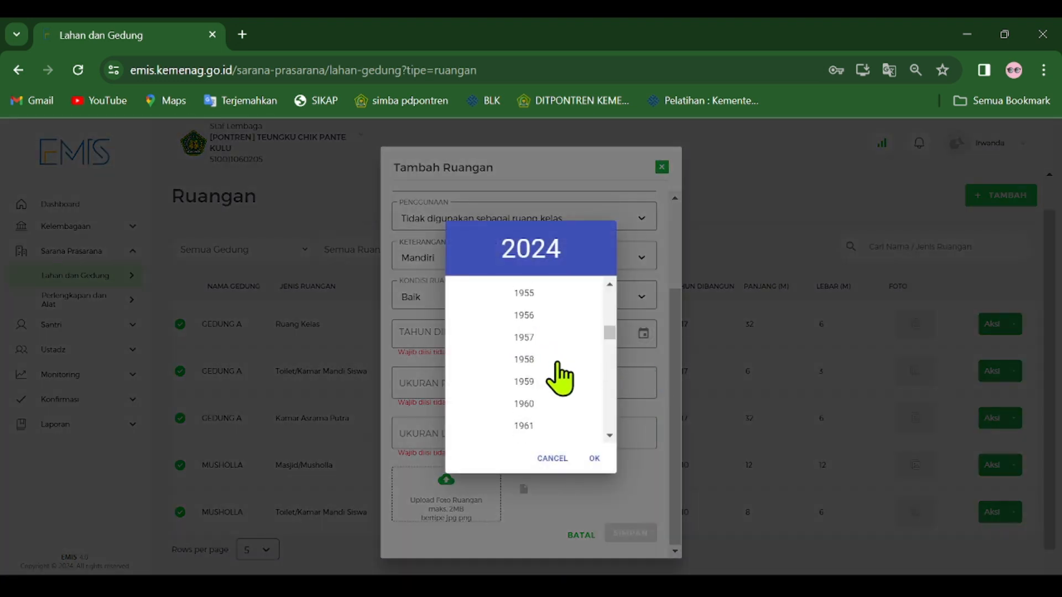
{"action": "scroll", "coordinate": [565, 403], "scroll_direction": "down", "scroll_amount": 20}
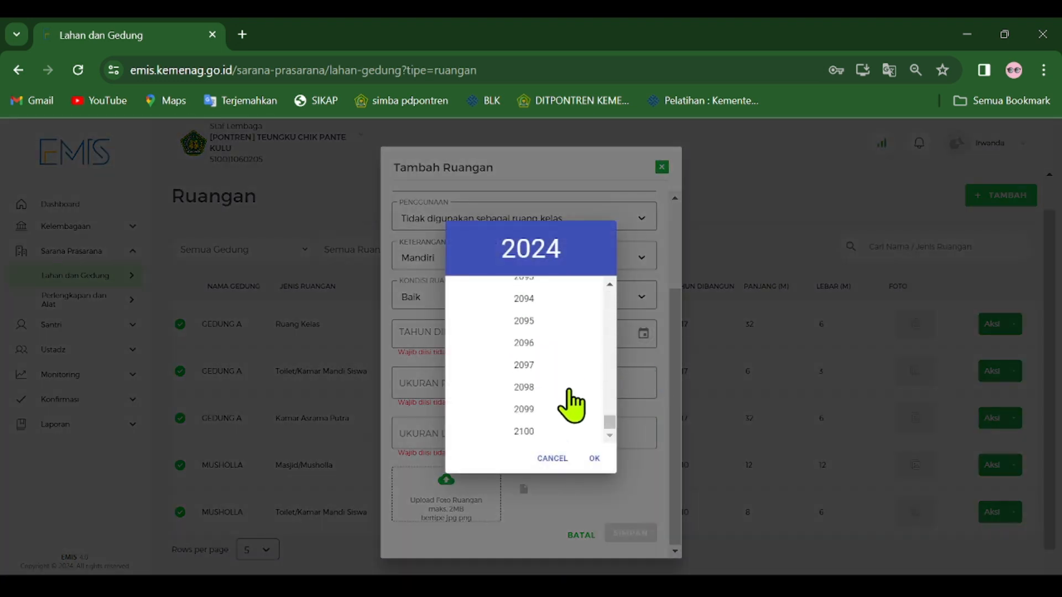
{"action": "scroll", "coordinate": [567, 391], "scroll_direction": "up", "scroll_amount": 20}
{"action": "scroll", "coordinate": [581, 381], "scroll_direction": "down", "scroll_amount": 20}
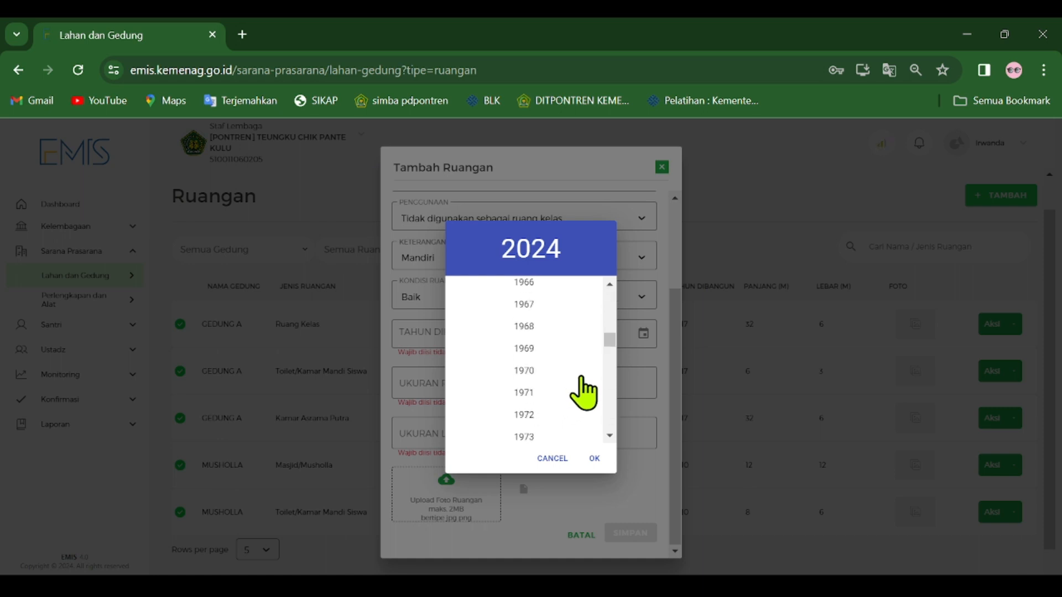
{"action": "scroll", "coordinate": [583, 398], "scroll_direction": "up", "scroll_amount": 20}
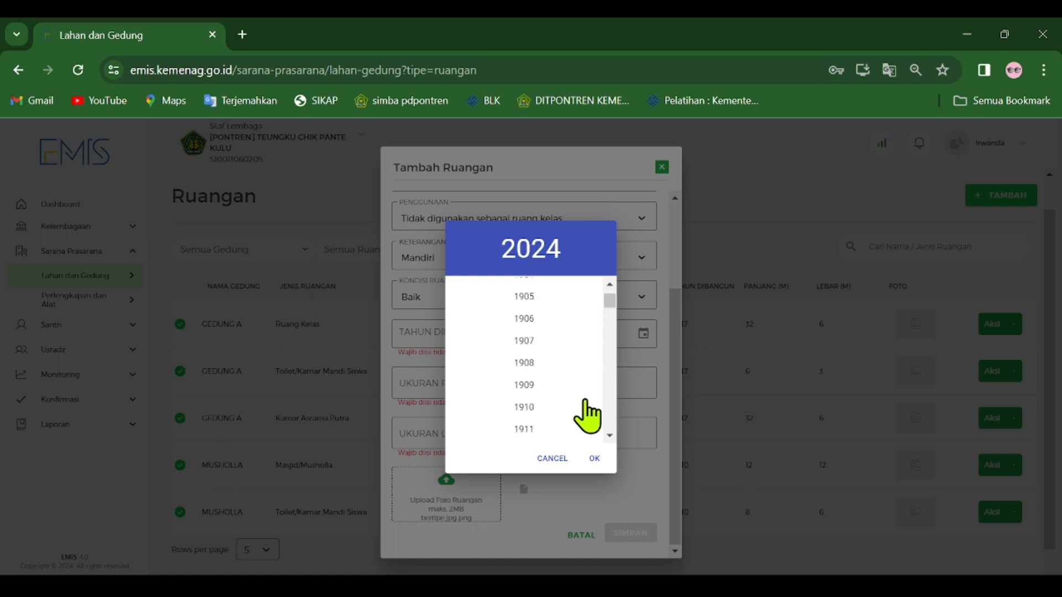
{"action": "scroll", "coordinate": [586, 376], "scroll_direction": "down", "scroll_amount": 20}
{"action": "left_click", "coordinate": [523, 365]}
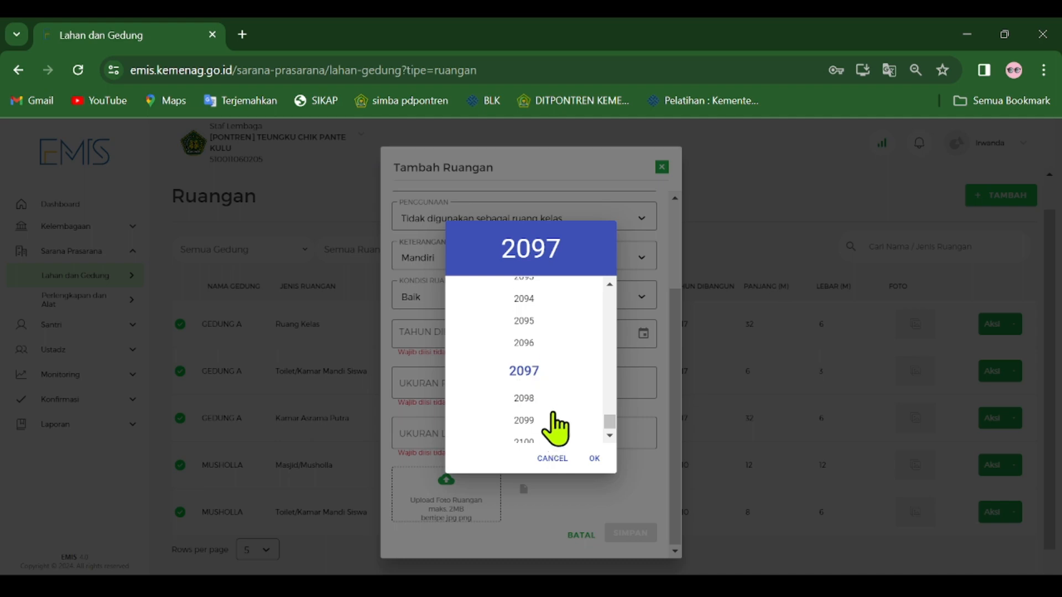
{"action": "left_click", "coordinate": [515, 426]}
{"action": "left_click", "coordinate": [523, 338]}
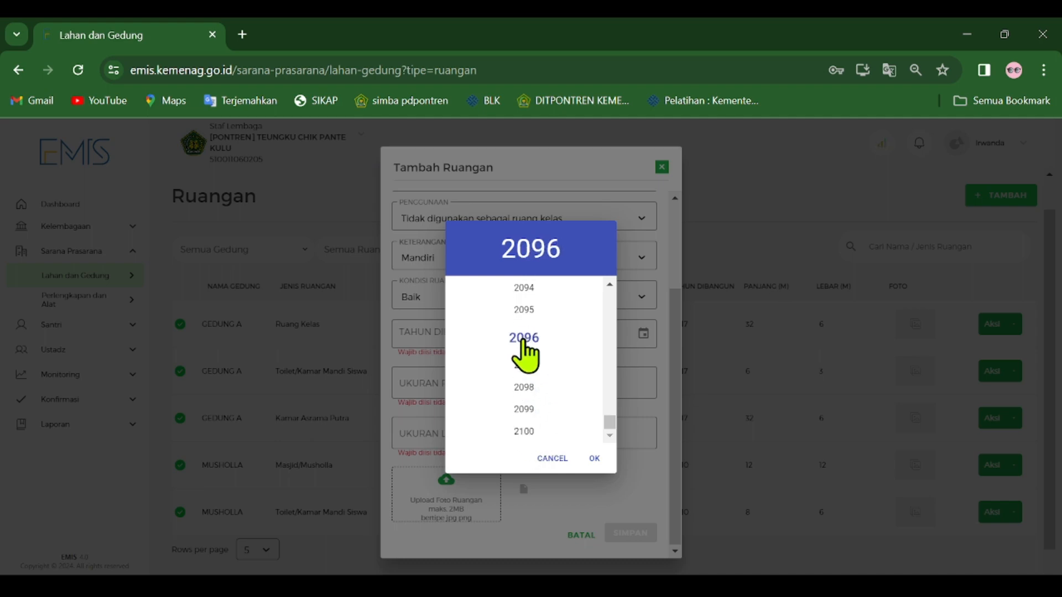
{"action": "left_click", "coordinate": [593, 459]}
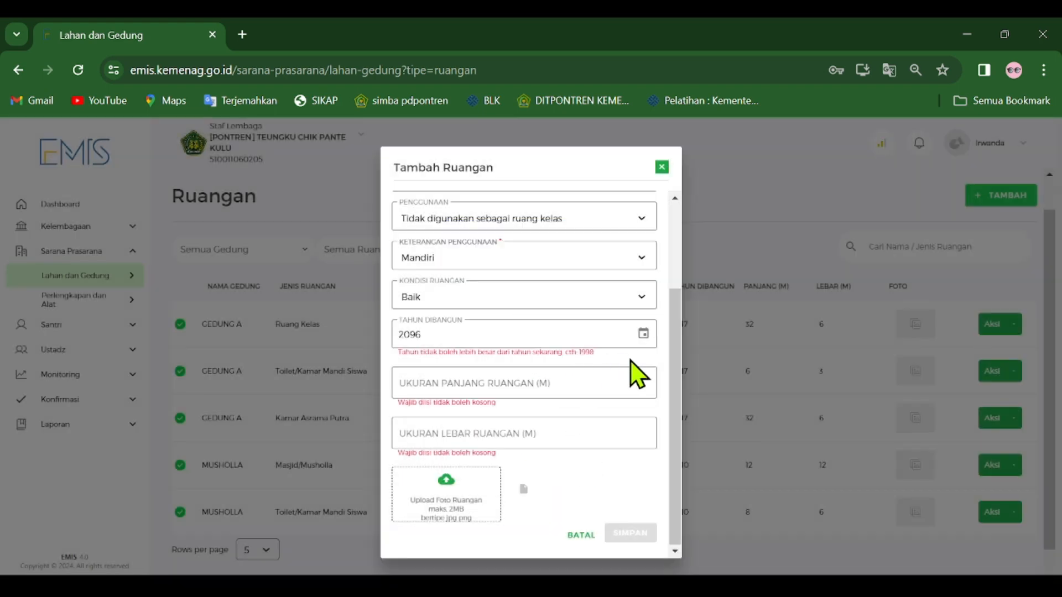
{"action": "left_click", "coordinate": [643, 333]}
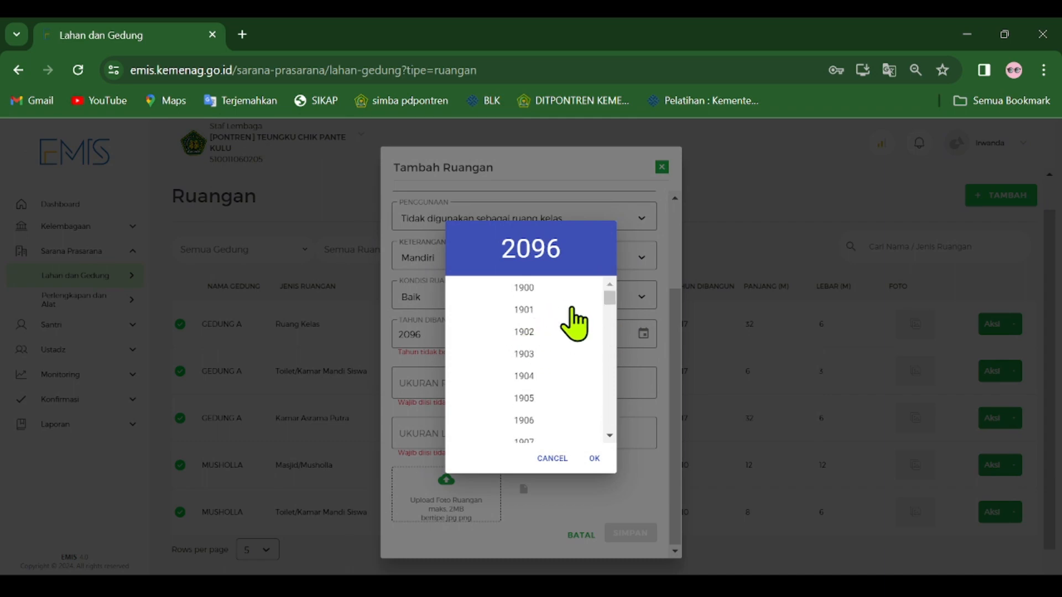
{"action": "left_click", "coordinate": [520, 427]}
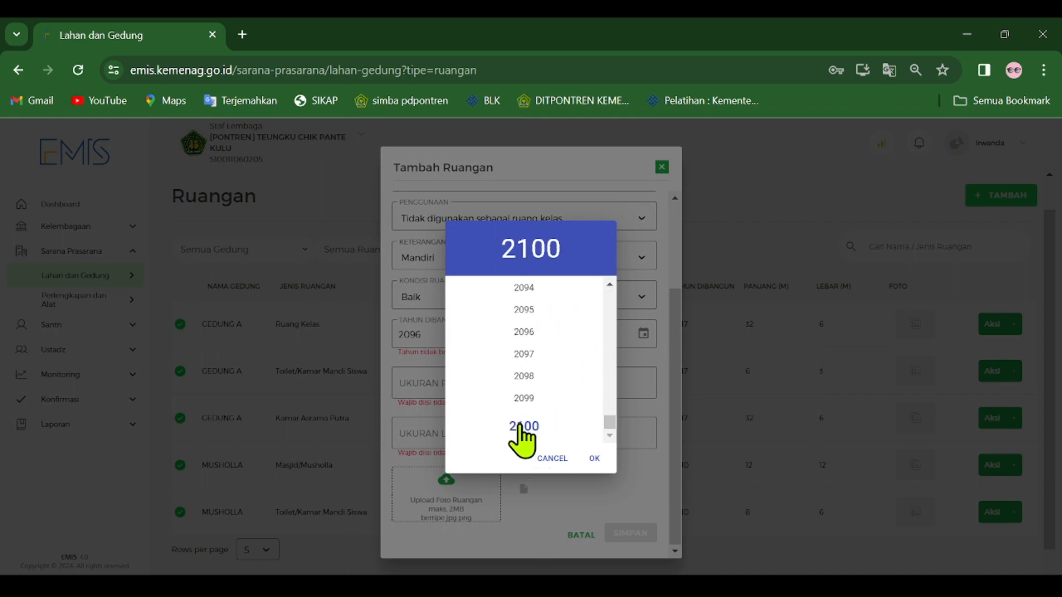
{"action": "left_click", "coordinate": [562, 464]}
{"action": "left_click", "coordinate": [419, 337]}
{"action": "left_click", "coordinate": [429, 342]}
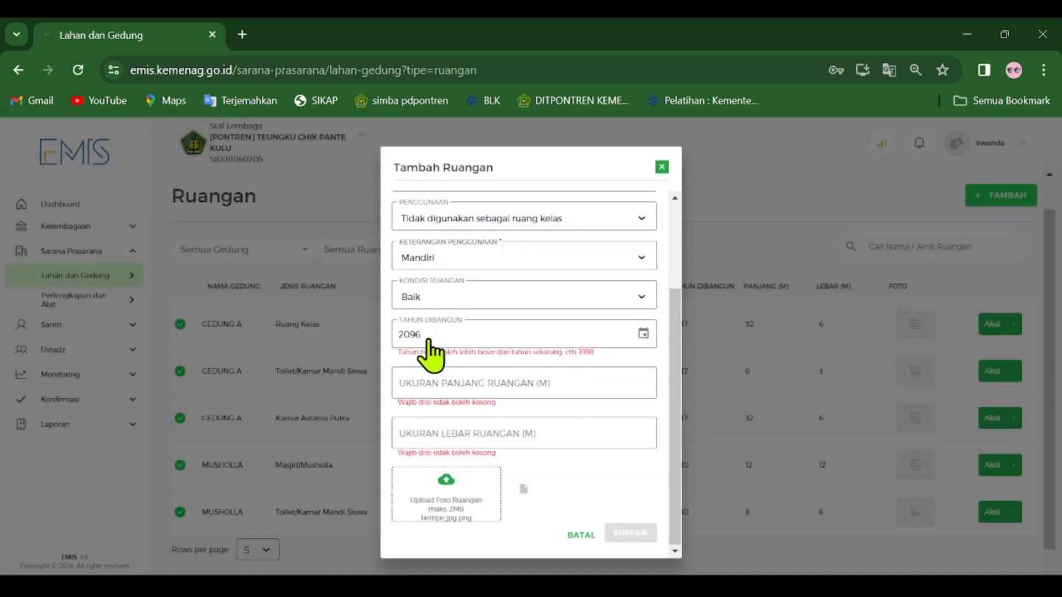
{"action": "left_click", "coordinate": [404, 339]}
{"action": "left_click", "coordinate": [404, 338]}
{"action": "left_click", "coordinate": [643, 333]}
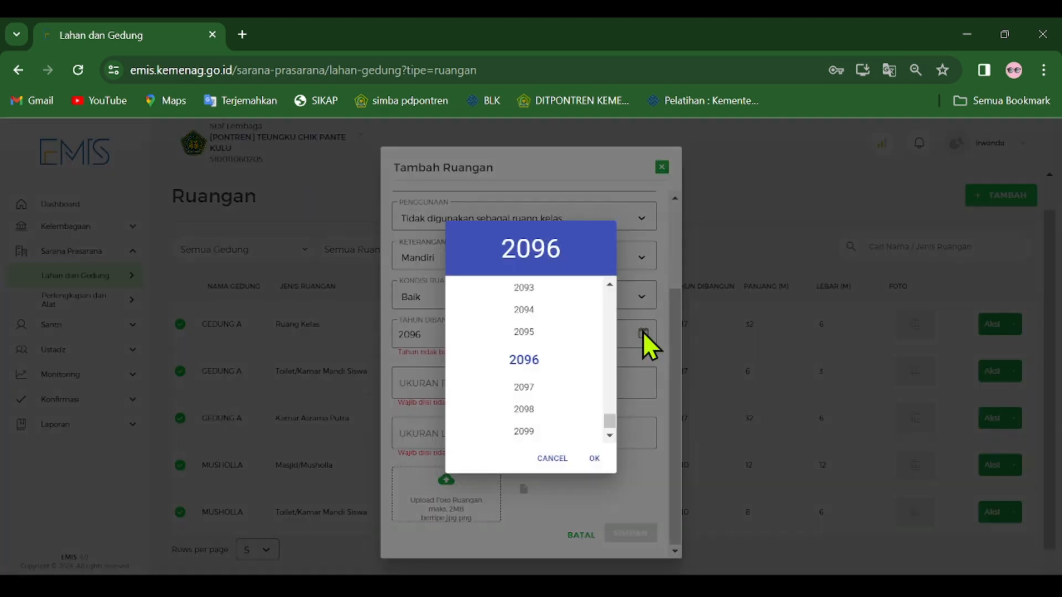
{"action": "left_click", "coordinate": [551, 459]}
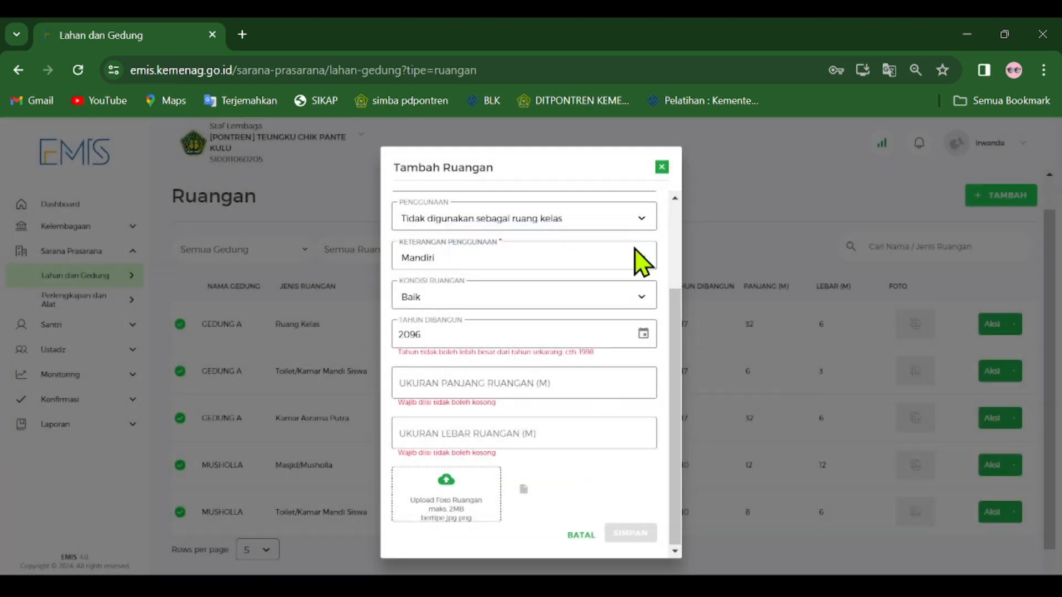
{"action": "left_click", "coordinate": [663, 167]}
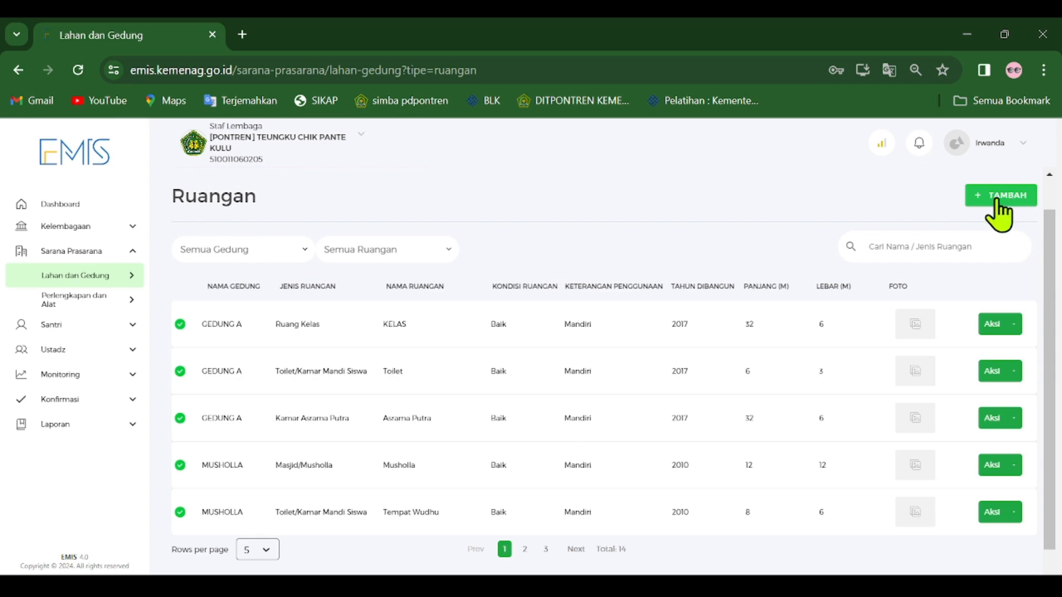
{"action": "left_click", "coordinate": [1005, 193]}
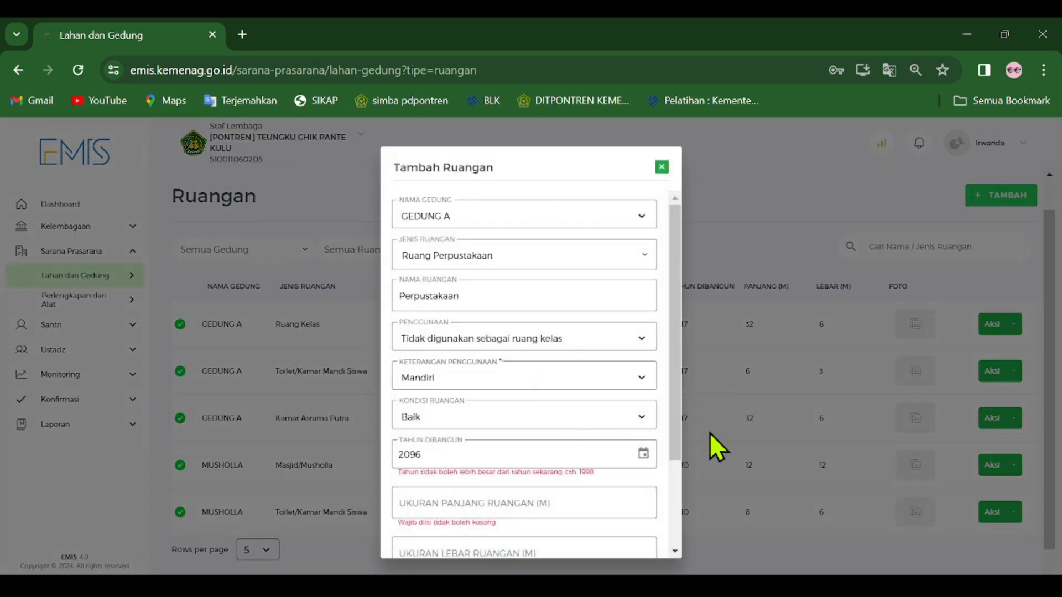
{"action": "left_click", "coordinate": [644, 457]}
{"action": "left_click", "coordinate": [521, 433]}
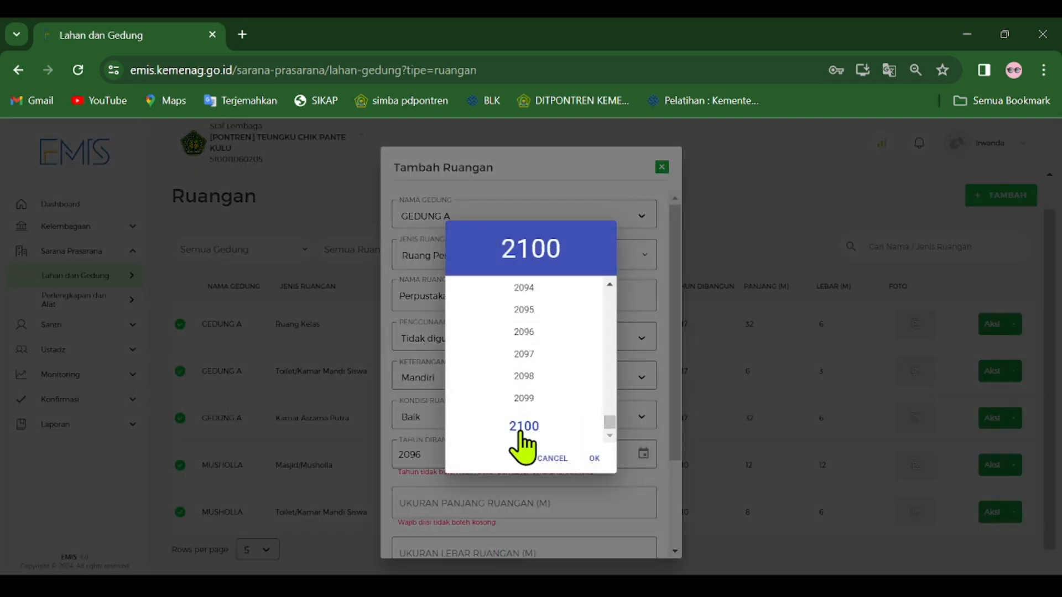
{"action": "double_click", "coordinate": [519, 294]}
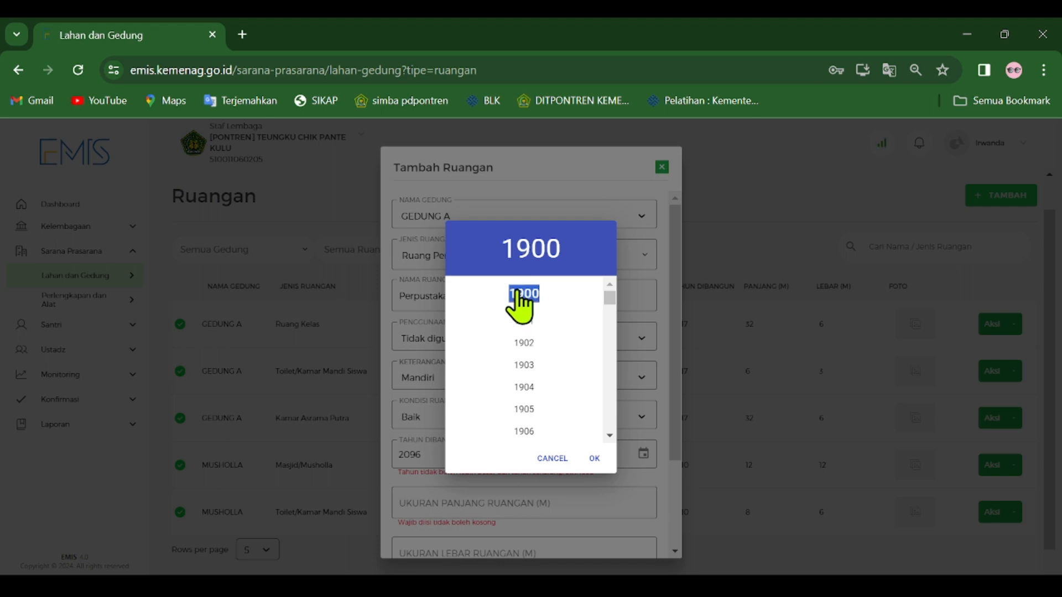
{"action": "left_click", "coordinate": [530, 318]}
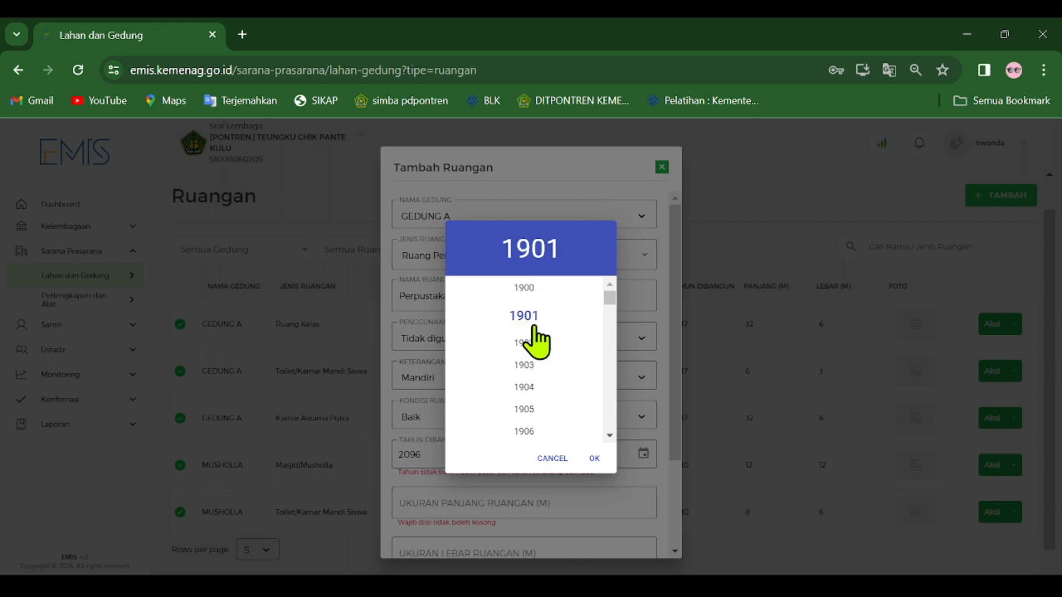
{"action": "scroll", "coordinate": [530, 429], "scroll_direction": "down", "scroll_amount": 20}
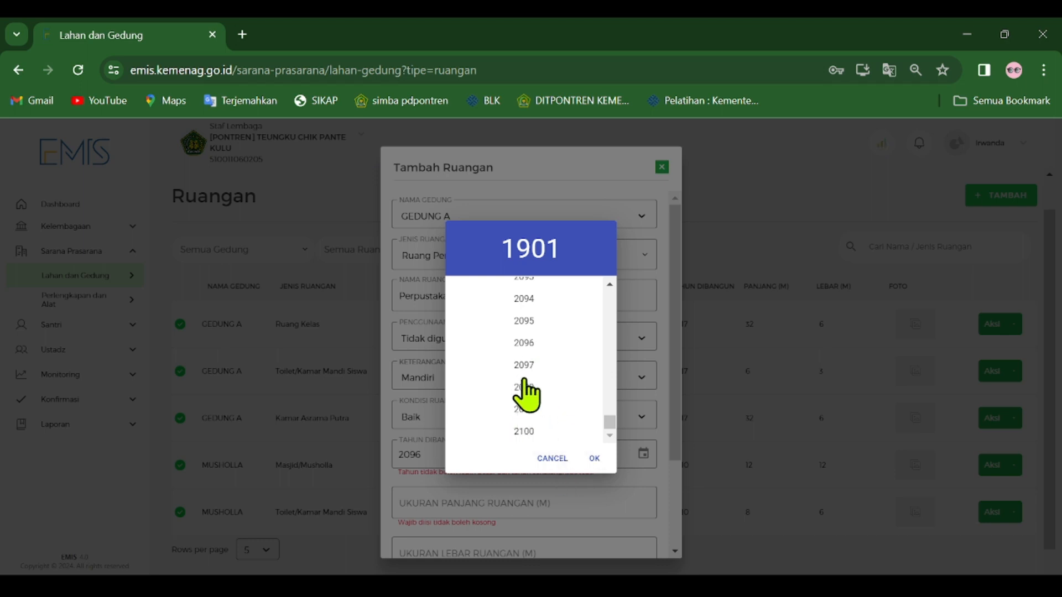
{"action": "scroll", "coordinate": [533, 384], "scroll_direction": "up", "scroll_amount": 20}
{"action": "scroll", "coordinate": [540, 391], "scroll_direction": "down", "scroll_amount": 20}
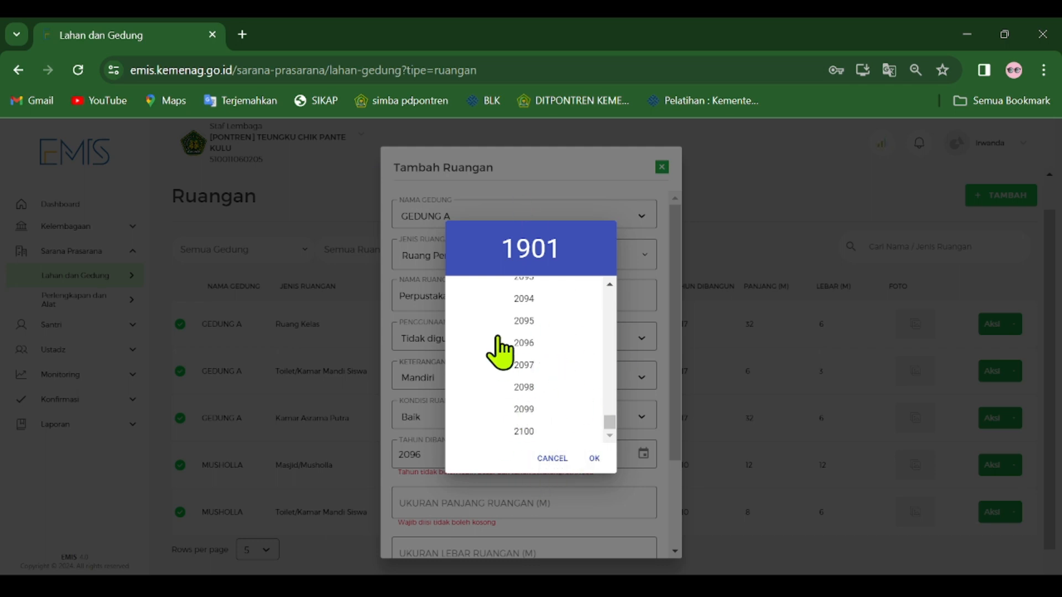
{"action": "left_click", "coordinate": [552, 458]}
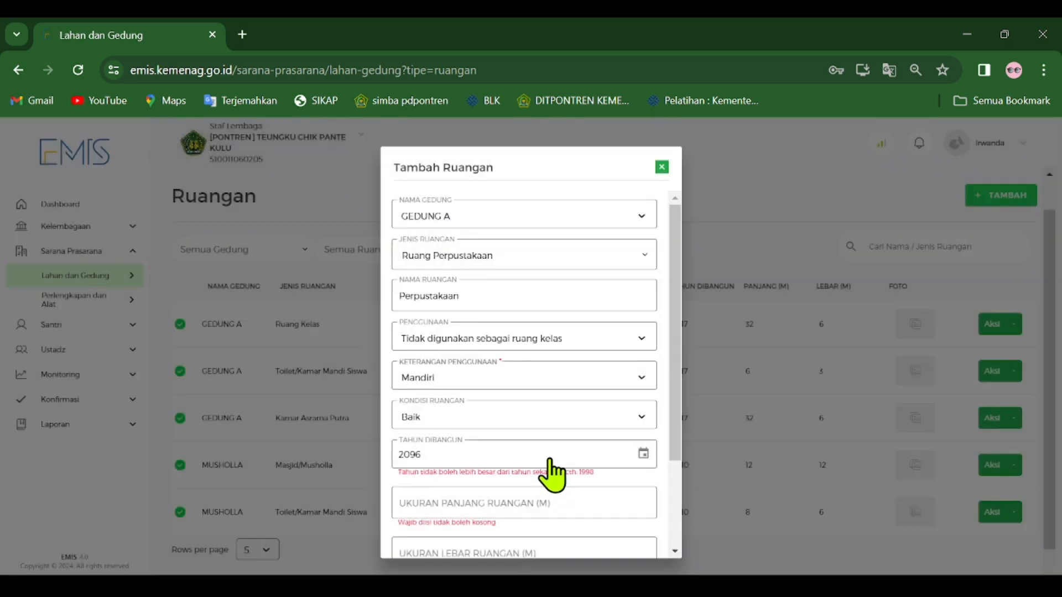
Set the library room's Ukuran Panjang Ruangan to 6 m and its Ukuran Lebar Ruangan to 6 m.
{"action": "scroll", "coordinate": [547, 470], "scroll_direction": "down", "scroll_amount": 2}
{"action": "left_click", "coordinate": [522, 384]}
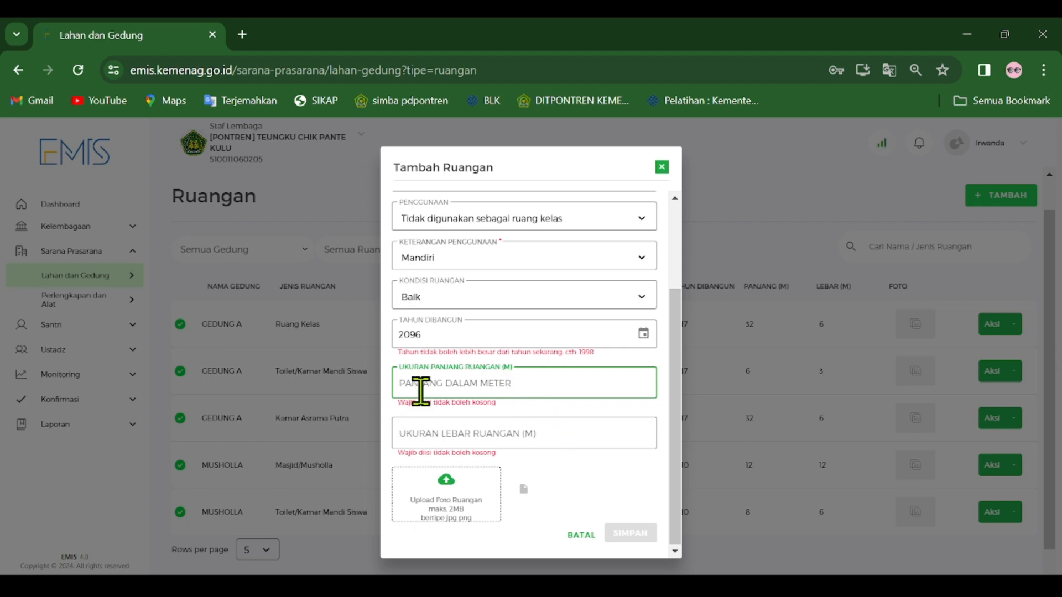
{"action": "type", "text": "6"}
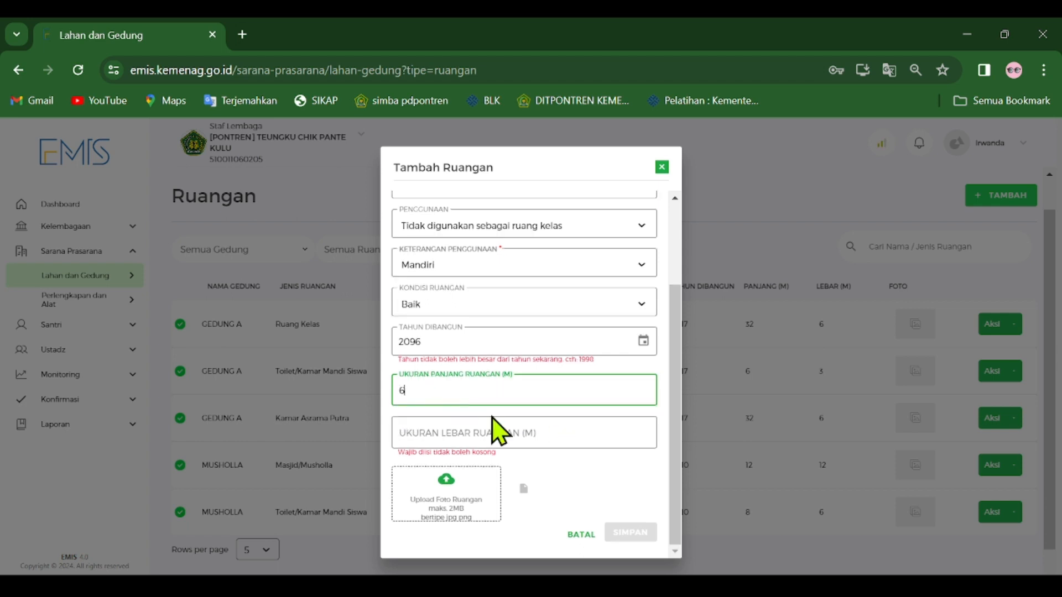
{"action": "left_click", "coordinate": [522, 432]}
{"action": "type", "text": "6"}
{"action": "left_click", "coordinate": [563, 492]}
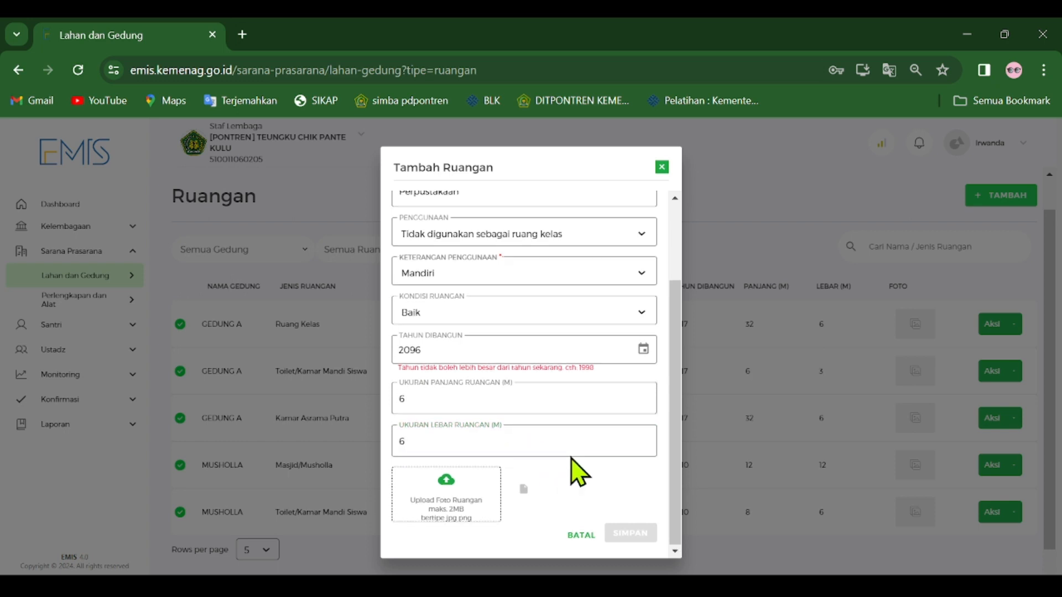
Close and reopen the Tambah Ruangan form and review the library room's entries from Nama Gedung to the room dimensions.
{"action": "scroll", "coordinate": [482, 464], "scroll_direction": "up", "scroll_amount": 2}
{"action": "scroll", "coordinate": [505, 455], "scroll_direction": "down", "scroll_amount": 2}
{"action": "left_click", "coordinate": [662, 167]}
{"action": "left_click", "coordinate": [1002, 196]}
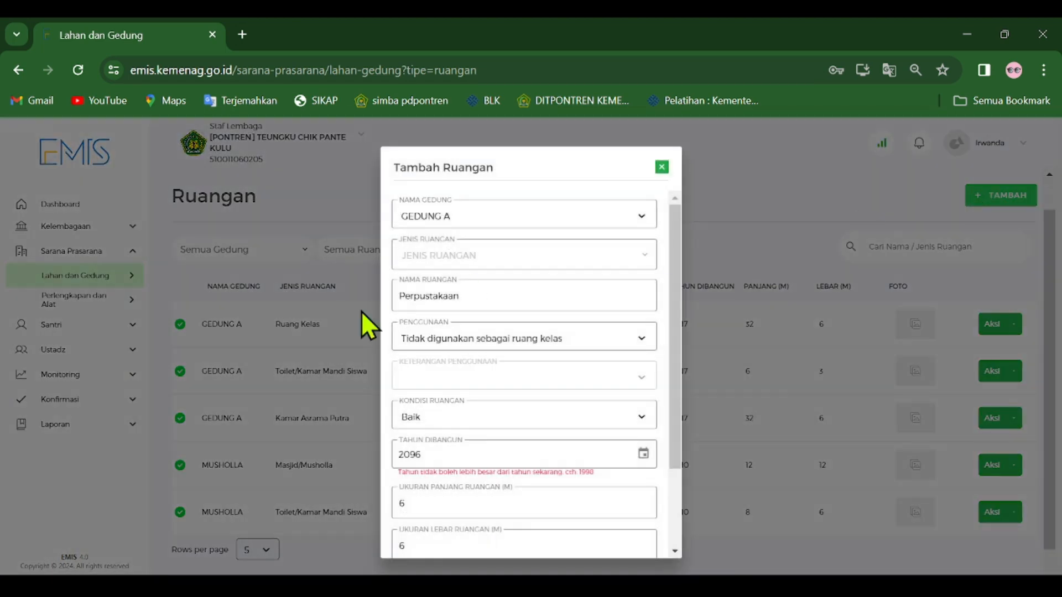
{"action": "scroll", "coordinate": [498, 310], "scroll_direction": "down", "scroll_amount": 3}
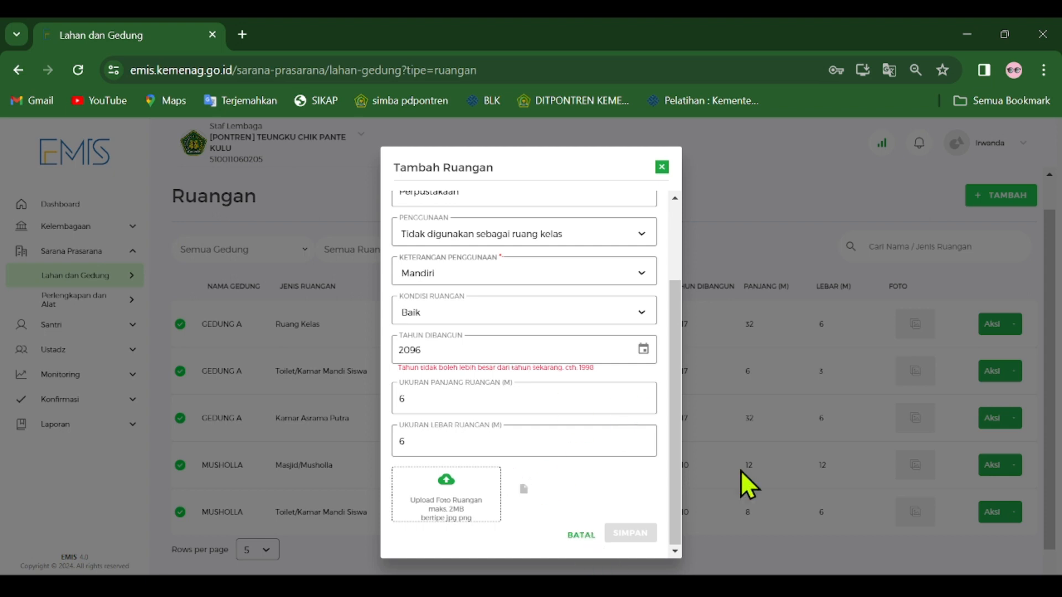
{"action": "scroll", "coordinate": [592, 445], "scroll_direction": "up", "scroll_amount": 3}
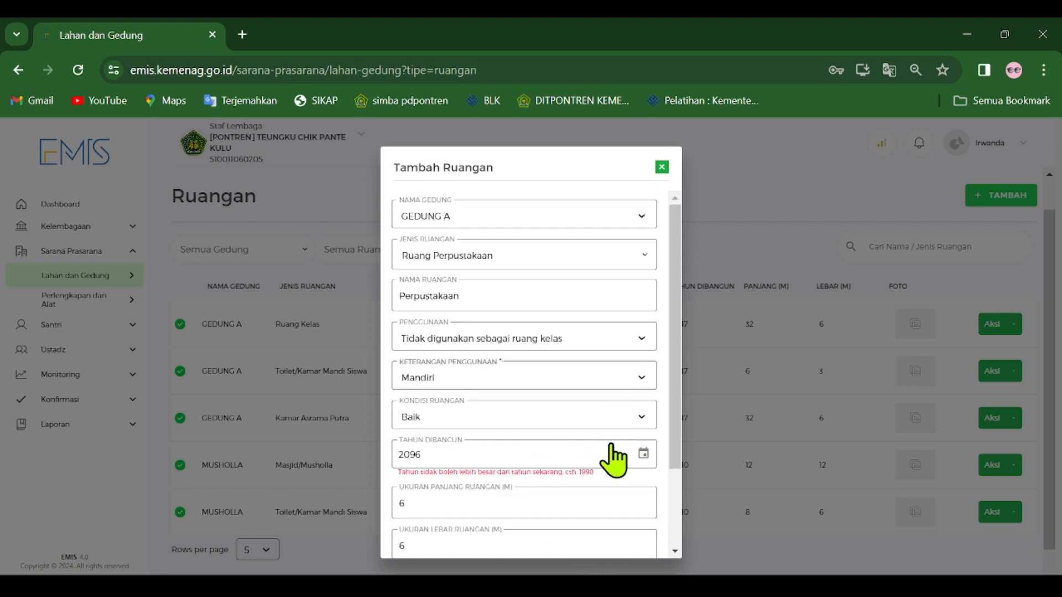
{"action": "scroll", "coordinate": [574, 387], "scroll_direction": "down", "scroll_amount": 3}
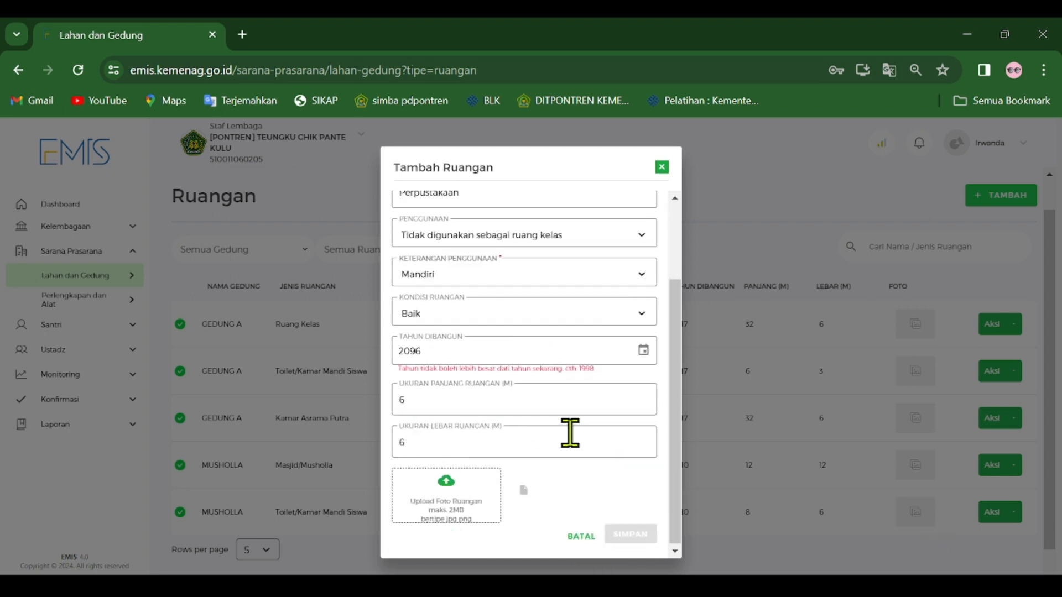
Browse the Tahun Dibangun year list back to 1900 and close the library room form without saving.
{"action": "left_click", "coordinate": [642, 349]}
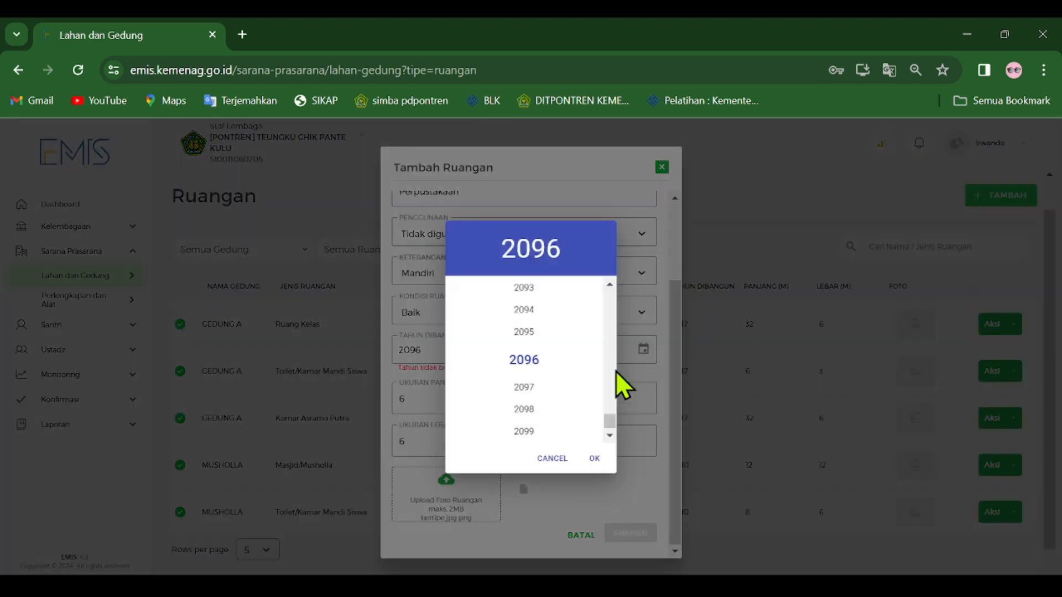
{"action": "scroll", "coordinate": [570, 379], "scroll_direction": "up", "scroll_amount": 20}
{"action": "scroll", "coordinate": [567, 365], "scroll_direction": "up", "scroll_amount": 12}
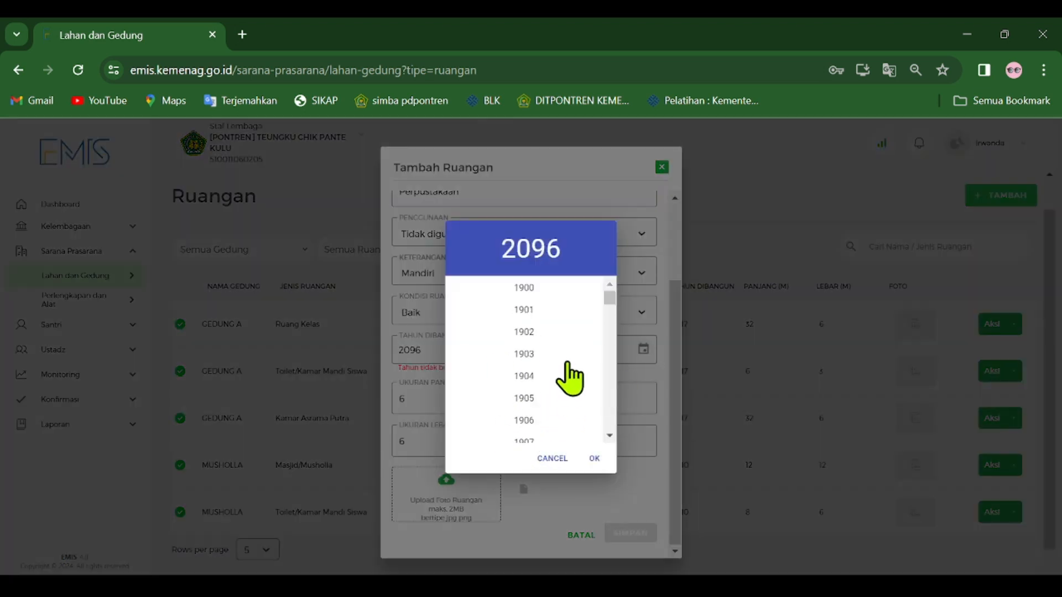
{"action": "left_click", "coordinate": [595, 458]}
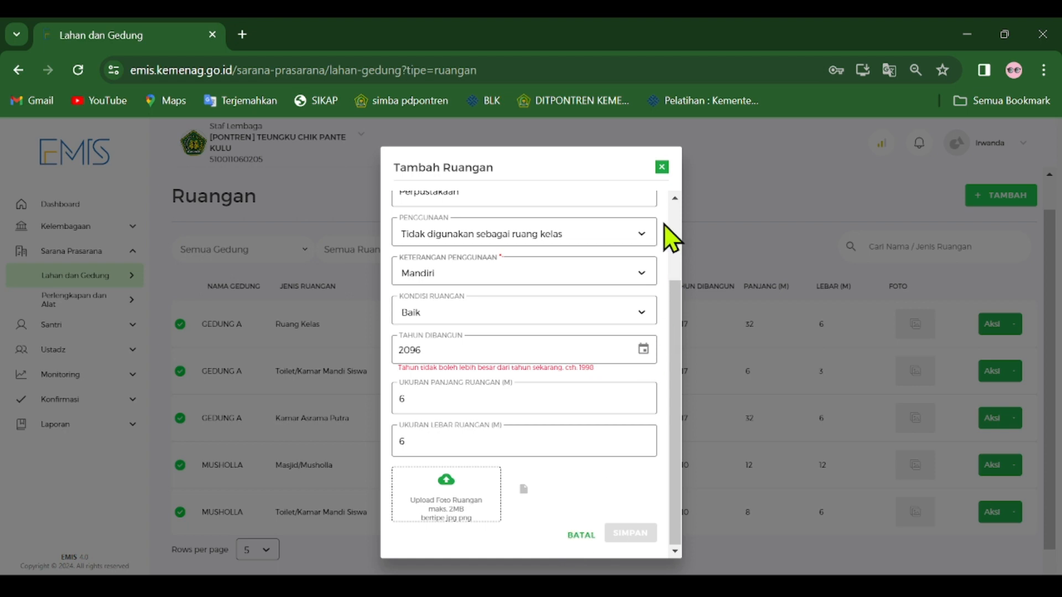
{"action": "left_click", "coordinate": [662, 167]}
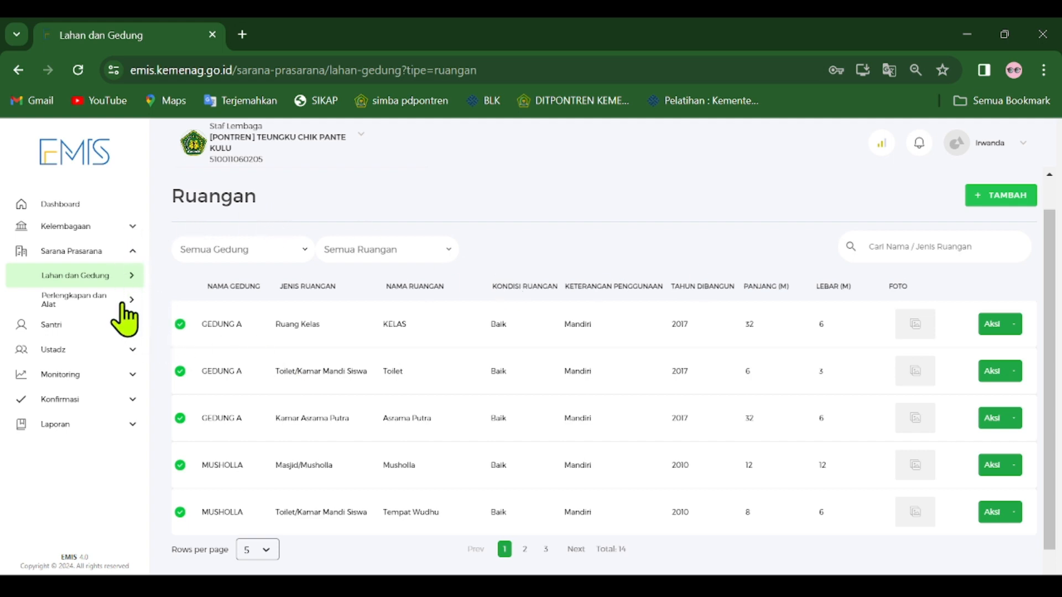
Open the Air Sanitasi data and examine its answers on water, toilets and KIE sanitation activities.
{"action": "mouse_move", "coordinate": [134, 310]}
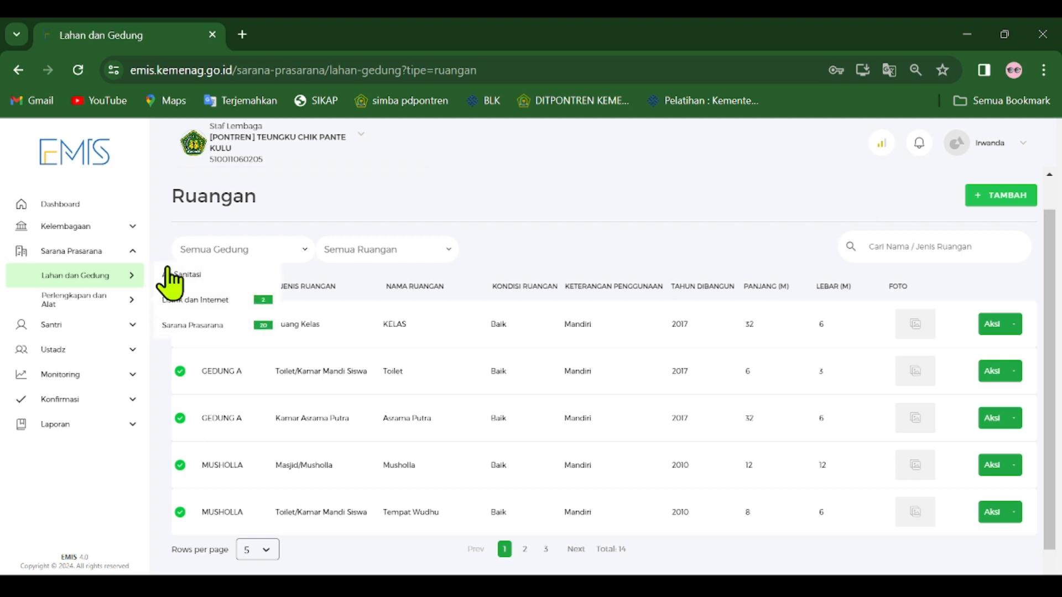
{"action": "left_click", "coordinate": [196, 278]}
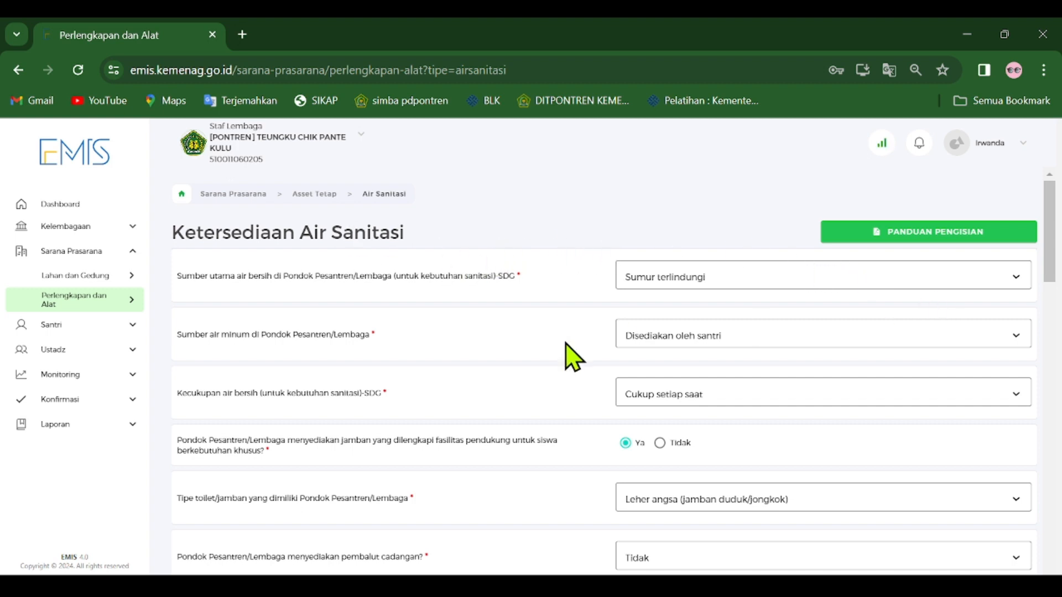
{"action": "scroll", "coordinate": [567, 342], "scroll_direction": "down", "scroll_amount": 15}
{"action": "scroll", "coordinate": [730, 334], "scroll_direction": "up", "scroll_amount": 15}
{"action": "scroll", "coordinate": [702, 349], "scroll_direction": "down", "scroll_amount": 15}
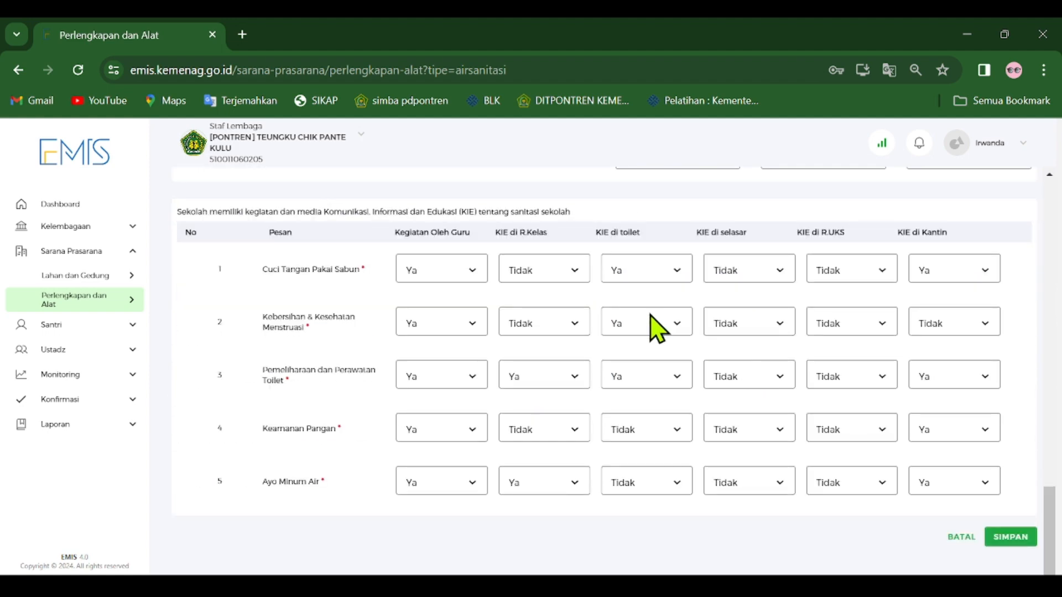
{"action": "scroll", "coordinate": [691, 348], "scroll_direction": "up", "scroll_amount": 15}
{"action": "scroll", "coordinate": [681, 370], "scroll_direction": "down", "scroll_amount": 15}
{"action": "scroll", "coordinate": [595, 348], "scroll_direction": "up", "scroll_amount": 15}
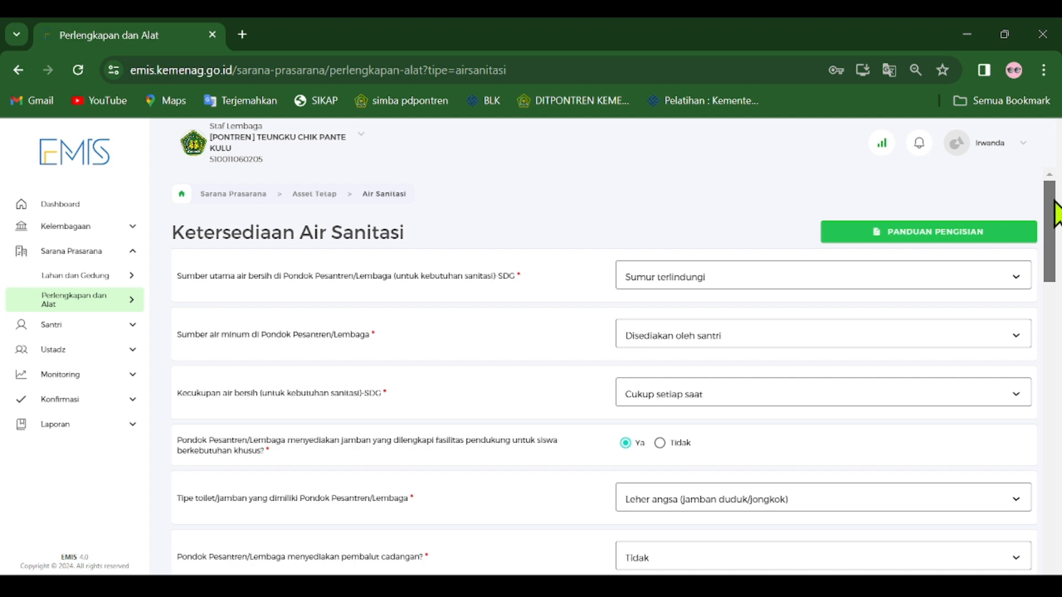
{"action": "left_click_drag", "start_coordinate": [1054, 200], "coordinate": [1055, 201]}
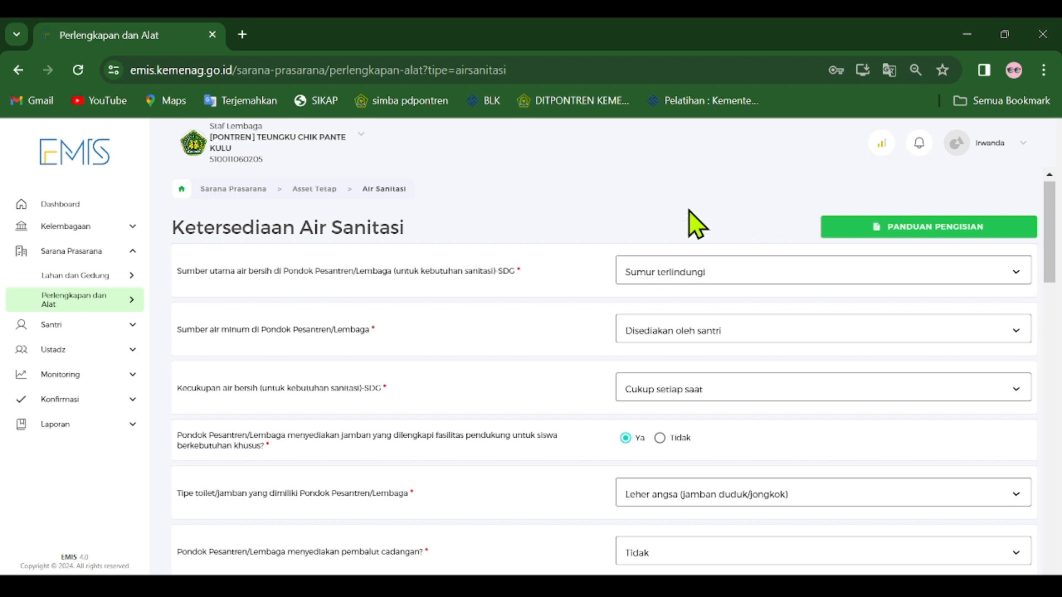
{"action": "scroll", "coordinate": [542, 374], "scroll_direction": "down", "scroll_amount": 15}
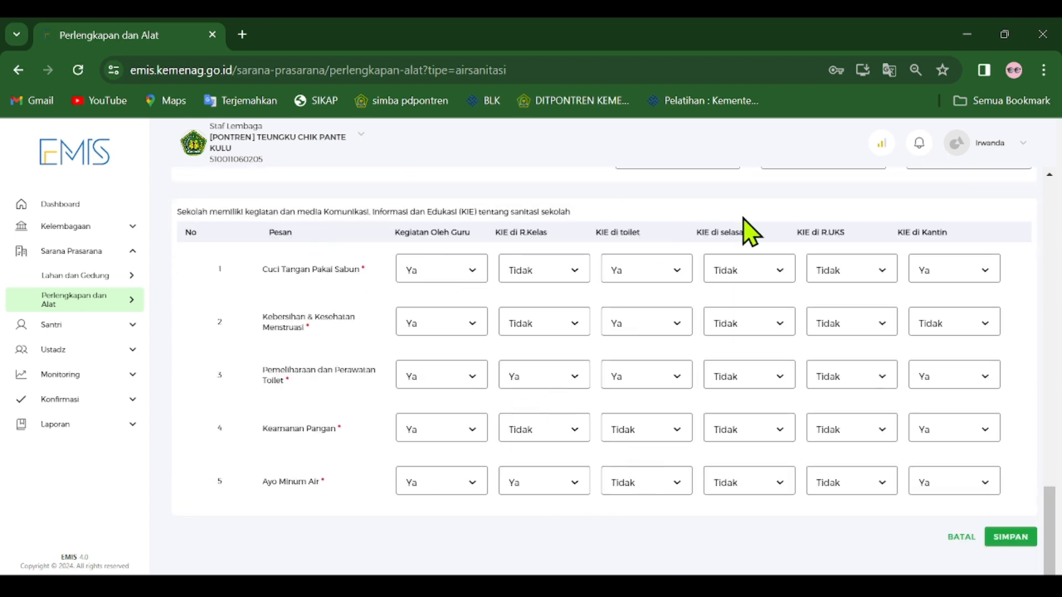
Open the Listrik dan Internet data and try a new electricity source with PLN as Sumber, leaving it unsaved.
{"action": "mouse_move", "coordinate": [130, 299]}
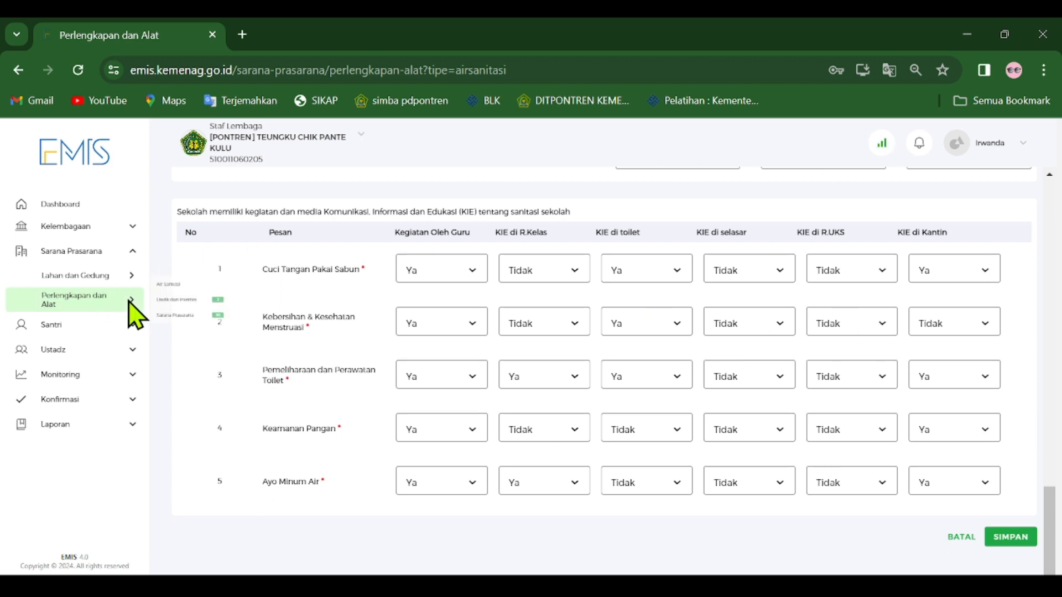
{"action": "left_click", "coordinate": [199, 300]}
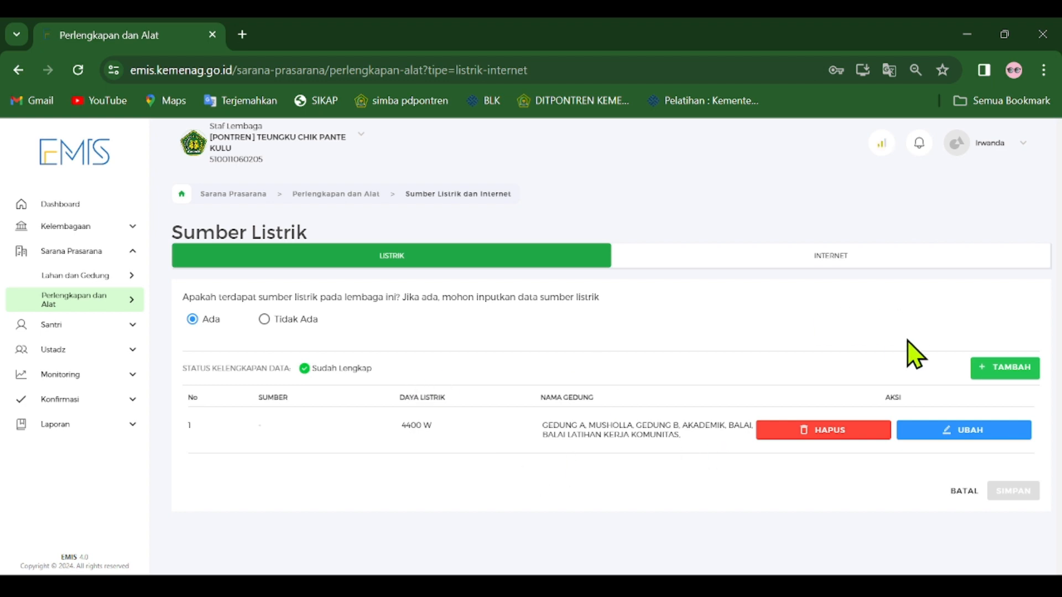
{"action": "left_click", "coordinate": [1005, 369]}
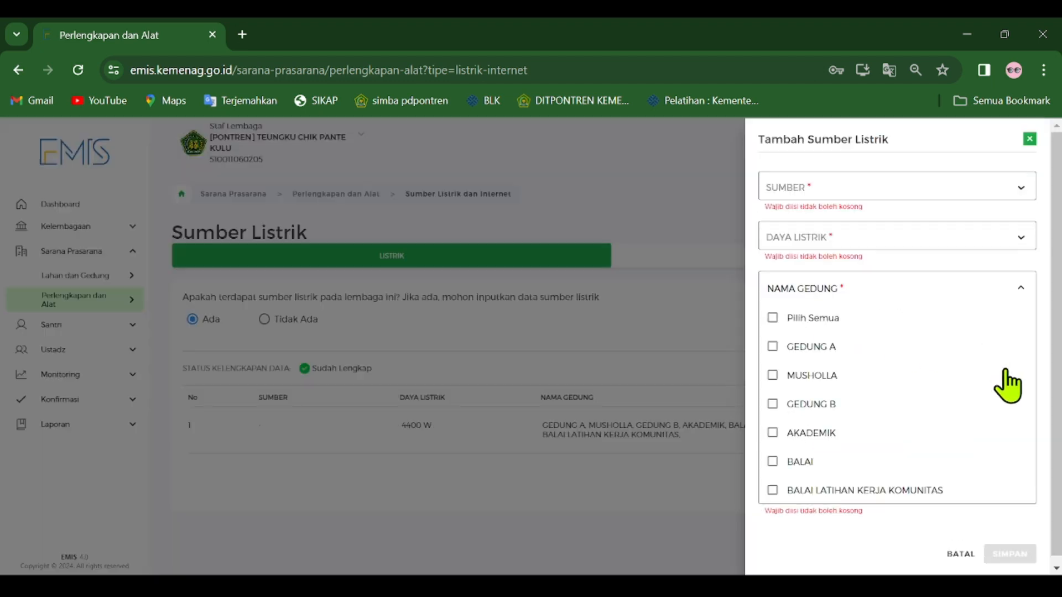
{"action": "left_click", "coordinate": [1019, 188]}
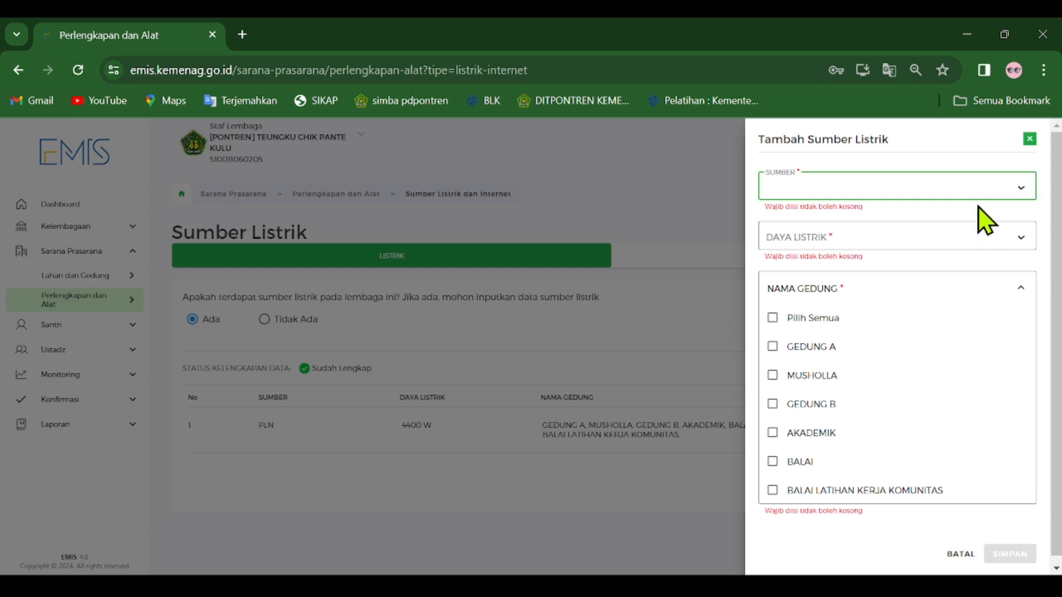
{"action": "left_click", "coordinate": [982, 232]}
{"action": "left_click", "coordinate": [1012, 230]}
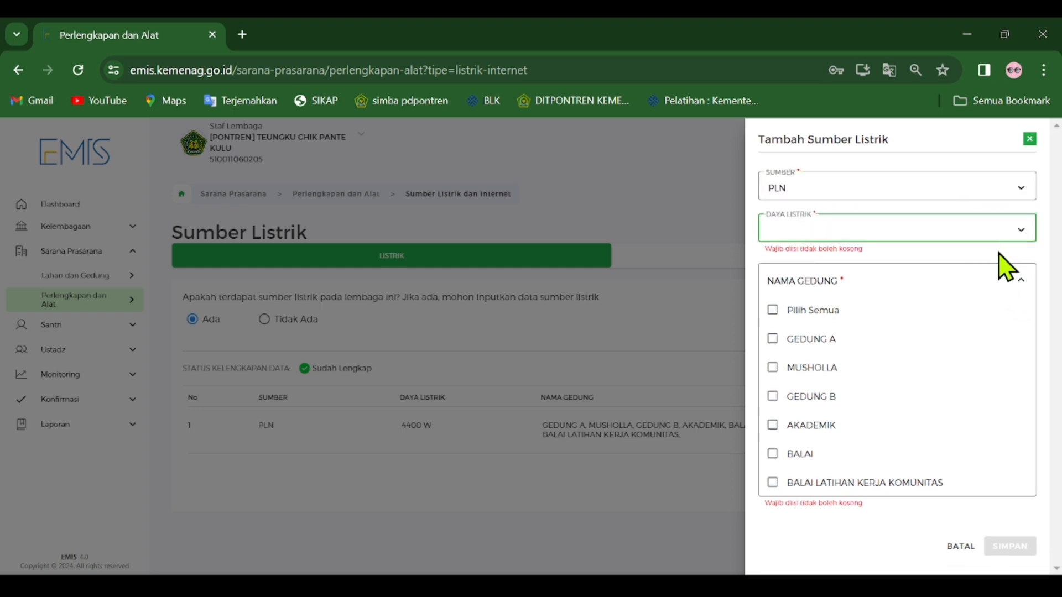
{"action": "left_click", "coordinate": [657, 217]}
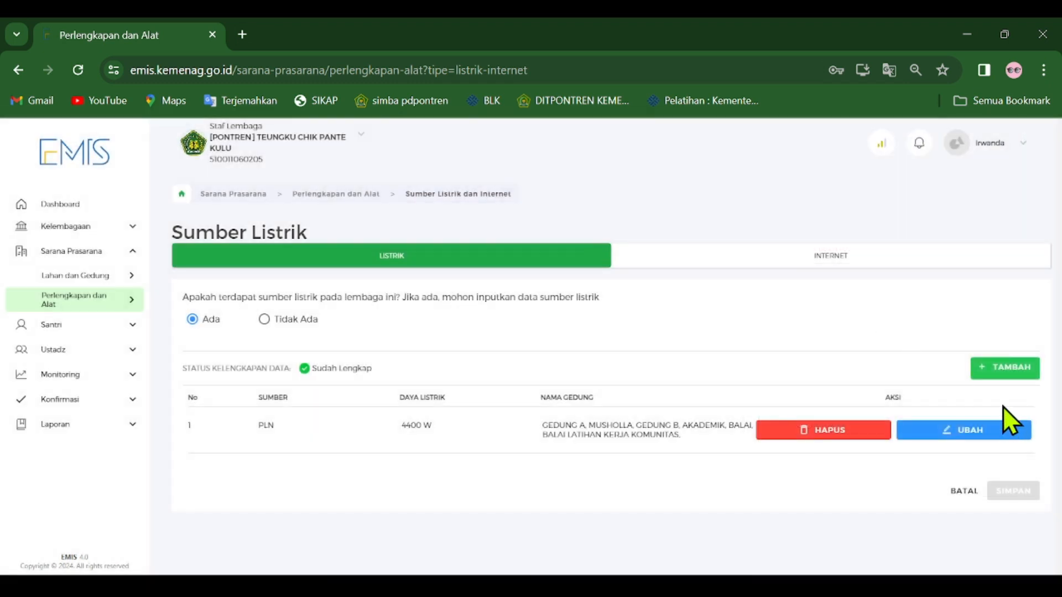
Open the existing electricity source for editing, check its Sumber, Daya Listrik and buildings, and cancel without changes.
{"action": "left_click", "coordinate": [993, 434]}
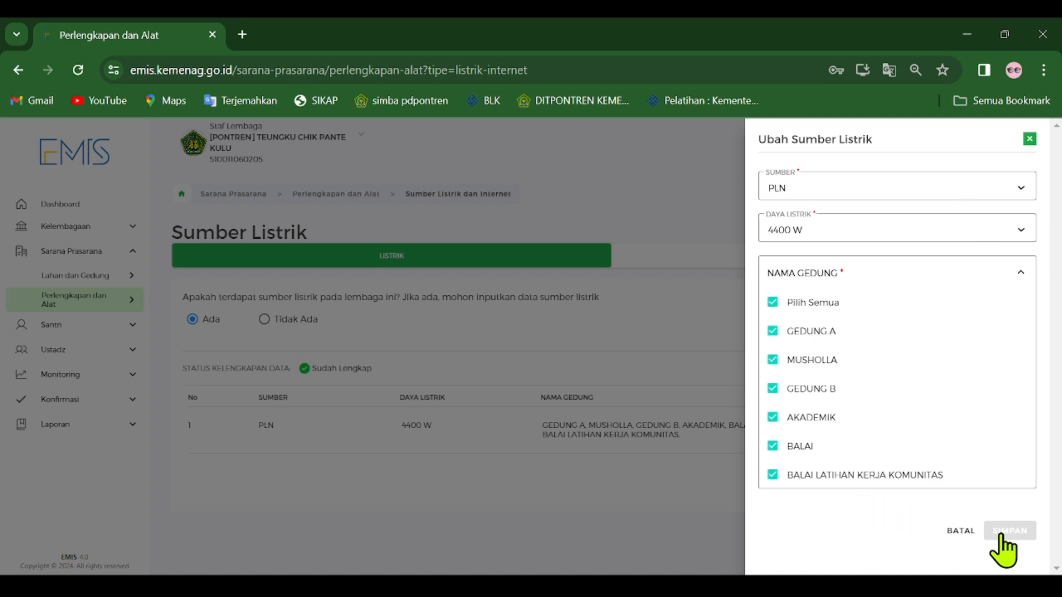
{"action": "left_click", "coordinate": [951, 532]}
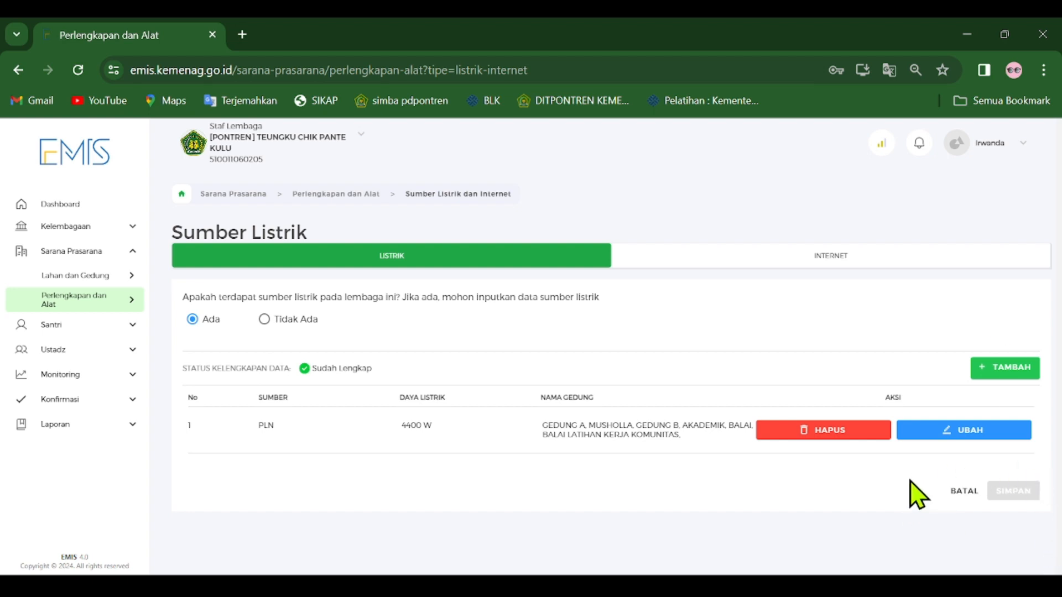
{"action": "left_click_drag", "start_coordinate": [253, 426], "coordinate": [750, 451]}
{"action": "left_click", "coordinate": [751, 488]}
View the internet source data, check the Sumber choices in a new internet source form and leave it unsaved.
{"action": "left_click", "coordinate": [828, 258]}
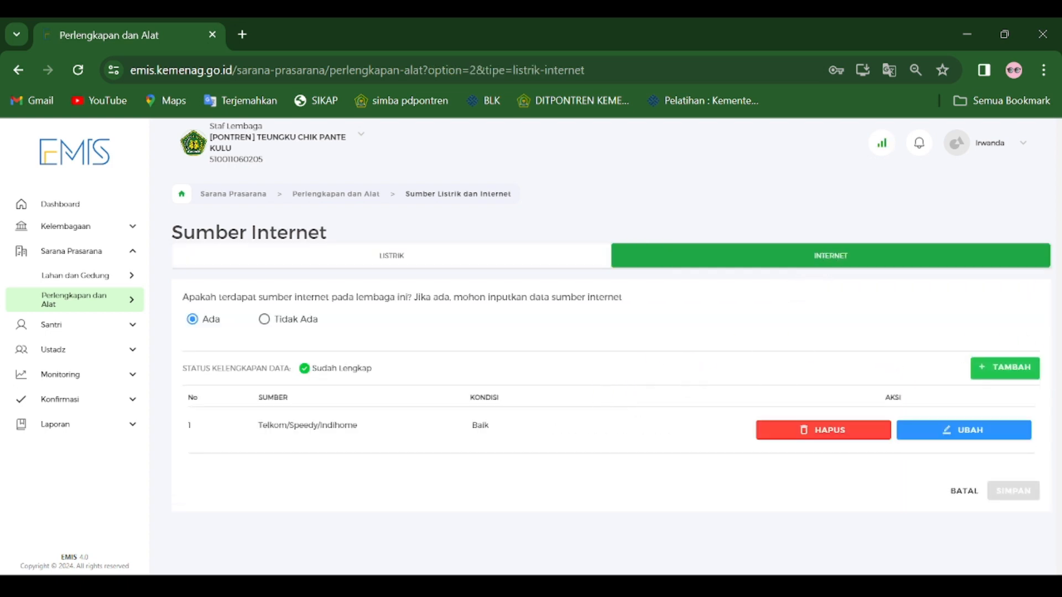
{"action": "left_click", "coordinate": [1004, 368]}
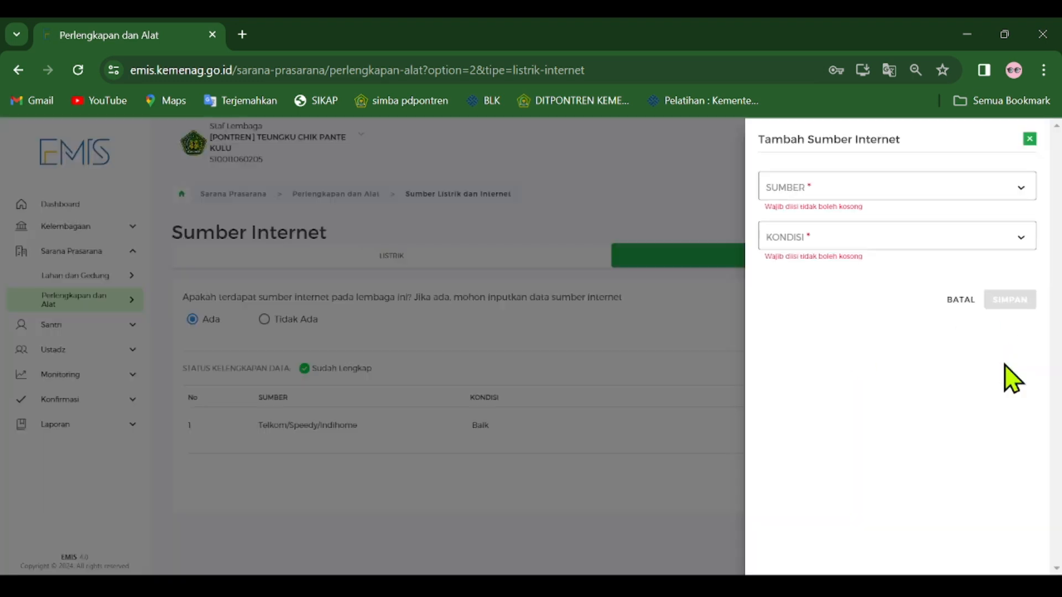
{"action": "left_click", "coordinate": [1016, 188]}
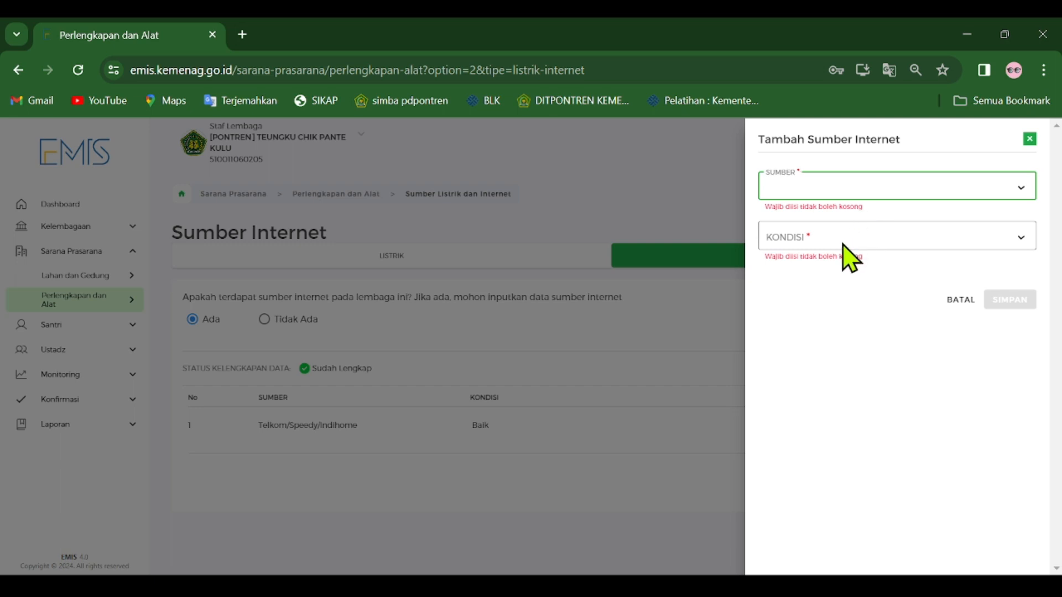
{"action": "left_click", "coordinate": [698, 478]}
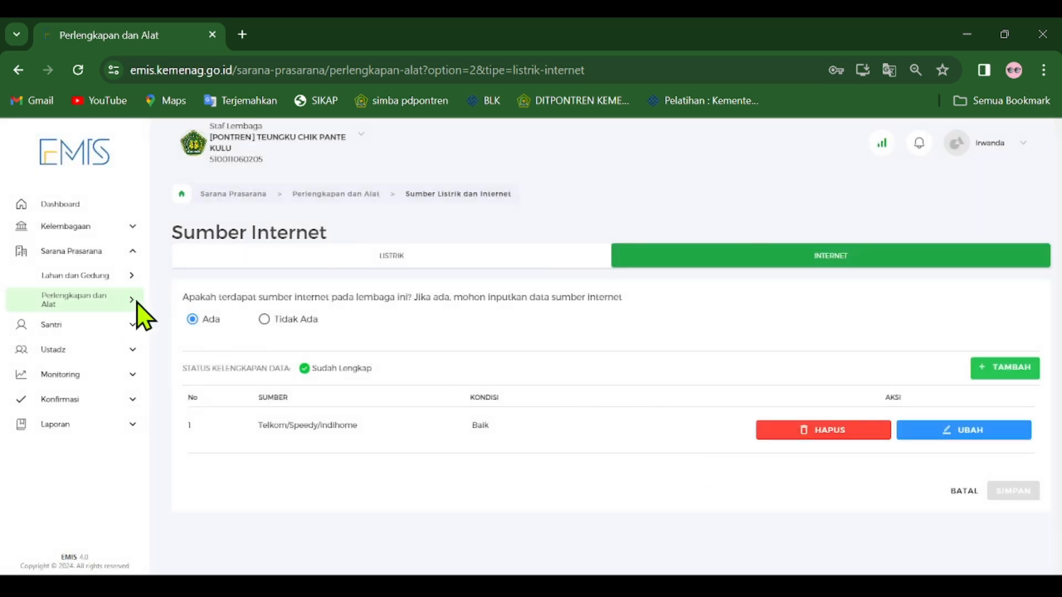
Open the Sarana Prasarana inventory and review the quantities for Kursi Santri, Meja Santri, Kursi Ustadz, Meja Ustadz and Papan Tulis.
{"action": "mouse_move", "coordinate": [137, 303]}
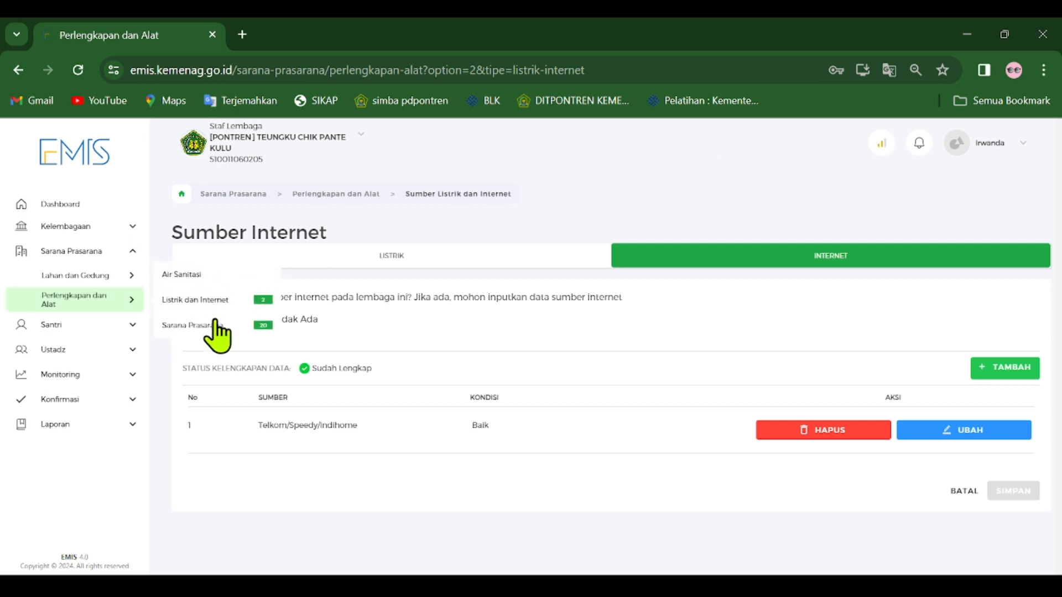
{"action": "left_click", "coordinate": [205, 325]}
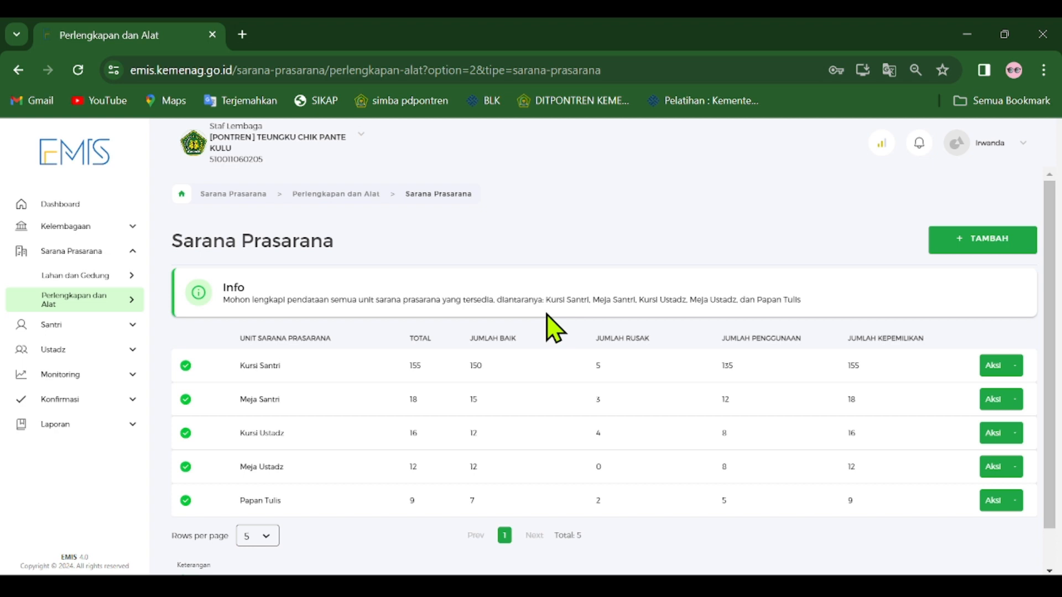
{"action": "scroll", "coordinate": [531, 365], "scroll_direction": "down", "scroll_amount": 1}
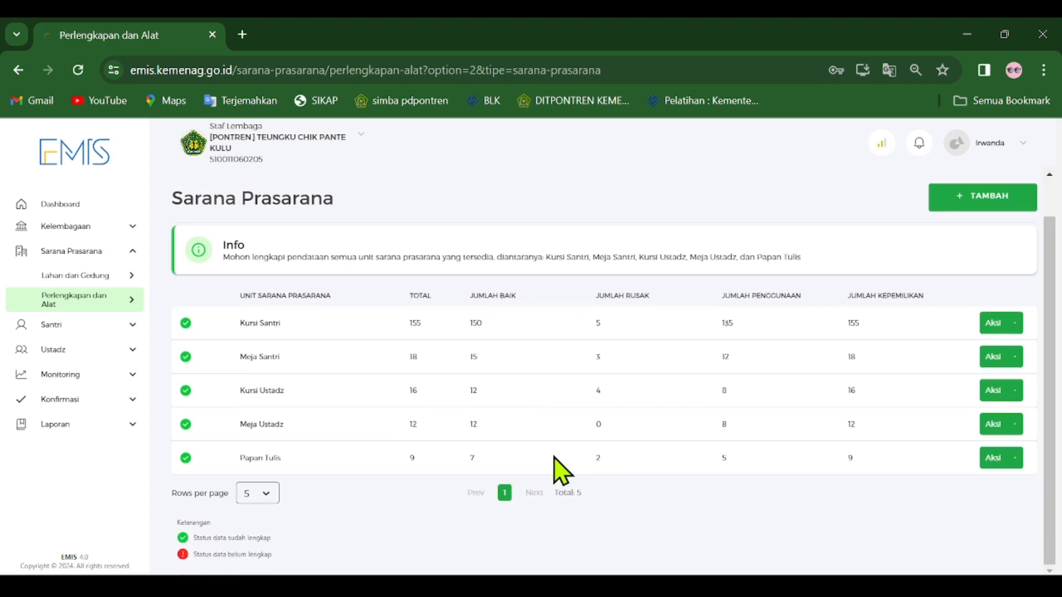
{"action": "scroll", "coordinate": [575, 468], "scroll_direction": "up", "scroll_amount": 1}
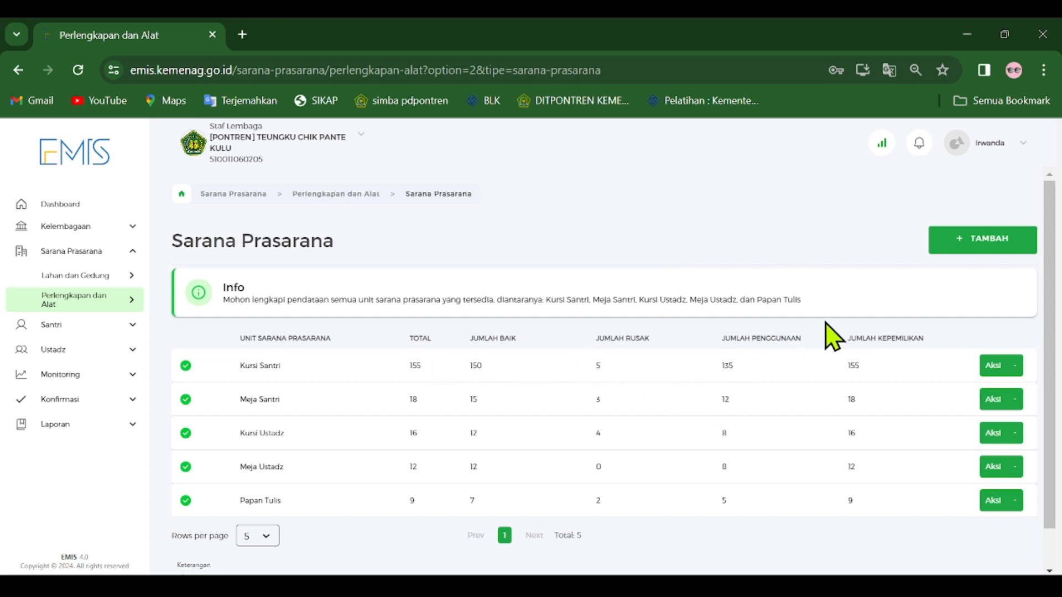
{"action": "scroll", "coordinate": [828, 335], "scroll_direction": "down", "scroll_amount": 1}
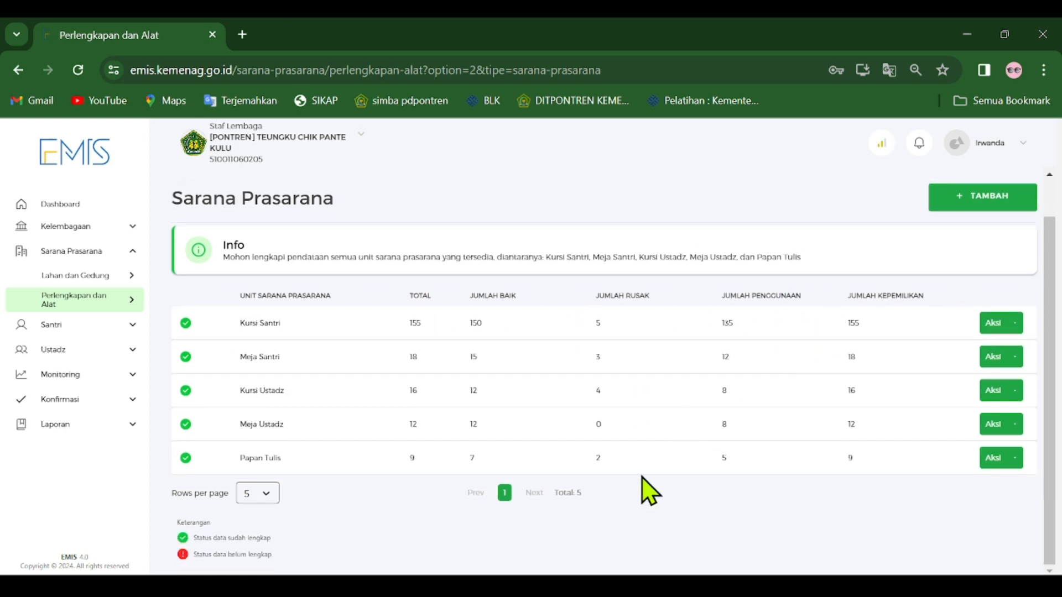
{"action": "scroll", "coordinate": [719, 481], "scroll_direction": "up", "scroll_amount": 1}
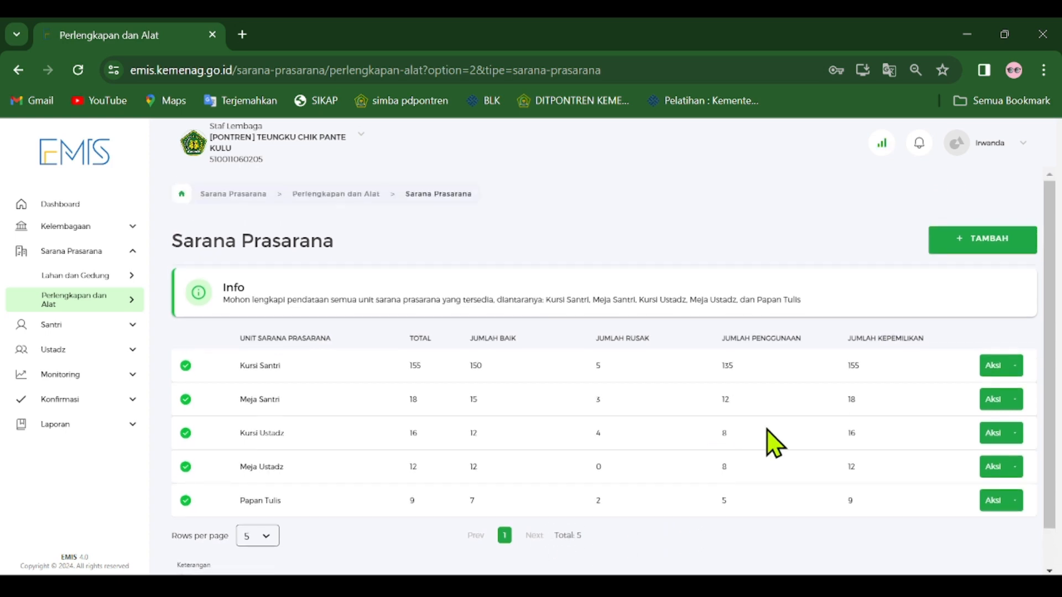
Check the unit and quantity fields in a new Sarana Prasarana form and leave it unsaved.
{"action": "left_click", "coordinate": [978, 241]}
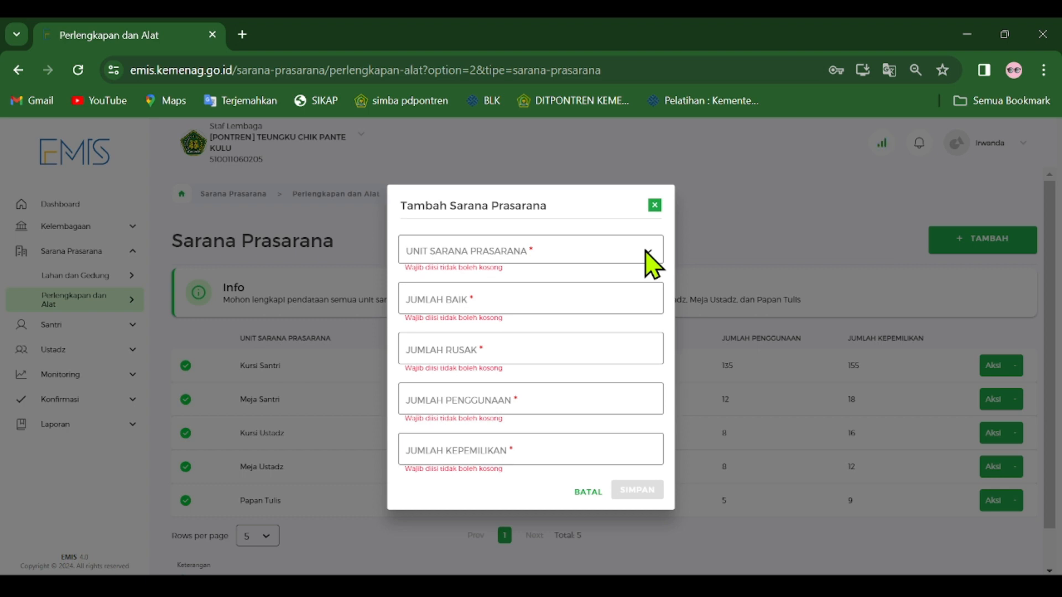
{"action": "left_click", "coordinate": [654, 206]}
{"action": "left_click", "coordinate": [963, 247]}
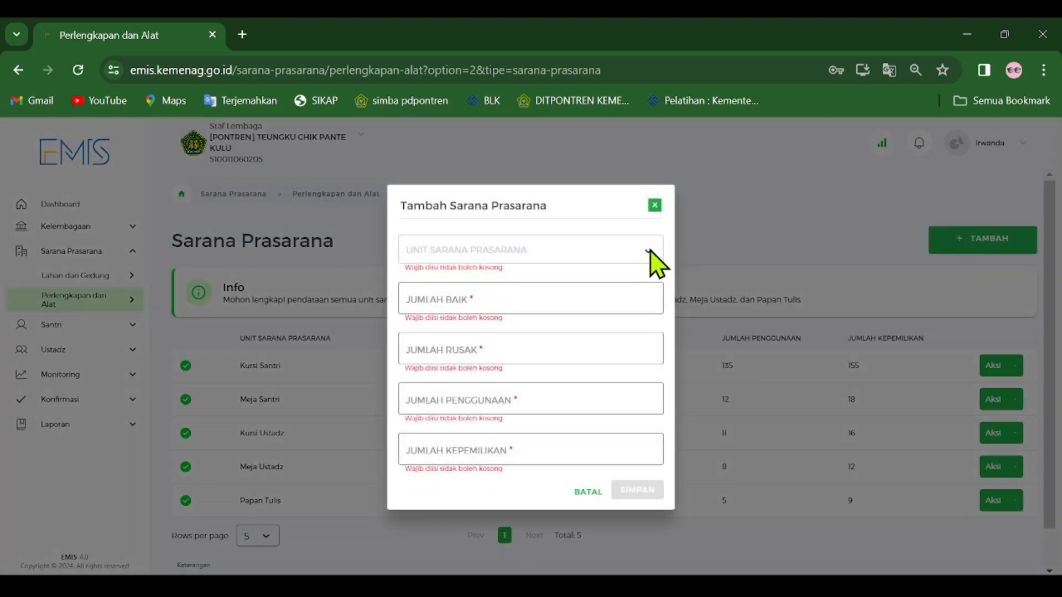
{"action": "left_click", "coordinate": [557, 300]}
{"action": "left_click", "coordinate": [655, 207]}
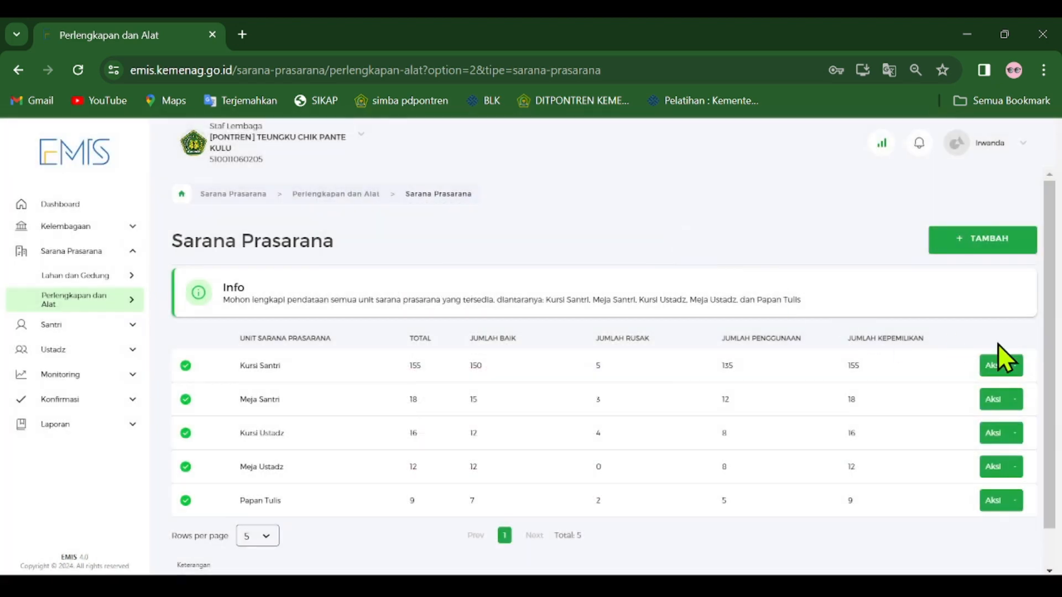
Open the Kursi Santri record for editing, check its unit and quantities, and close it without changes.
{"action": "left_click", "coordinate": [1002, 364]}
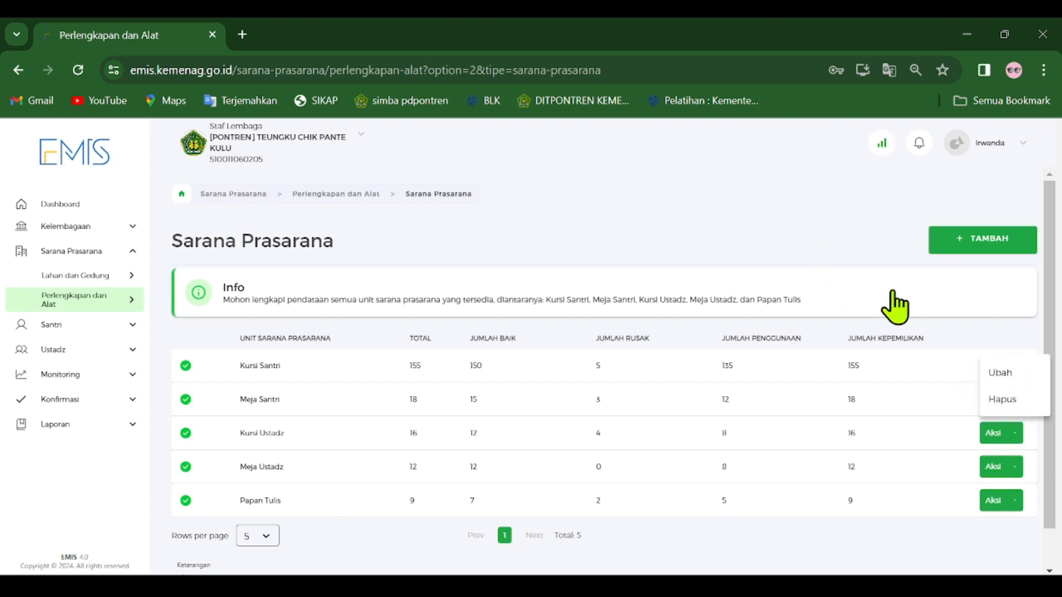
{"action": "left_click", "coordinate": [1007, 374]}
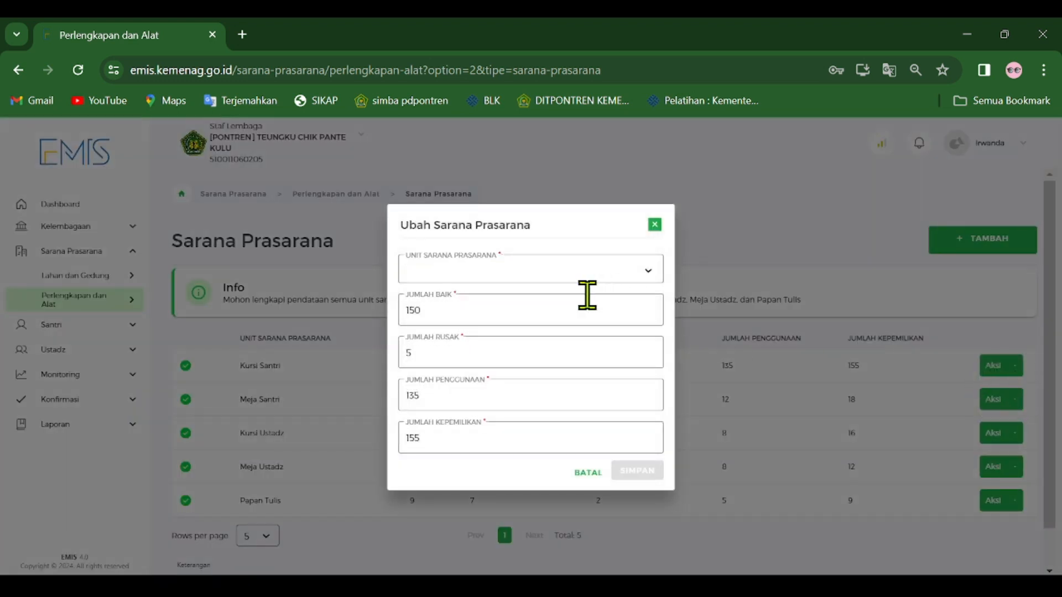
{"action": "left_click", "coordinate": [651, 270]}
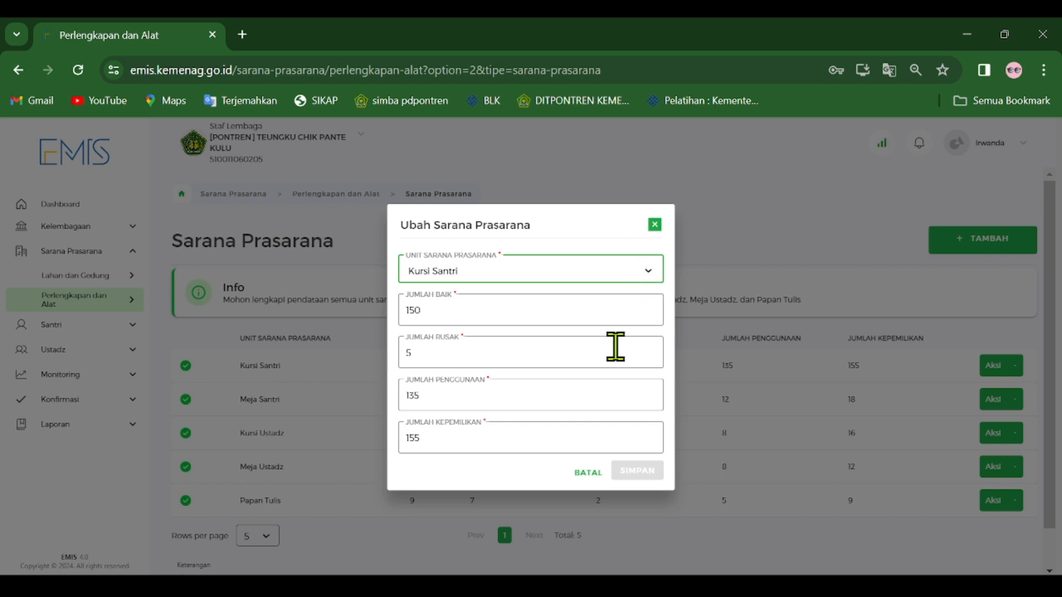
{"action": "double_click", "coordinate": [412, 437]}
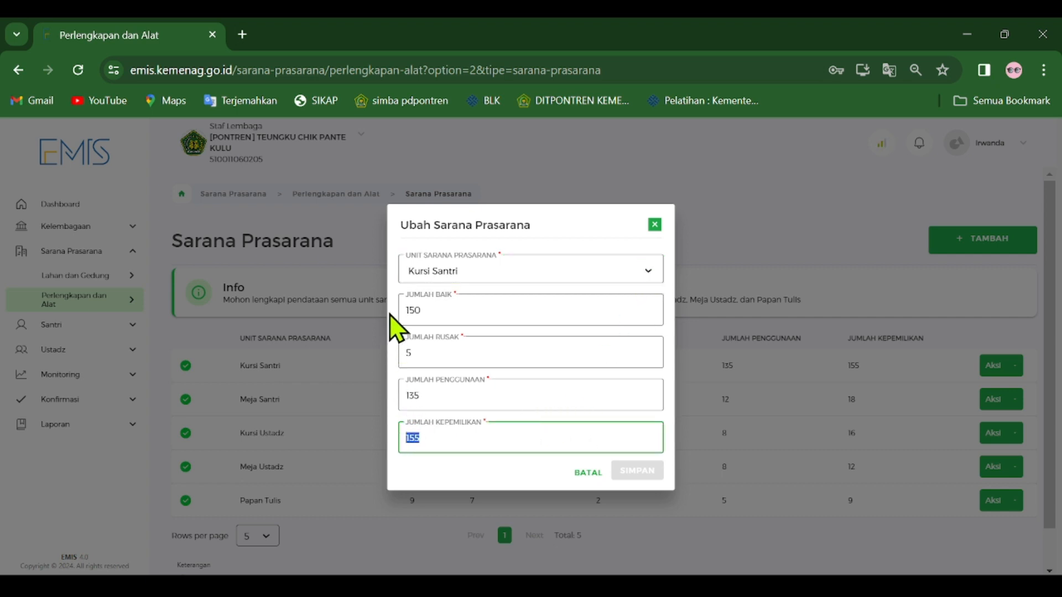
{"action": "left_click", "coordinate": [464, 320]}
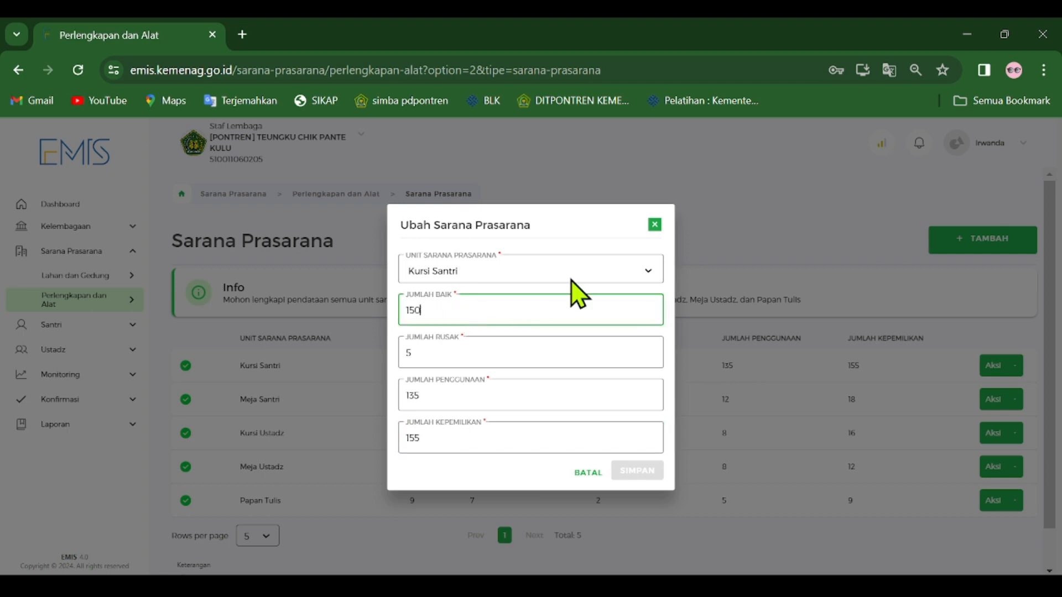
{"action": "left_click", "coordinate": [655, 227]}
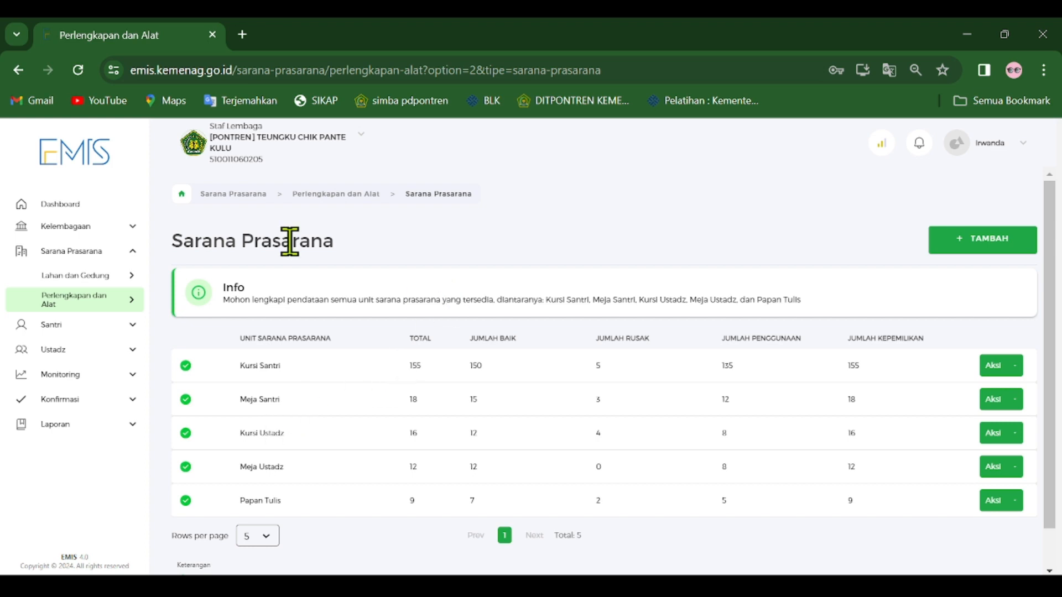
Review the Lahan, Gedung and Ruangan entries under Lahan dan Gedung, and collapse the Sarana Prasarana group.
{"action": "left_click", "coordinate": [133, 275]}
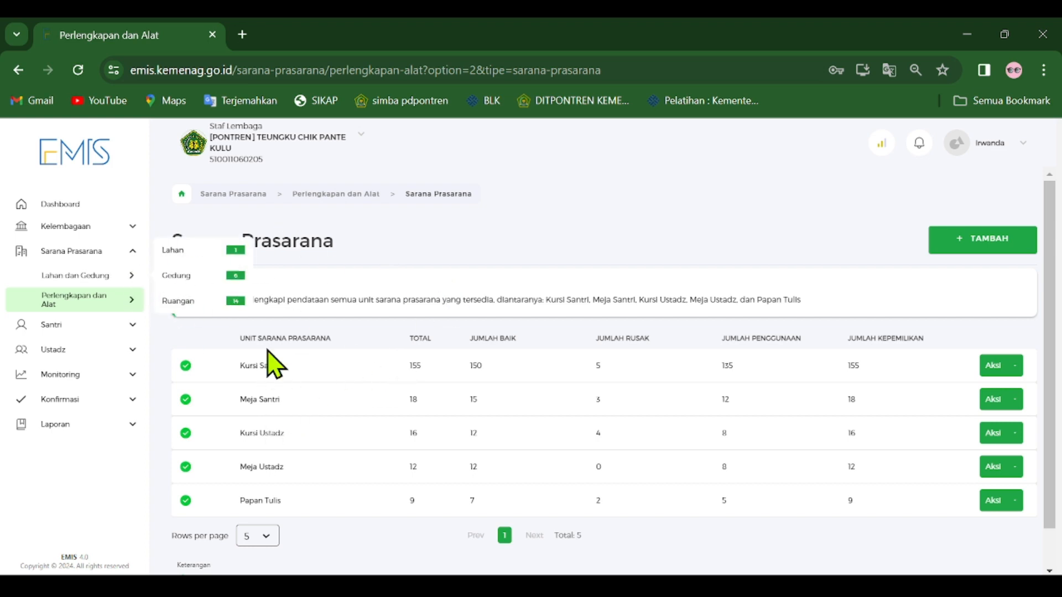
{"action": "left_click", "coordinate": [503, 250]}
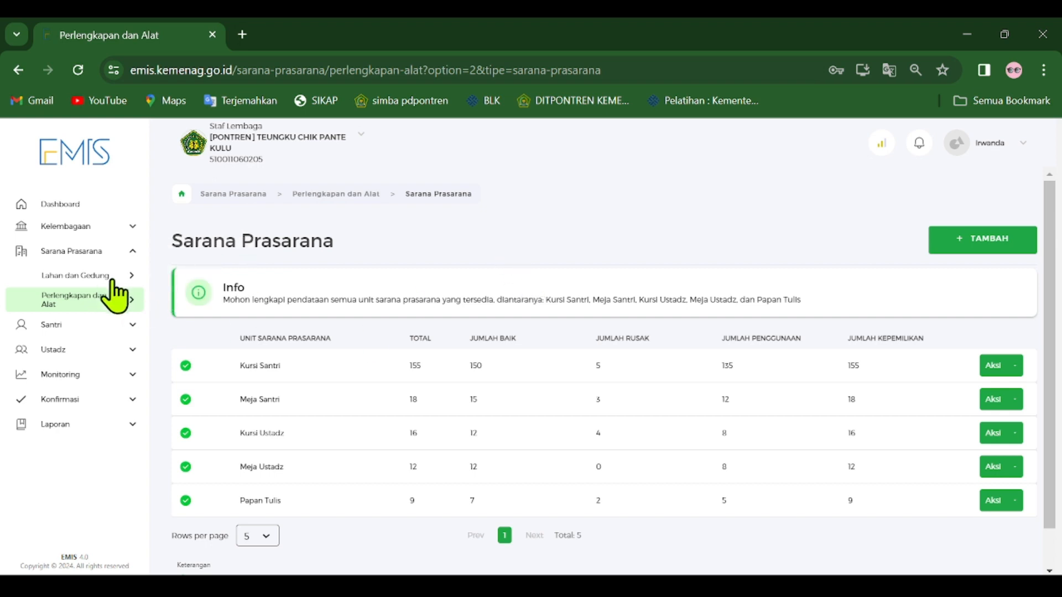
{"action": "left_click", "coordinate": [138, 275]}
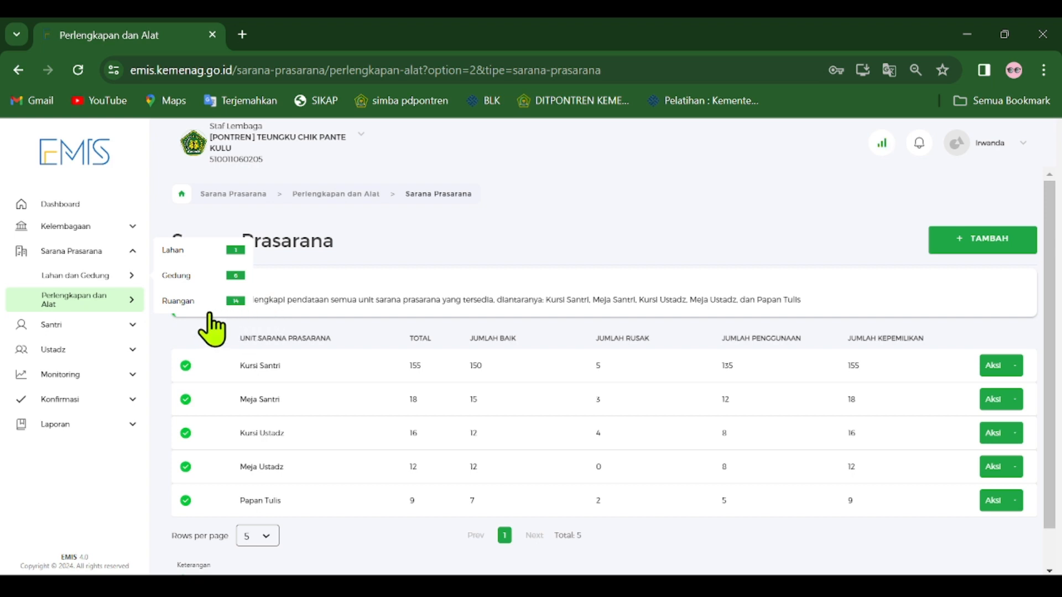
{"action": "left_click", "coordinate": [355, 266]}
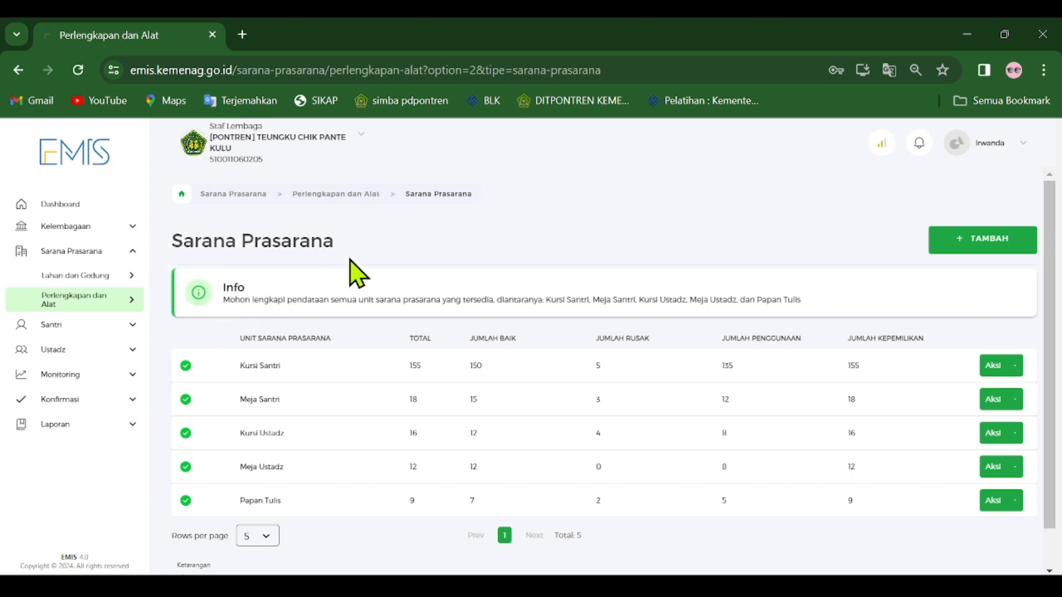
{"action": "left_click", "coordinate": [133, 256]}
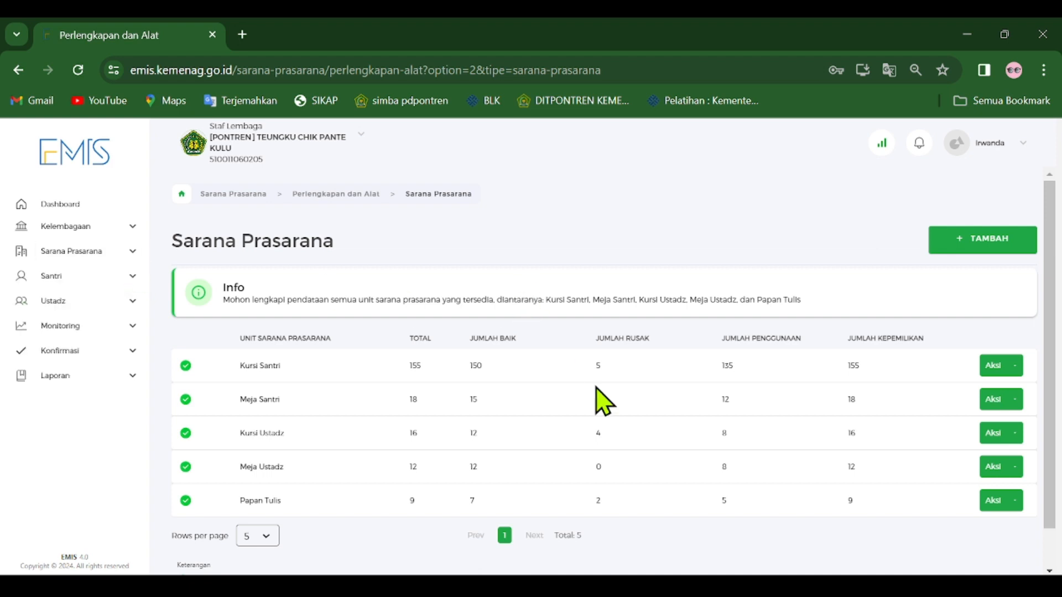